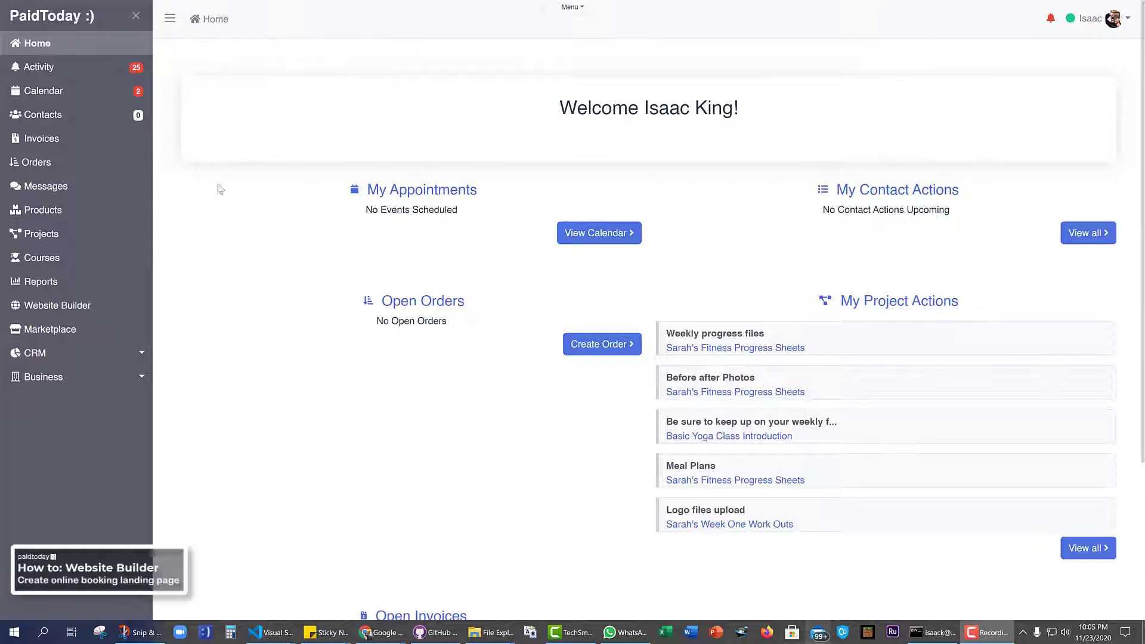
Browse the Marketplace templates, then go to the Website Builder pagesets list
click(65, 334)
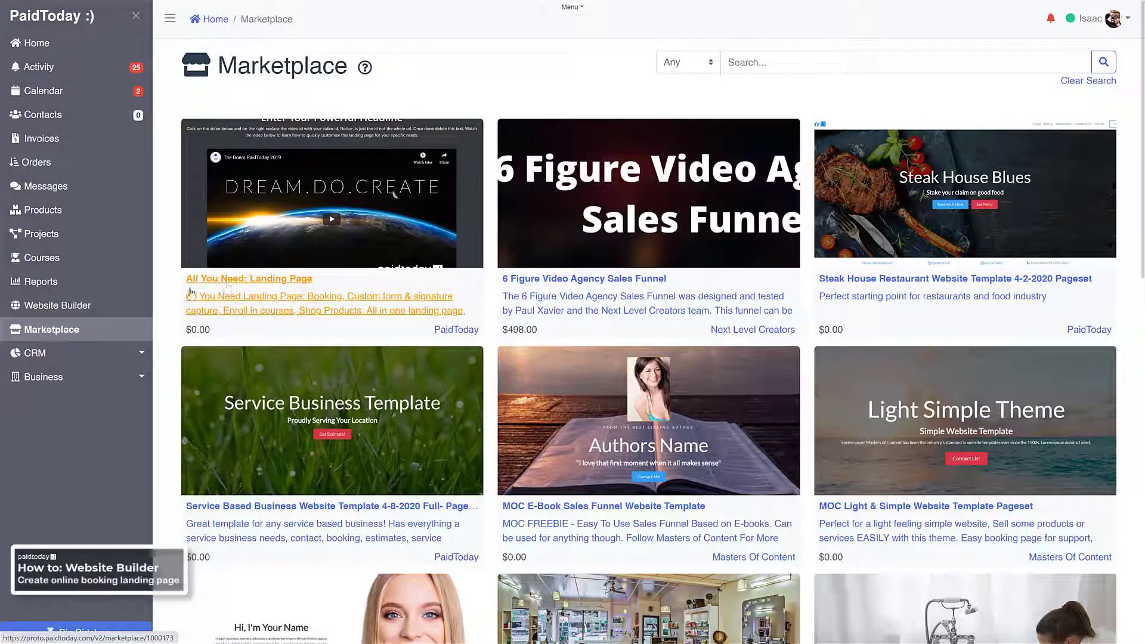
click(73, 309)
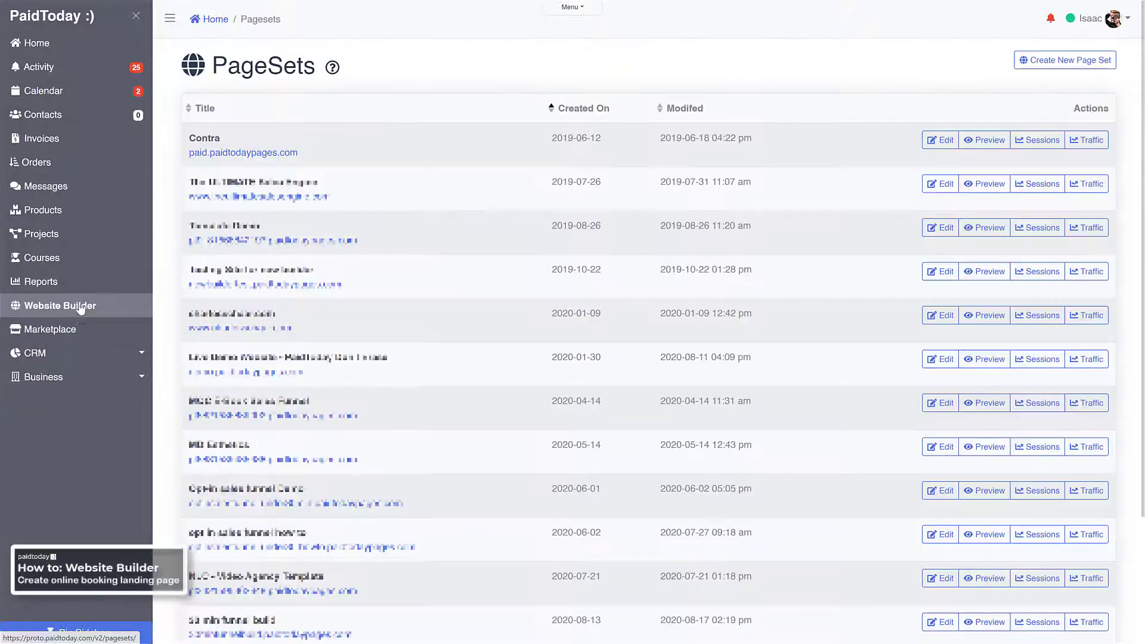
Sort pagesets by Created On, newest first, and edit the All You Need Landing Page pageset
click(567, 110)
click(567, 110)
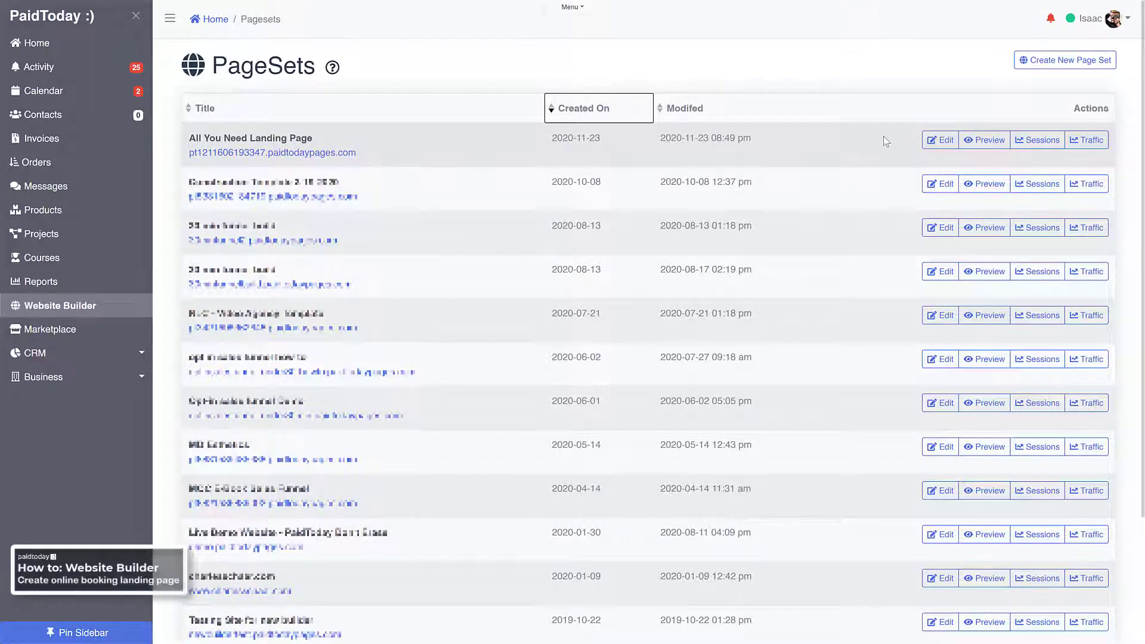
click(938, 140)
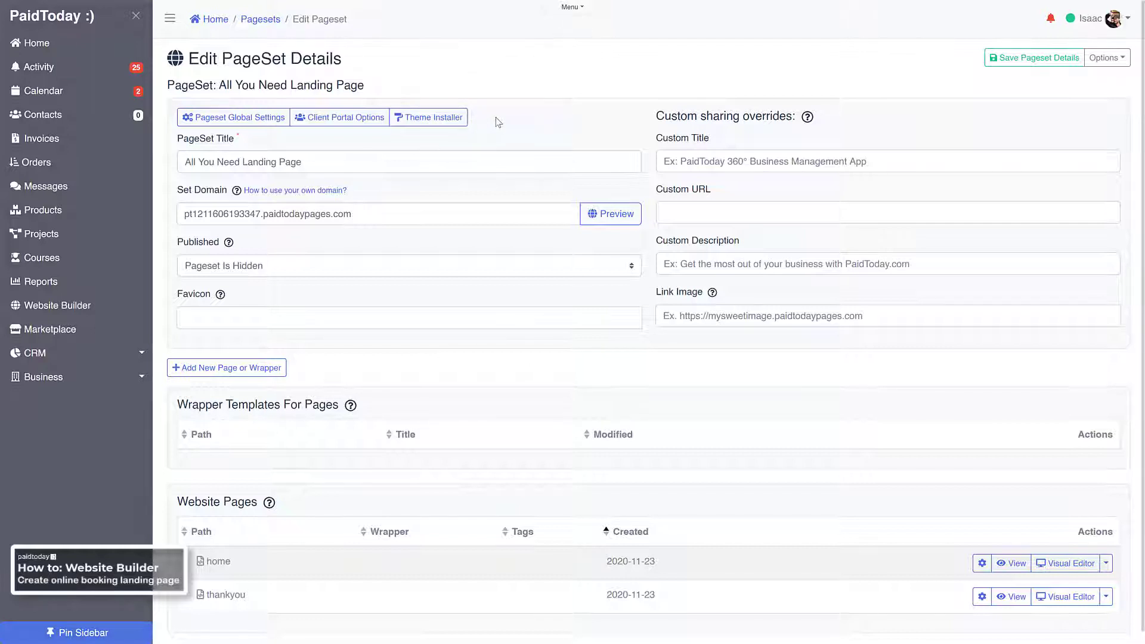
Change the domain prefix to happyteethdentist, save the pageset, and preview the live page
drag(184, 215, 261, 215)
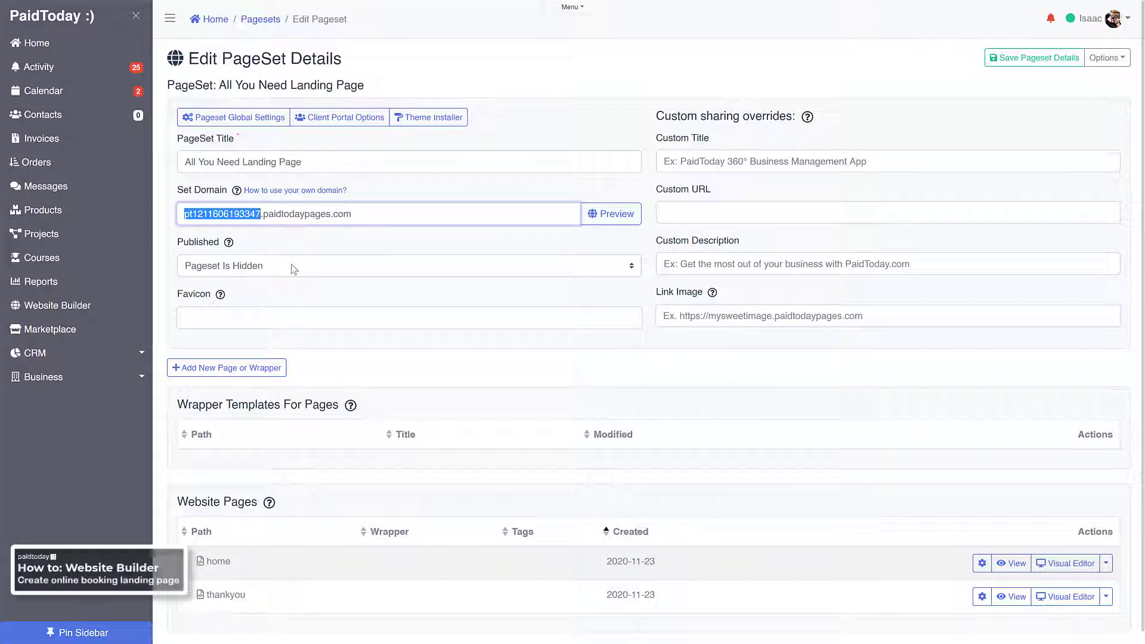
text(happyte)
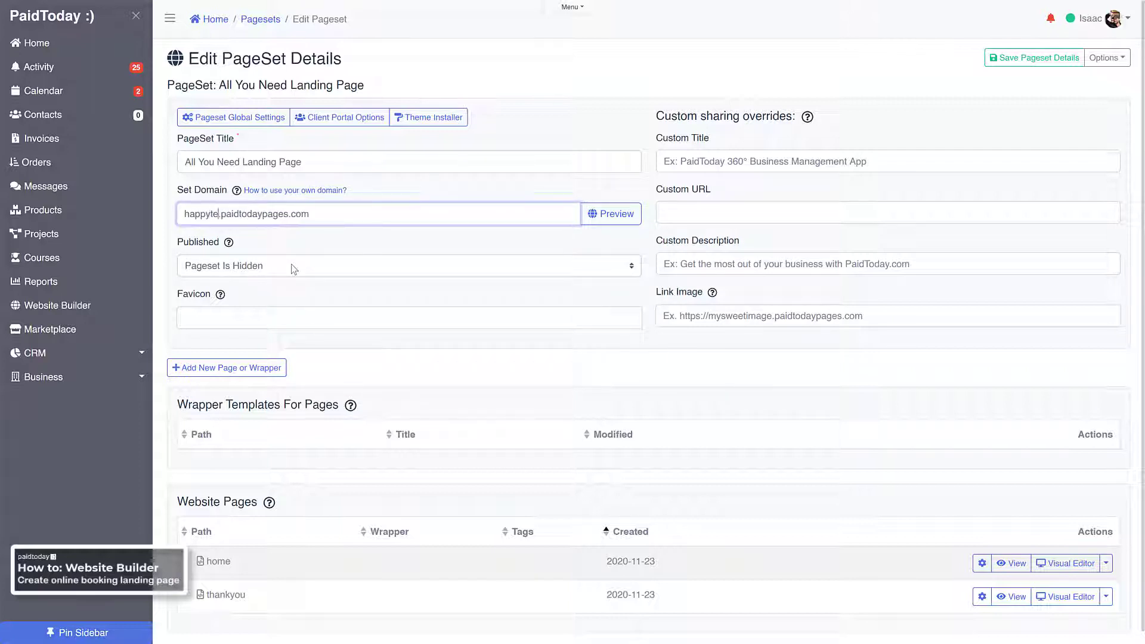
key(BackSpace)
key(BackSpace)
text(teeth)
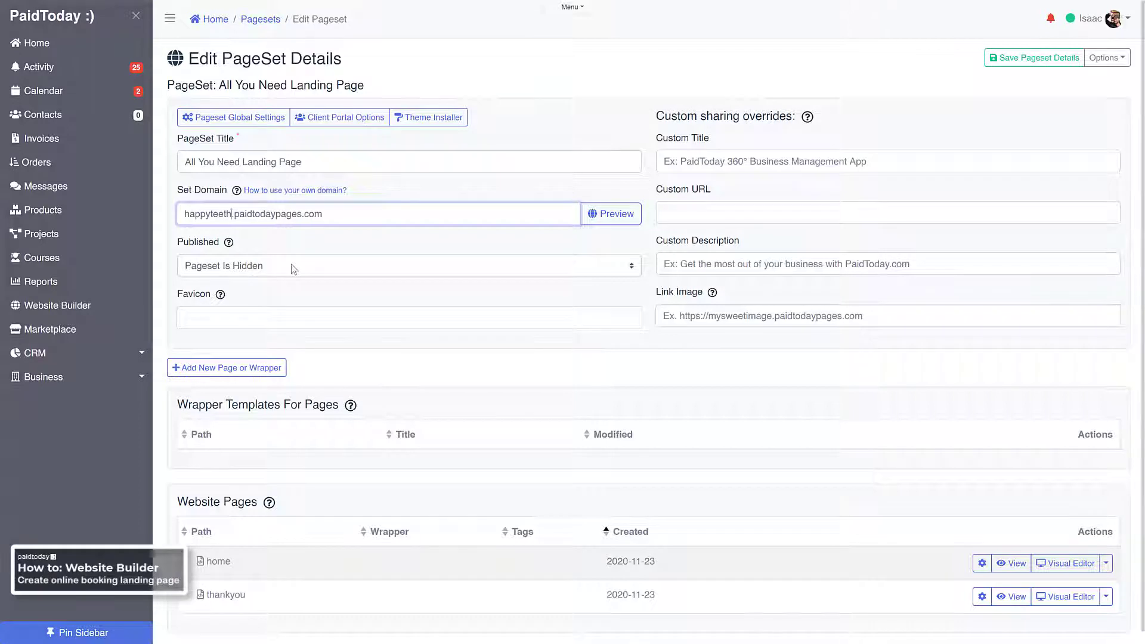
text(dentist)
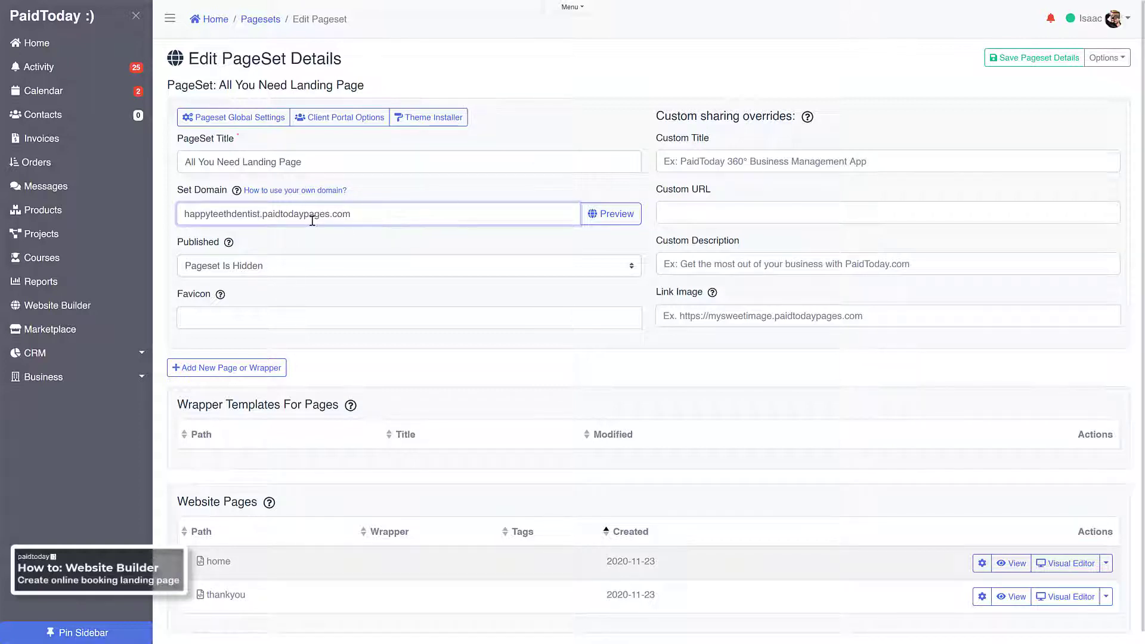
click(1023, 63)
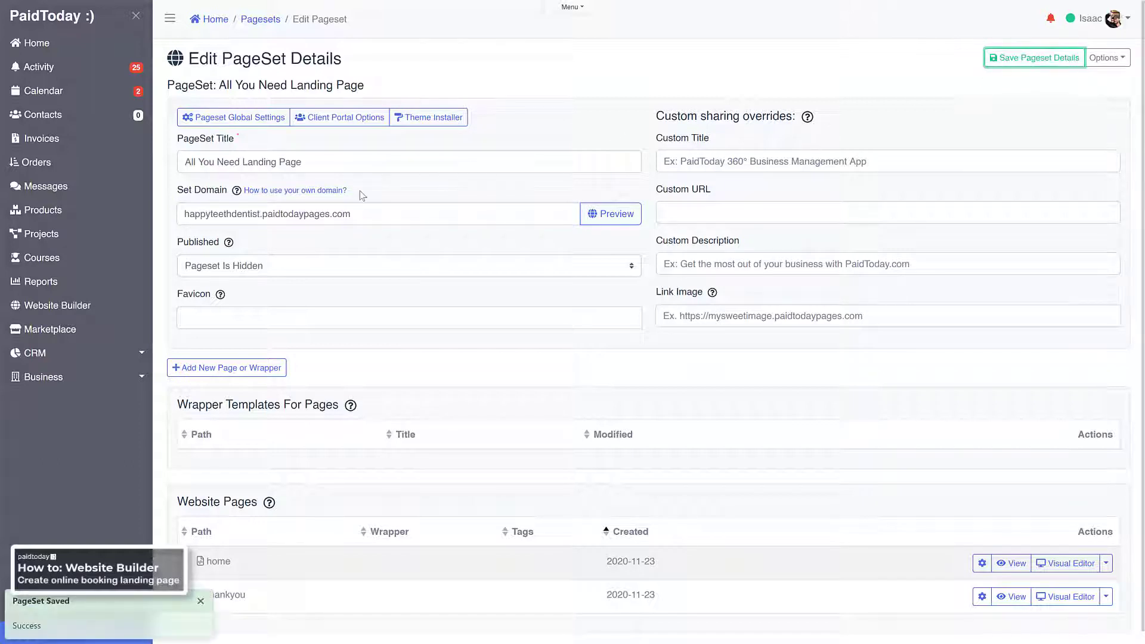
click(606, 221)
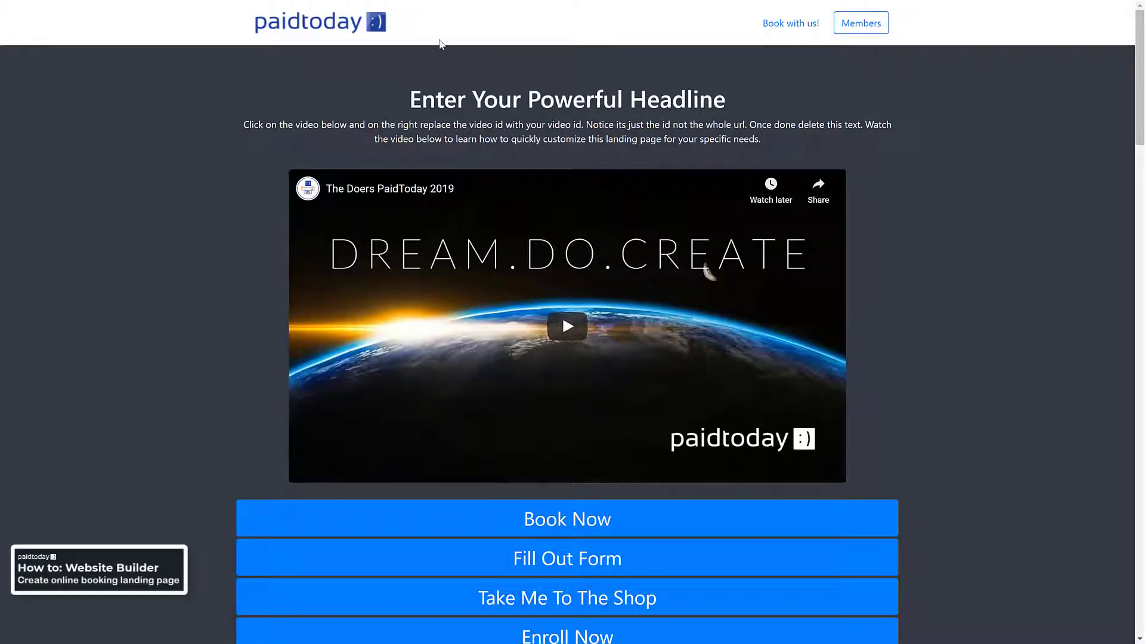
key(F11)
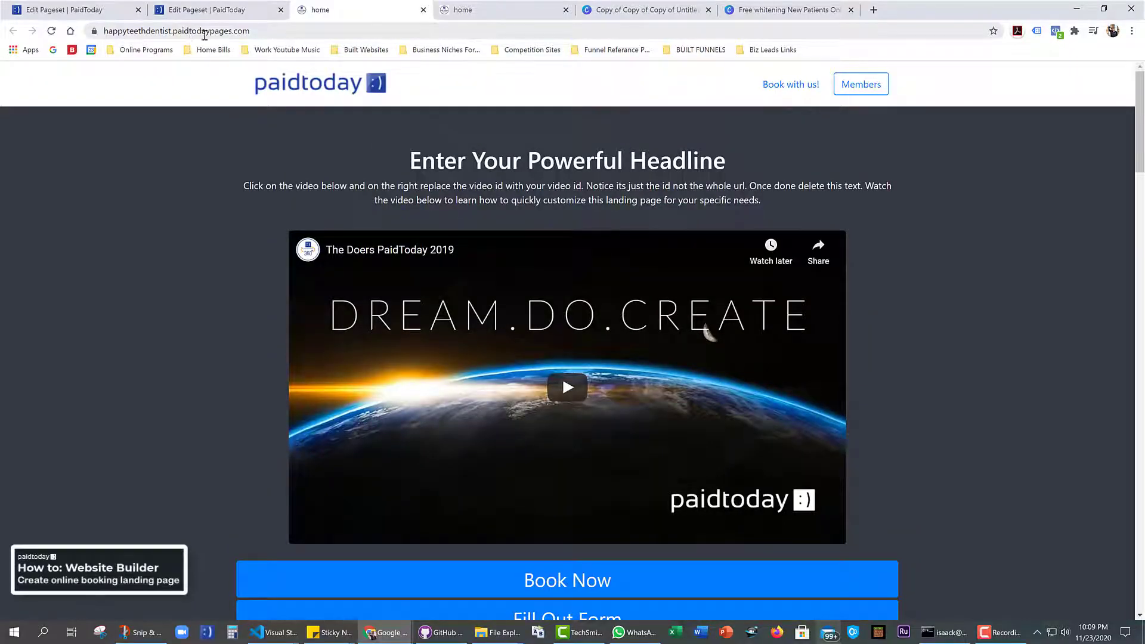
click(107, 31)
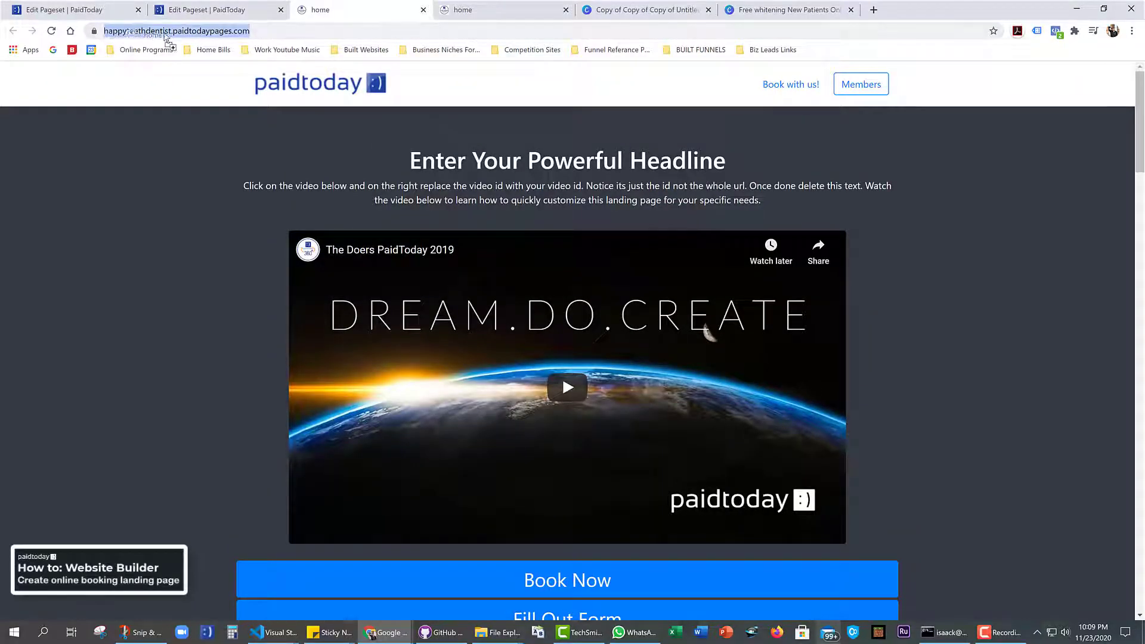
drag(107, 31, 116, 36)
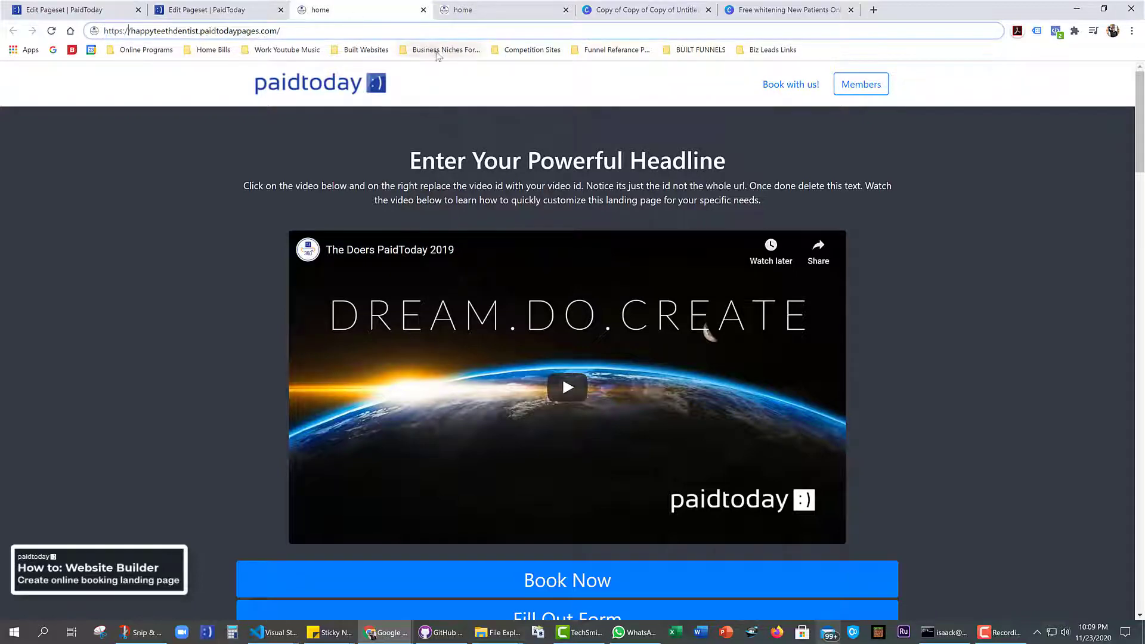
key(F11)
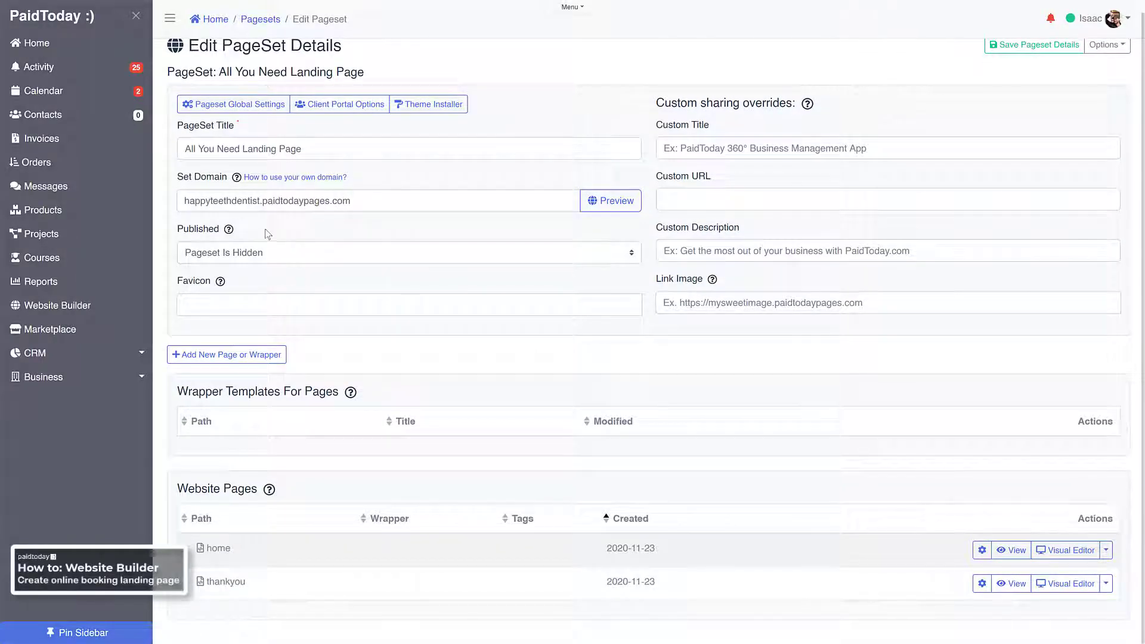
scroll(221, 208, up, 1)
scroll(334, 247, down, 1)
Open the home page in the Visual Editor and look over its sections
click(1061, 558)
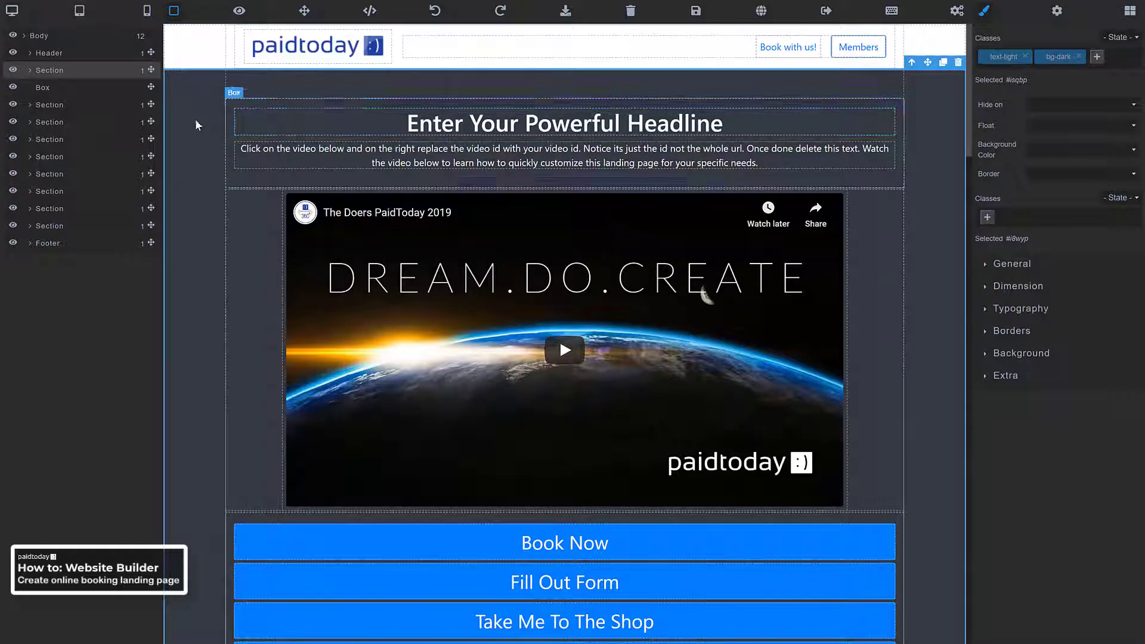
scroll(239, 173, down, 5)
scroll(287, 204, up, 5)
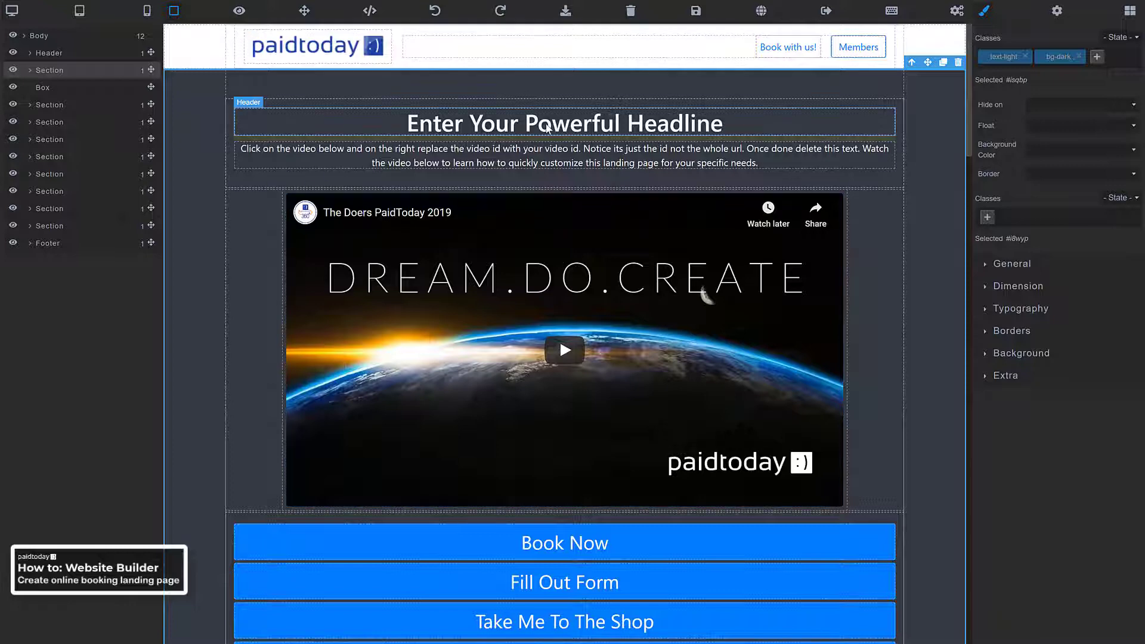
Replace the headline with 'Invisalign Clear Braces As Low As $199/mo.' as plain text
triple_click(546, 124)
right_click(546, 124)
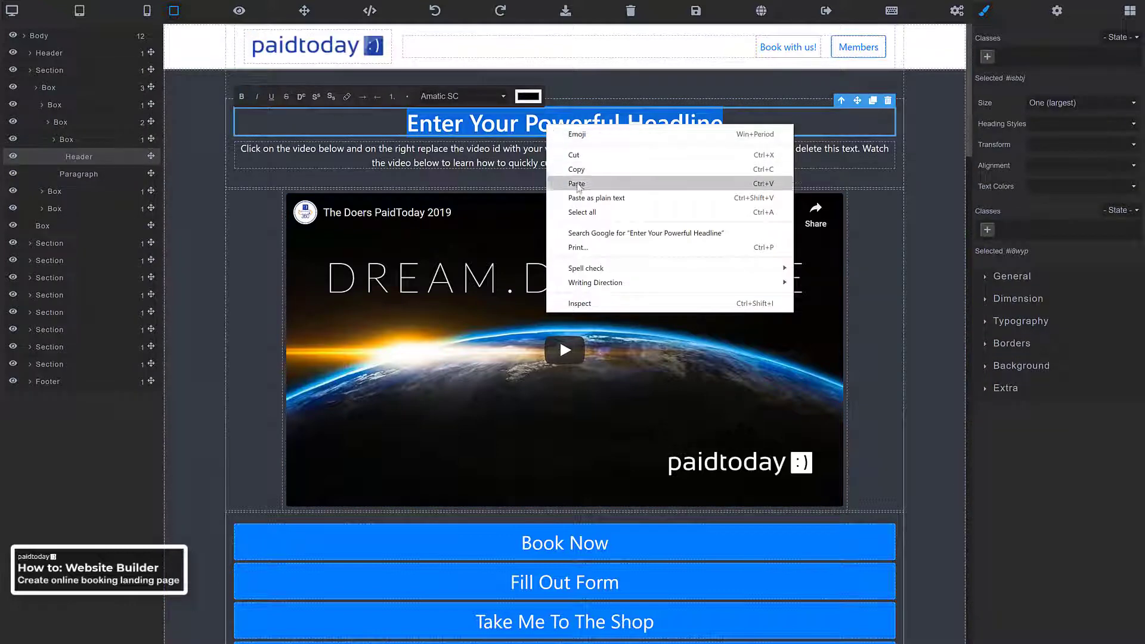
click(583, 204)
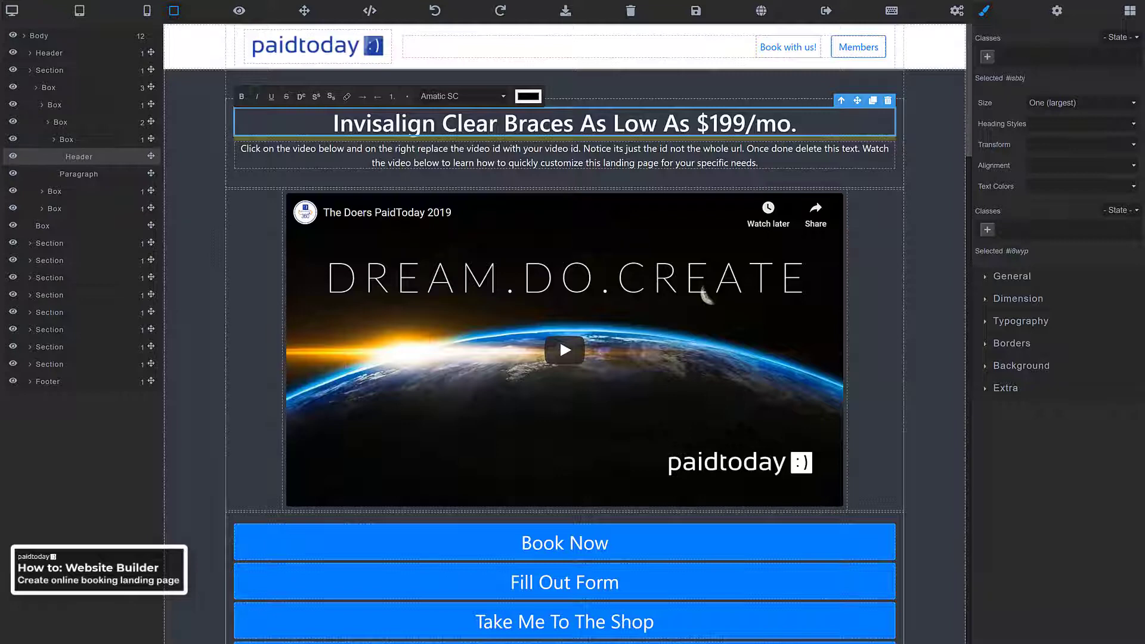
Paste the Invisalign description over the placeholder paragraph
click(499, 154)
triple_click(499, 153)
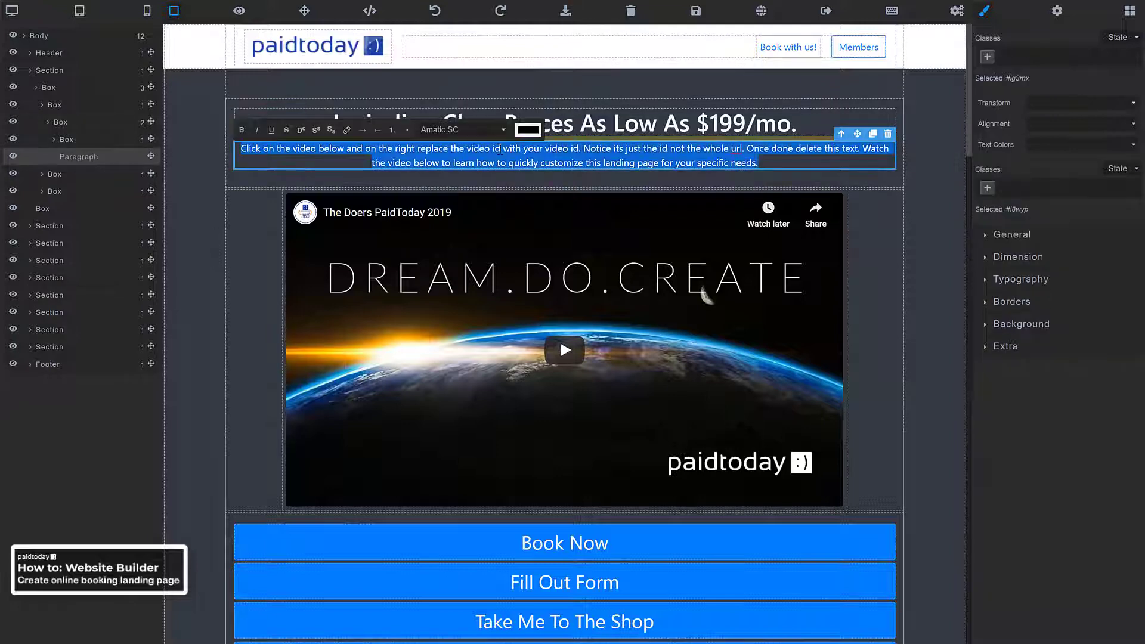
right_click(499, 154)
click(528, 197)
right_click(505, 158)
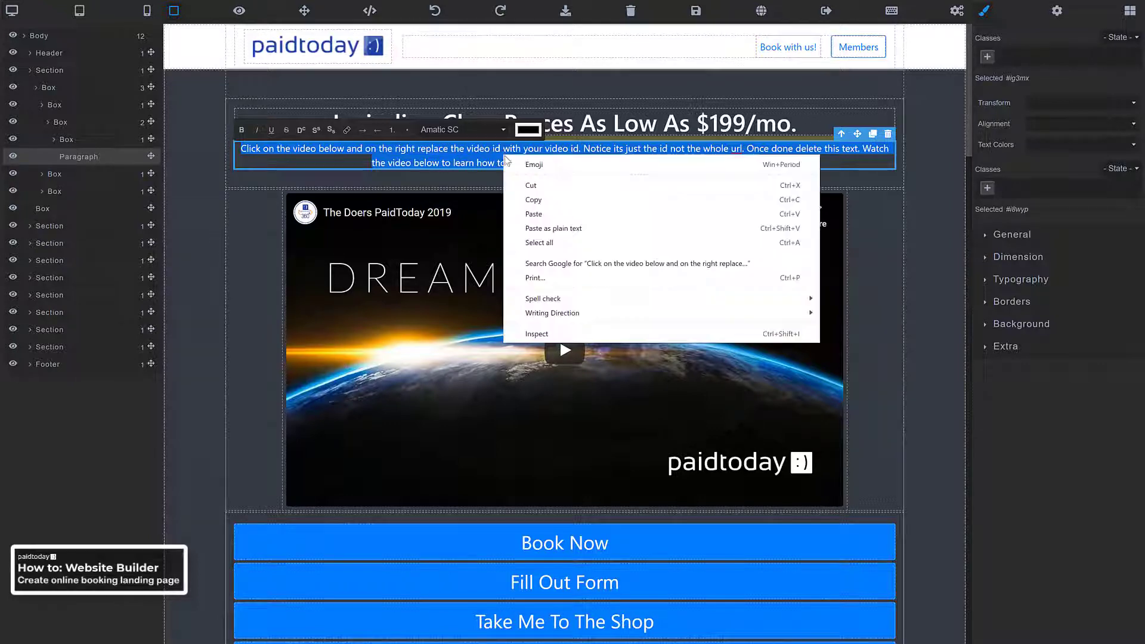
click(554, 229)
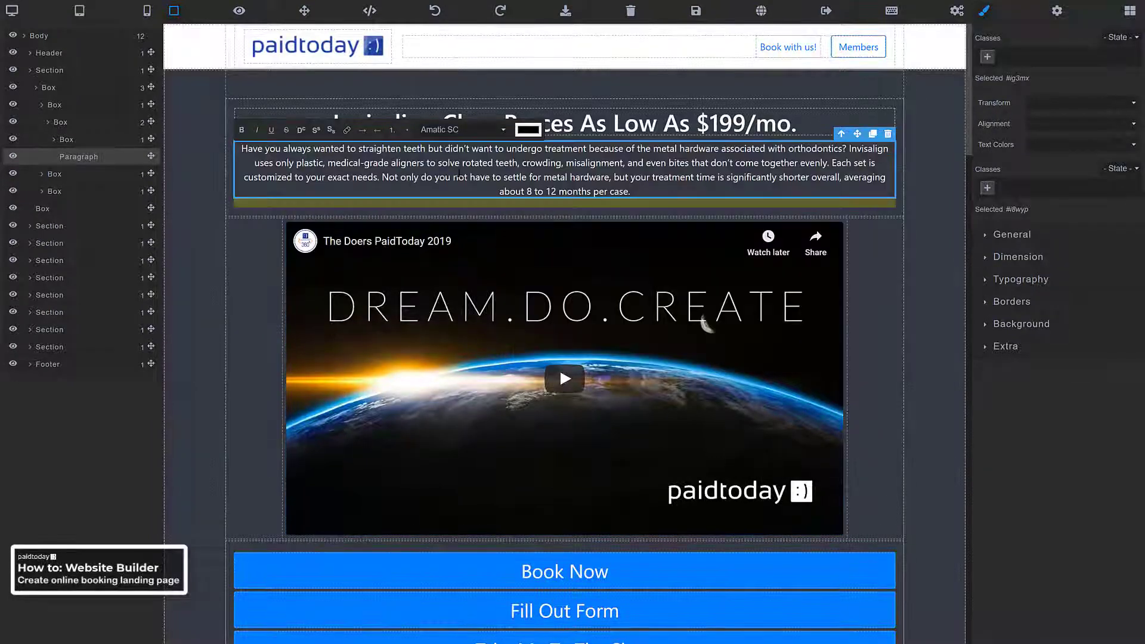
click(588, 122)
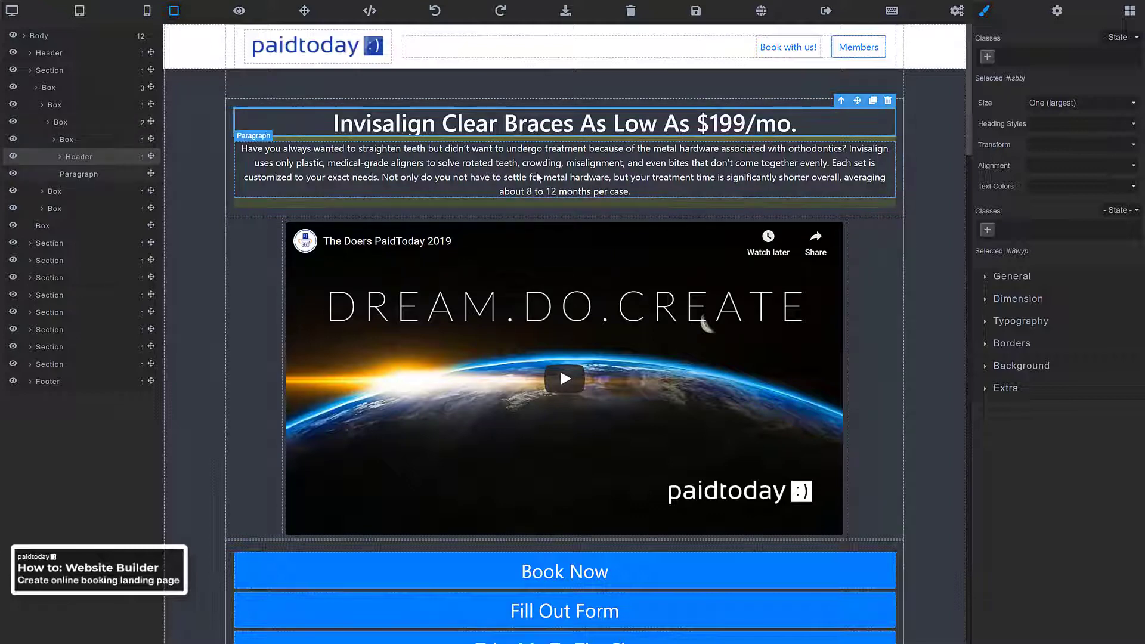
Delete the Fill Out Form, Take Me To The Shop and Enroll Now buttons, keeping Book Now
scroll(562, 56, down, 3)
scroll(561, 56, up, 2)
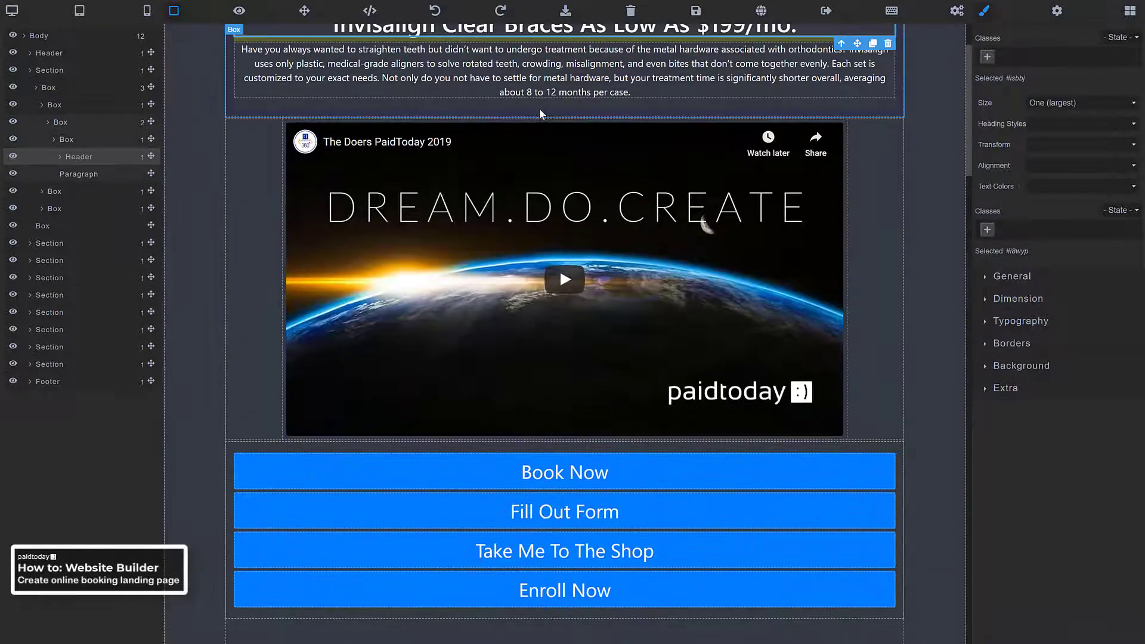
scroll(540, 108, down, 2)
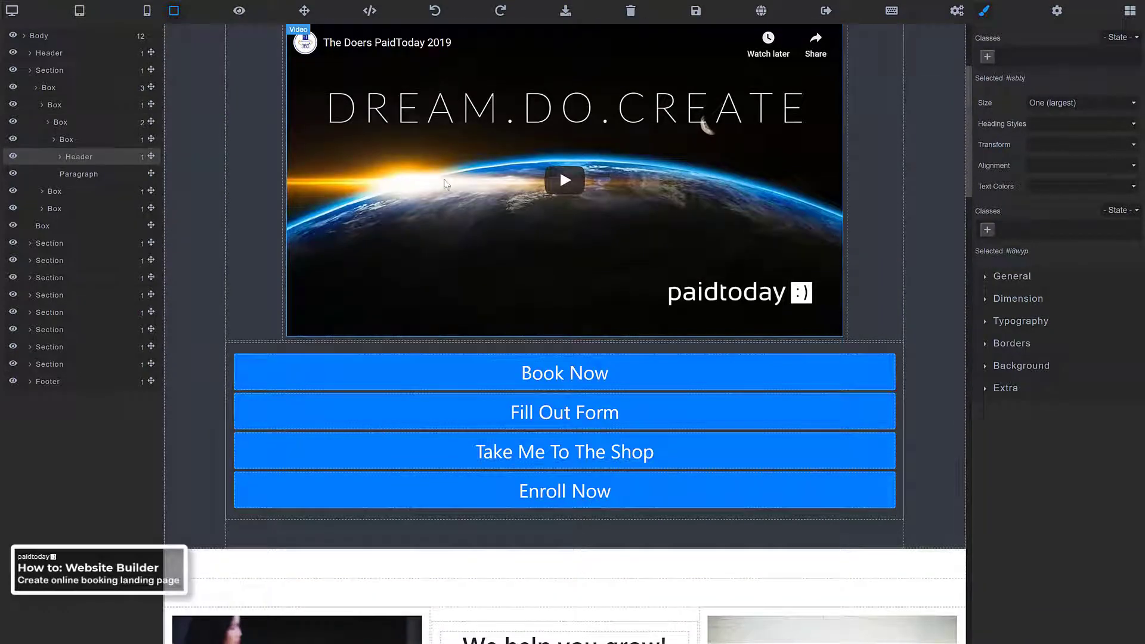
scroll(443, 183, down, 3)
scroll(600, 281, up, 4)
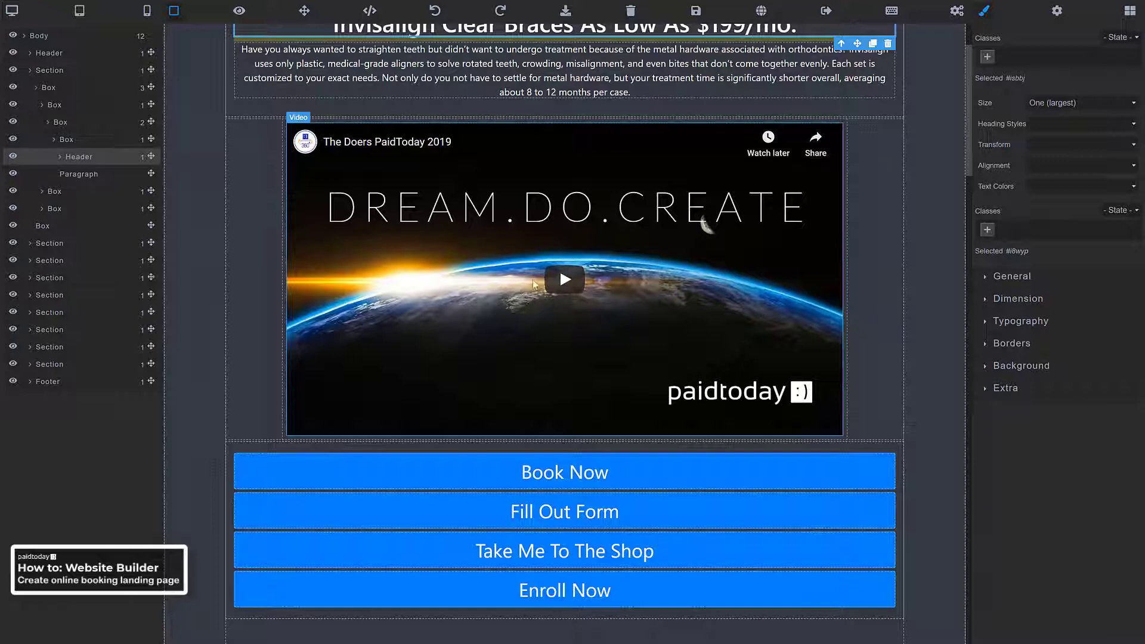
scroll(502, 319, down, 3)
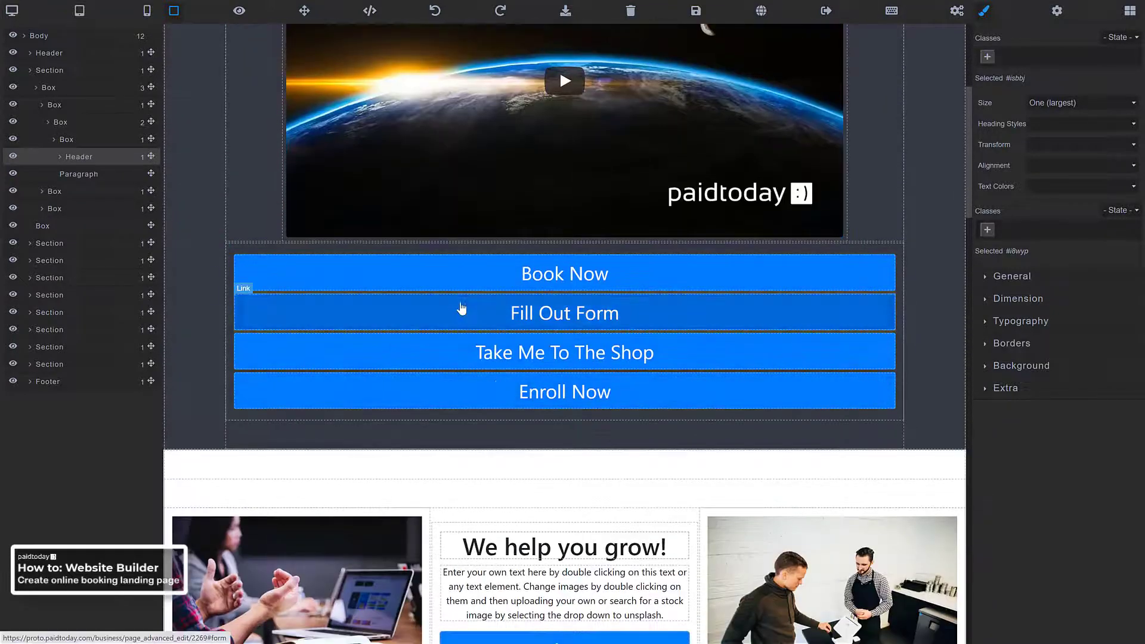
click(461, 308)
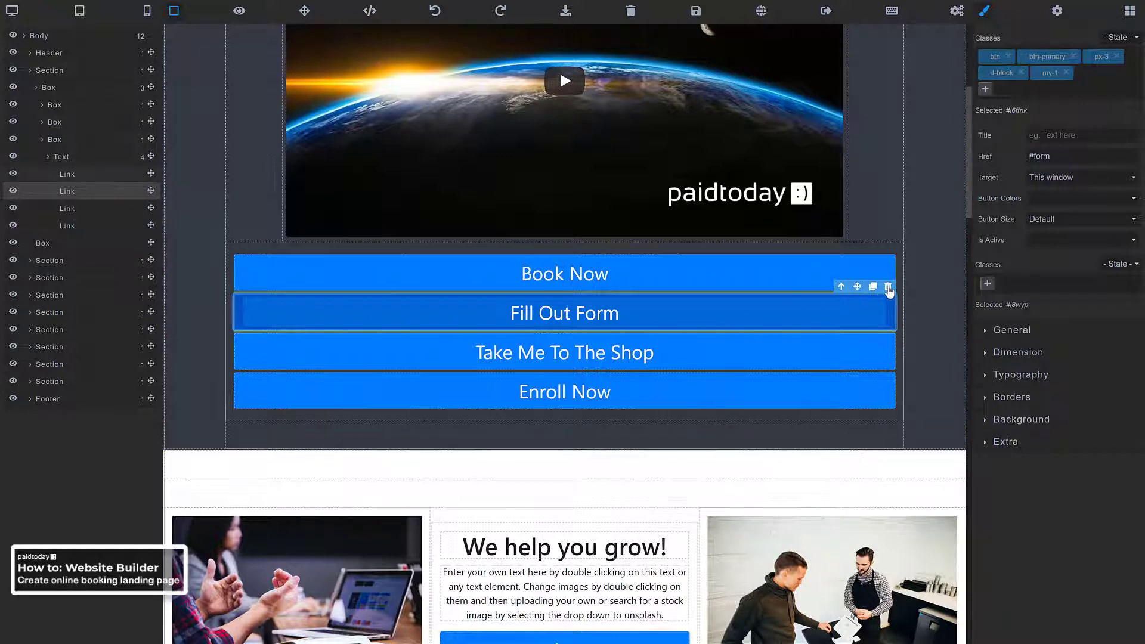
click(888, 288)
click(816, 318)
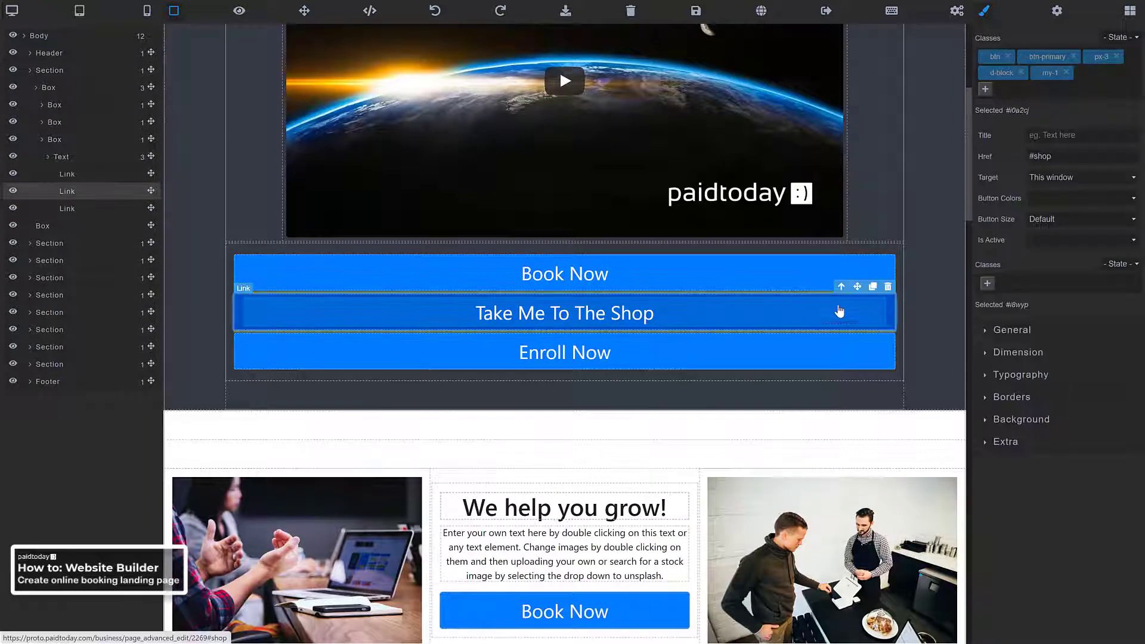
click(888, 288)
click(679, 318)
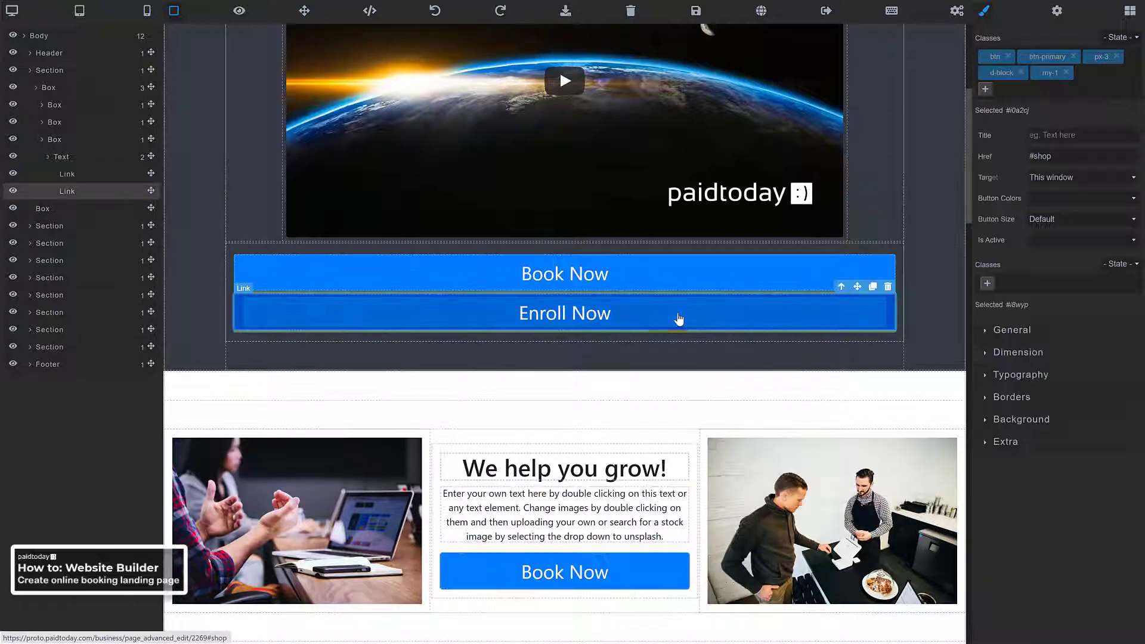
click(889, 288)
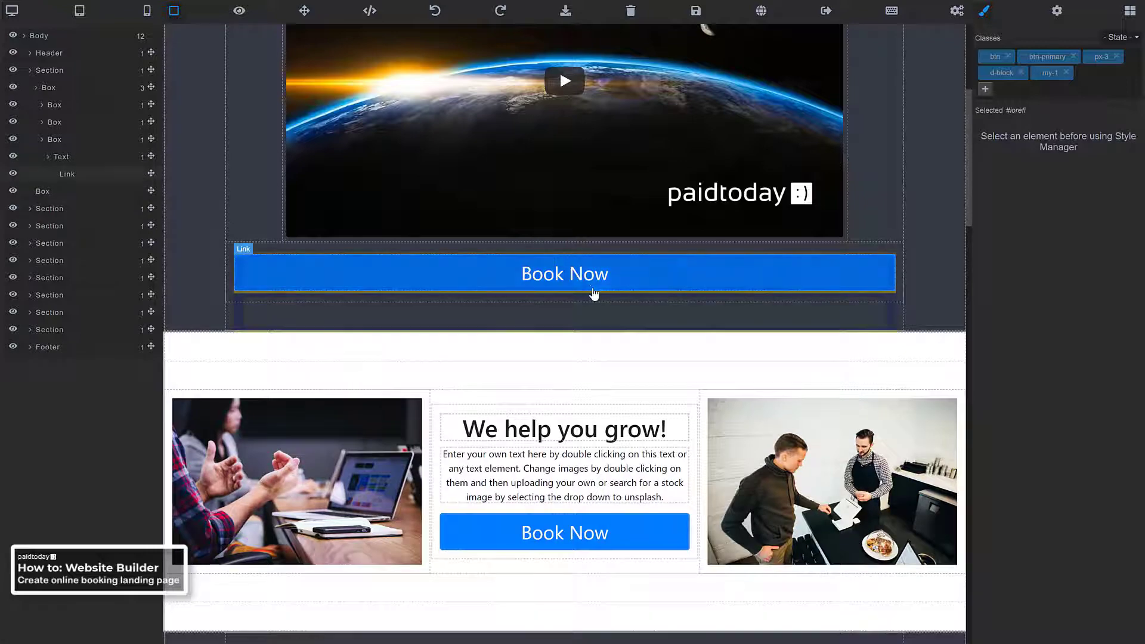
scroll(593, 288, up, 5)
scroll(533, 249, down, 3)
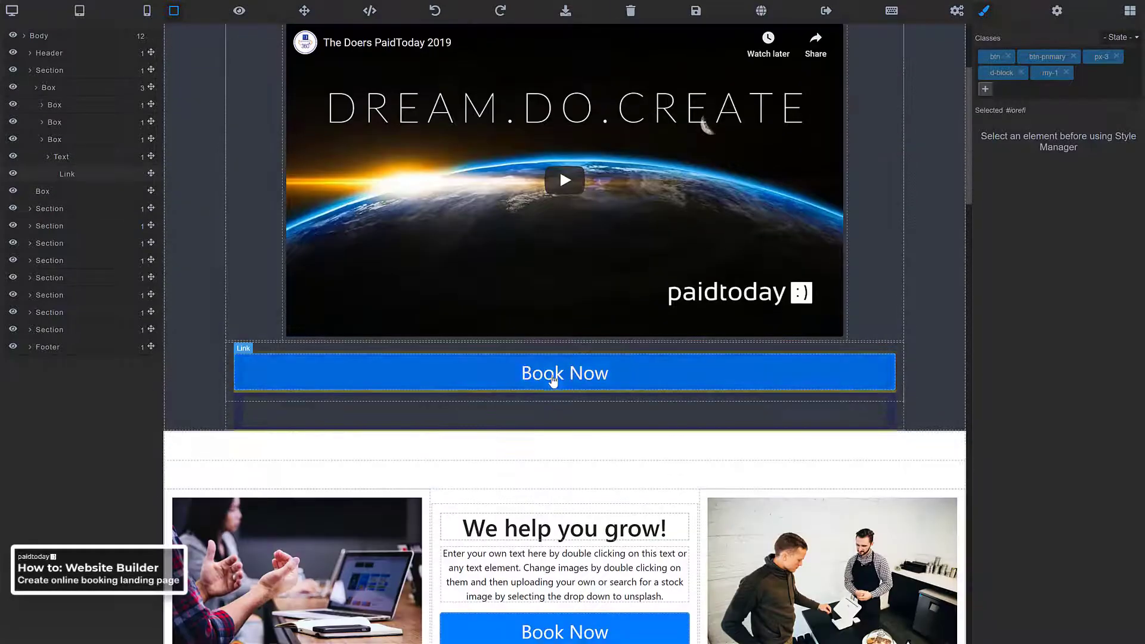
scroll(556, 382, down, 3)
scroll(545, 355, down, 2)
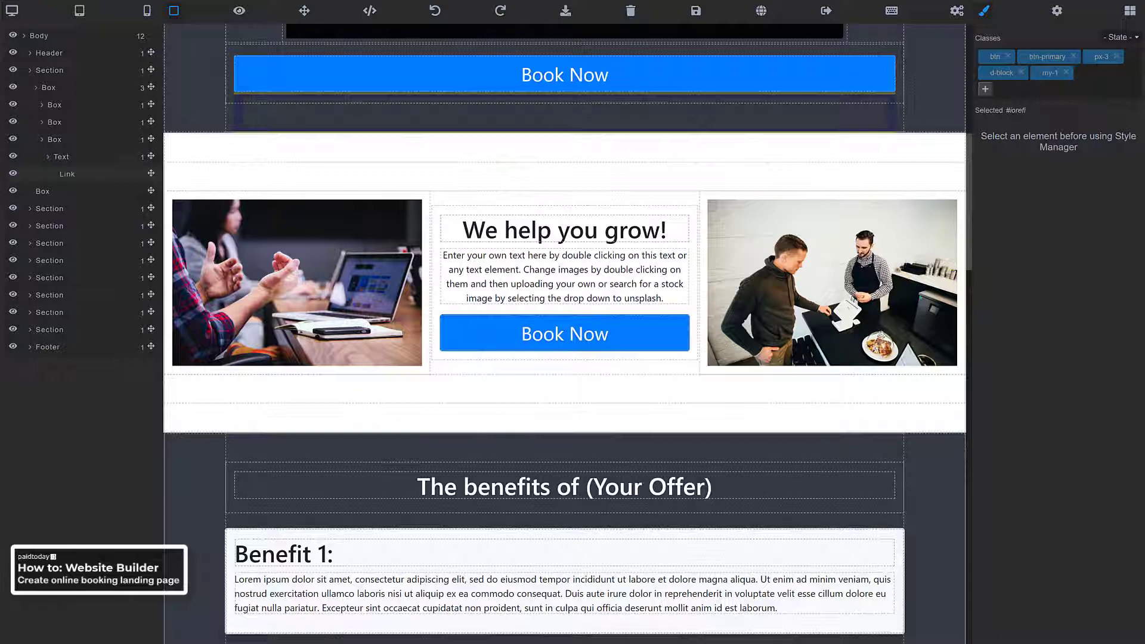
Retitle the We help you grow! heading to 'Why Invisalign?'
click(548, 230)
double_click(547, 231)
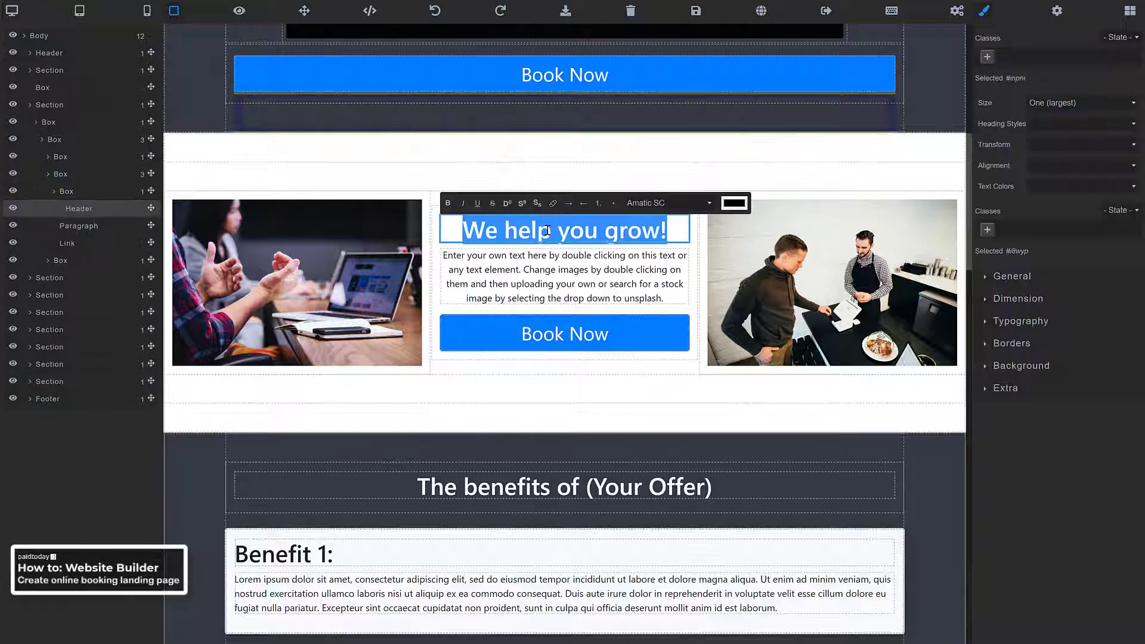
right_click(547, 230)
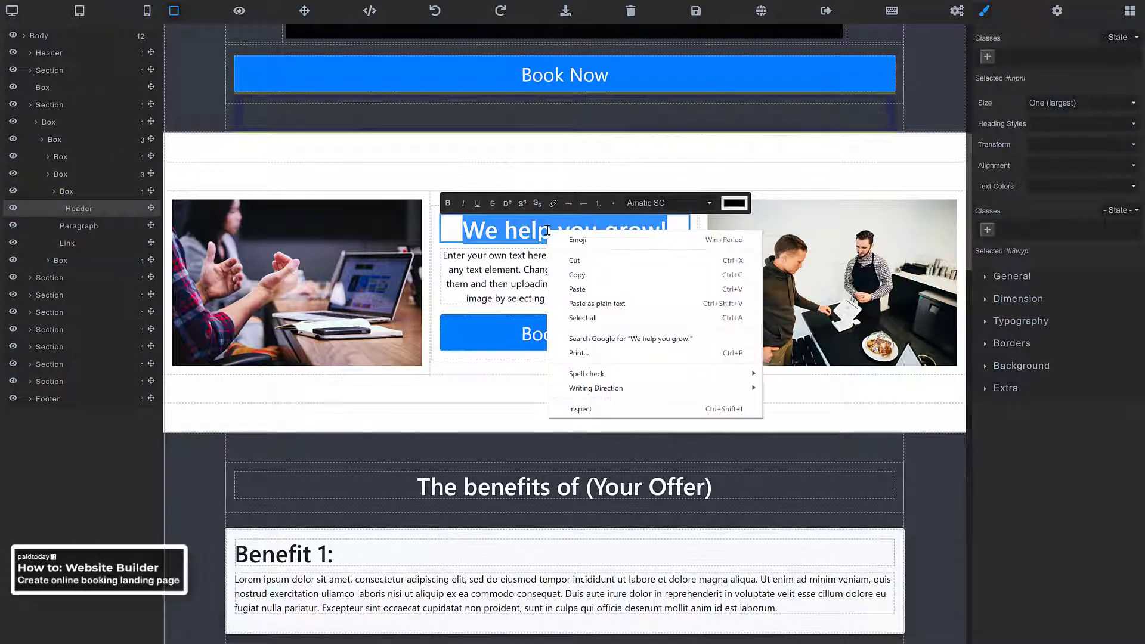
click(588, 295)
drag(479, 232, 461, 232)
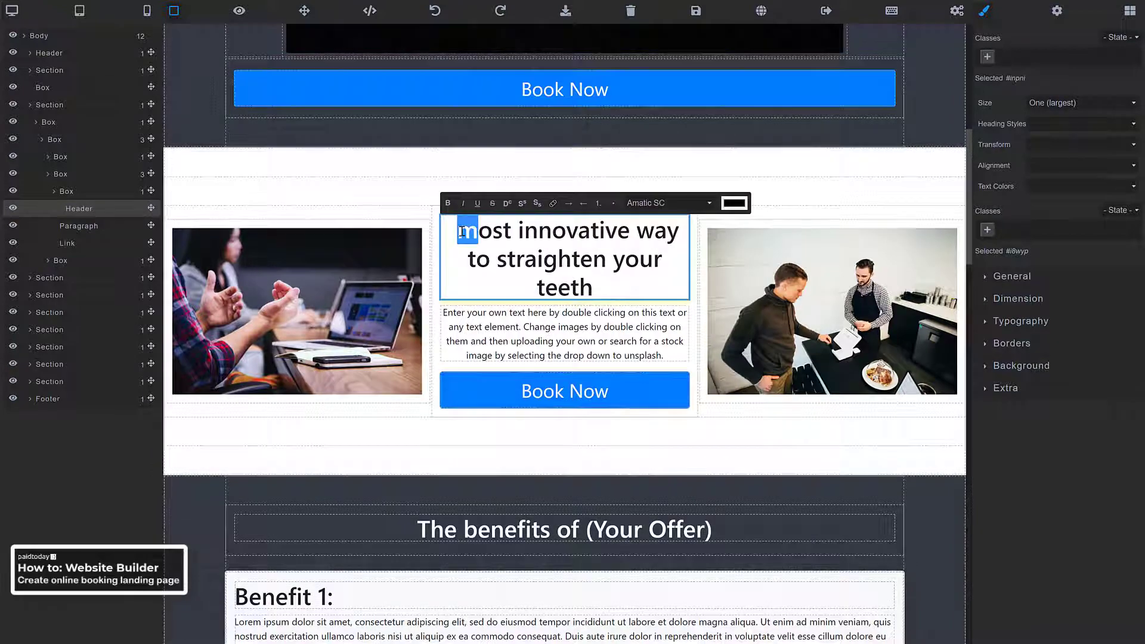
text(M)
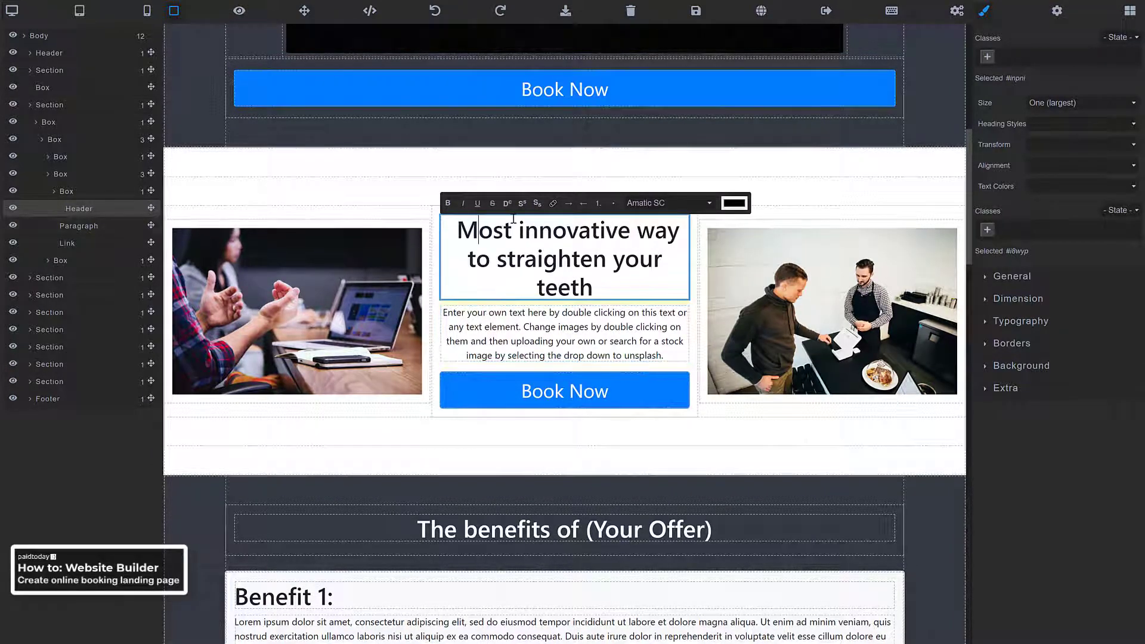
key(Down)
click(537, 257)
scroll(560, 272, down, 2)
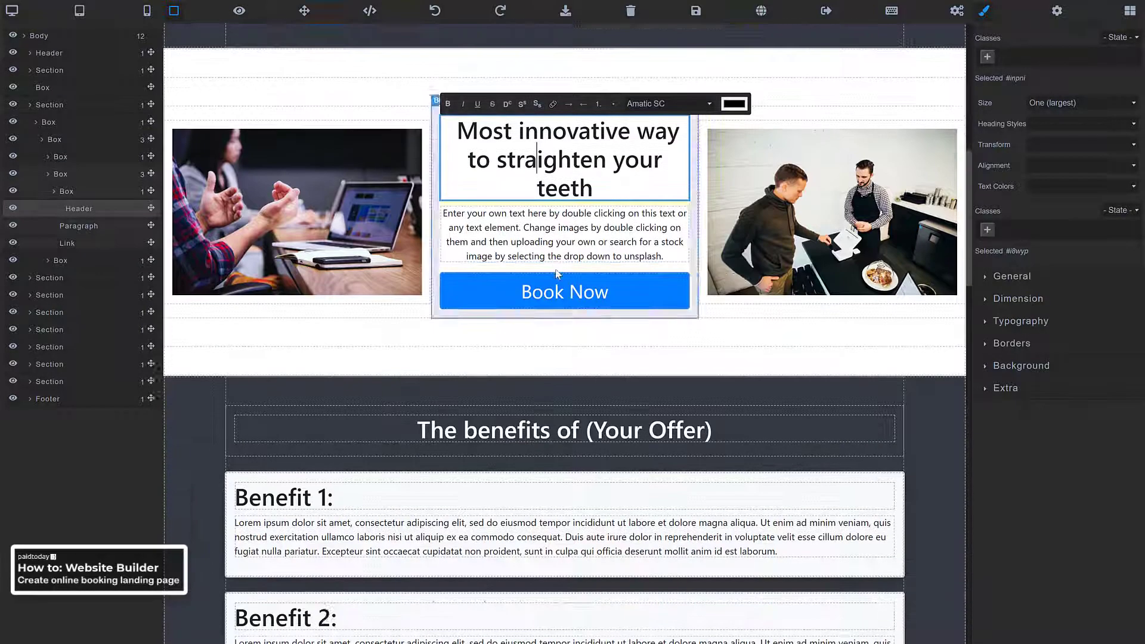
scroll(561, 272, up, 2)
drag(593, 287, 434, 234)
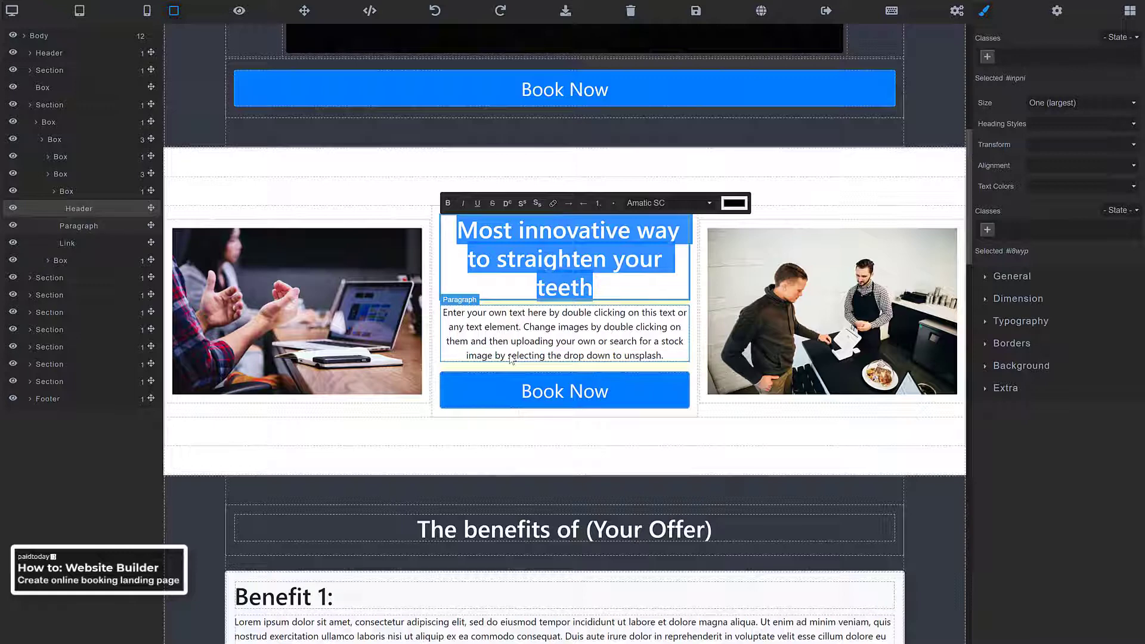
text(Why inv)
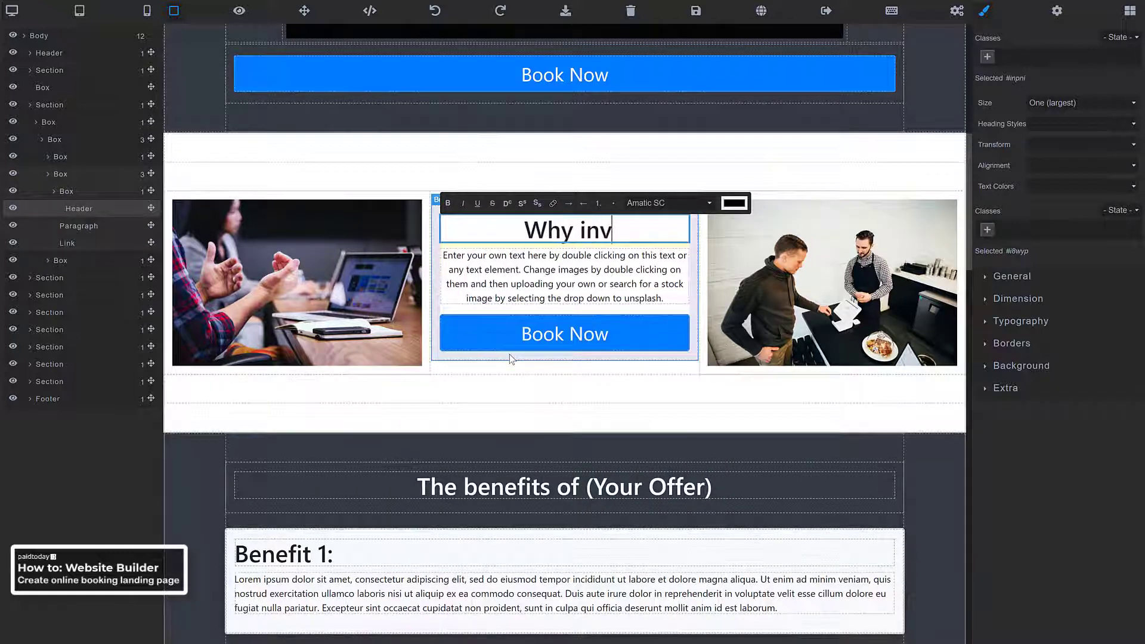
text(isalign)
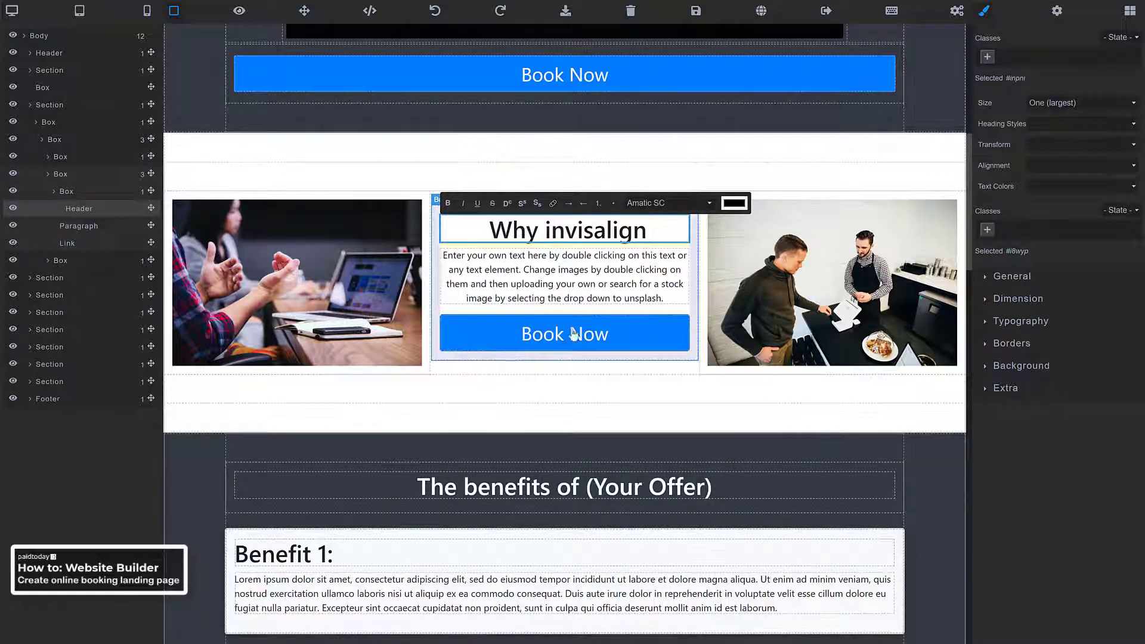
right_click(577, 233)
click(594, 241)
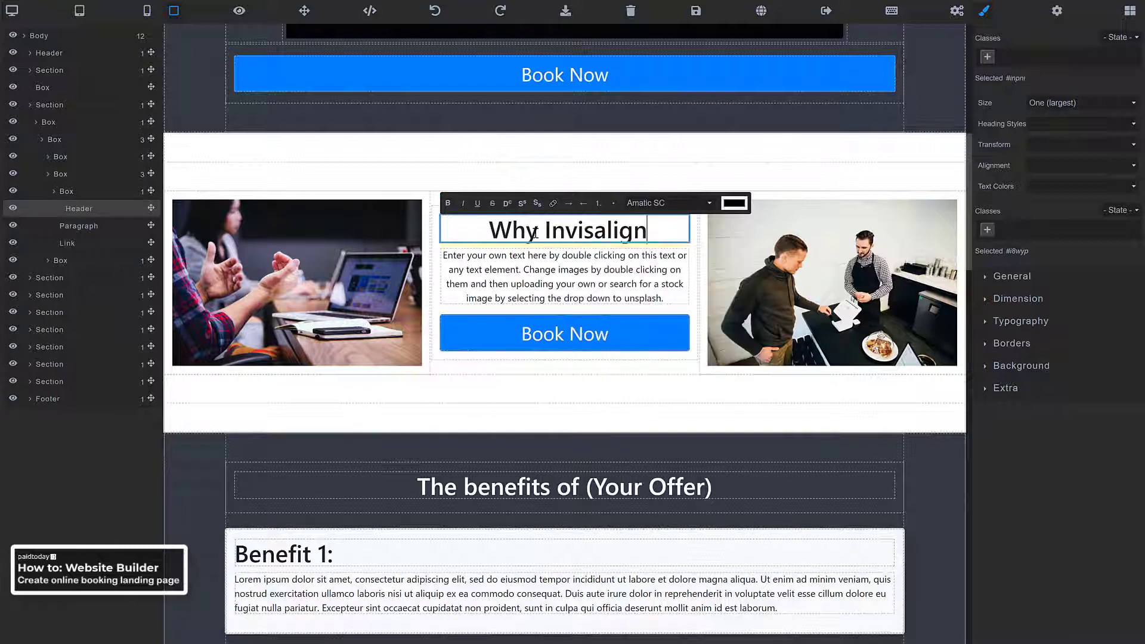
text(?)
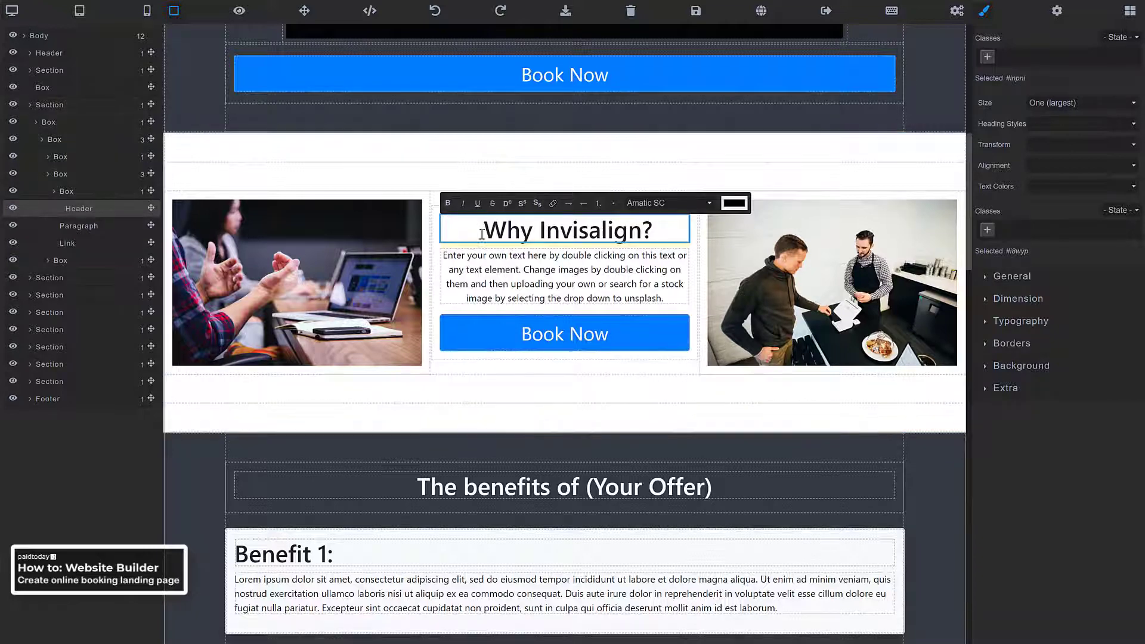
Replace the section's placeholder paragraph with the Invisalign treatment description, removing the empty line
click(482, 283)
triple_click(482, 283)
right_click(480, 271)
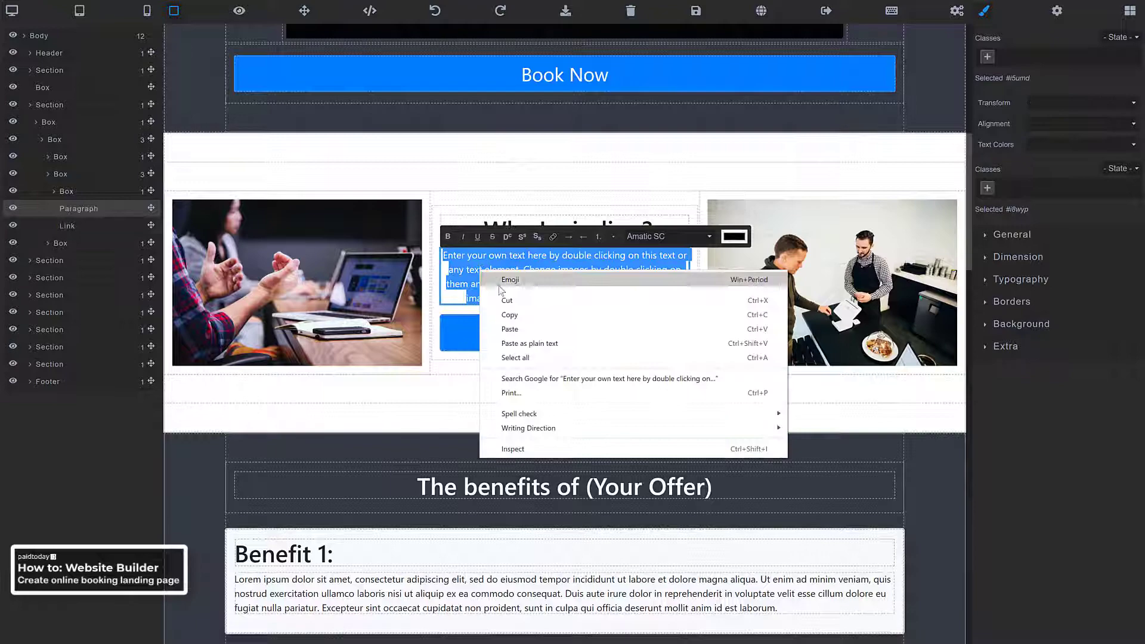
click(519, 344)
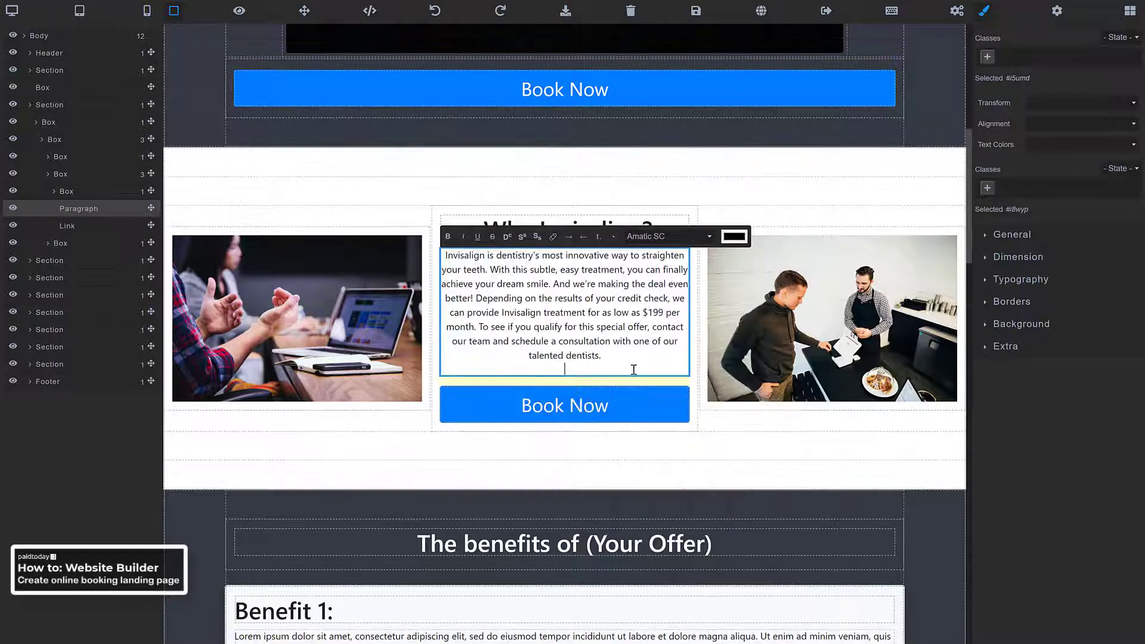
key(BackSpace)
click(437, 455)
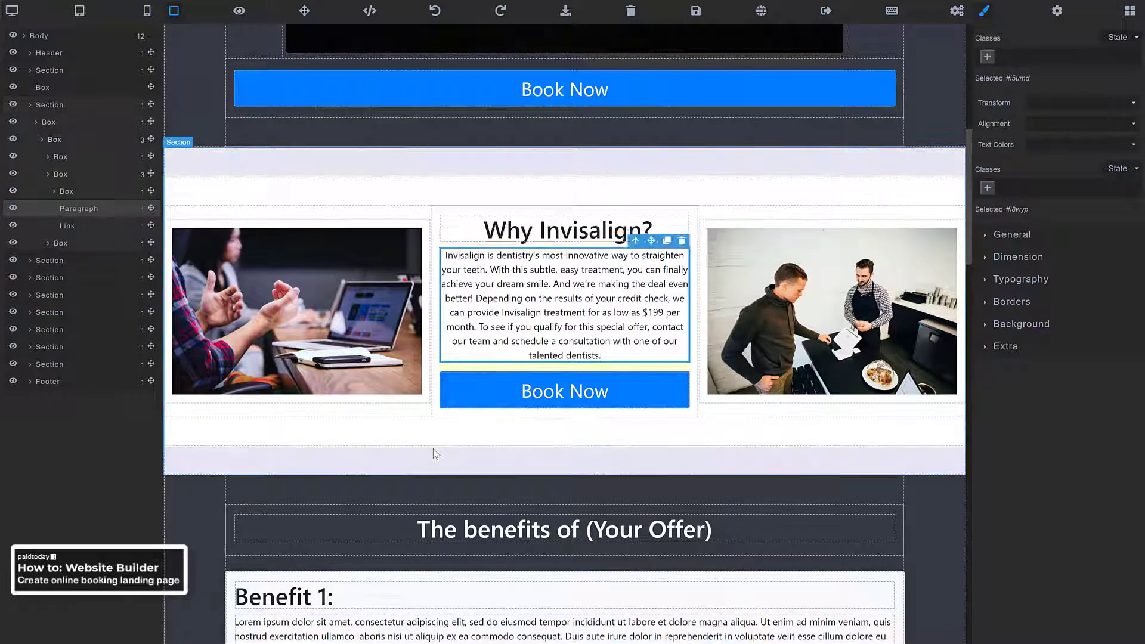
scroll(480, 381, up, 3)
scroll(547, 394, down, 2)
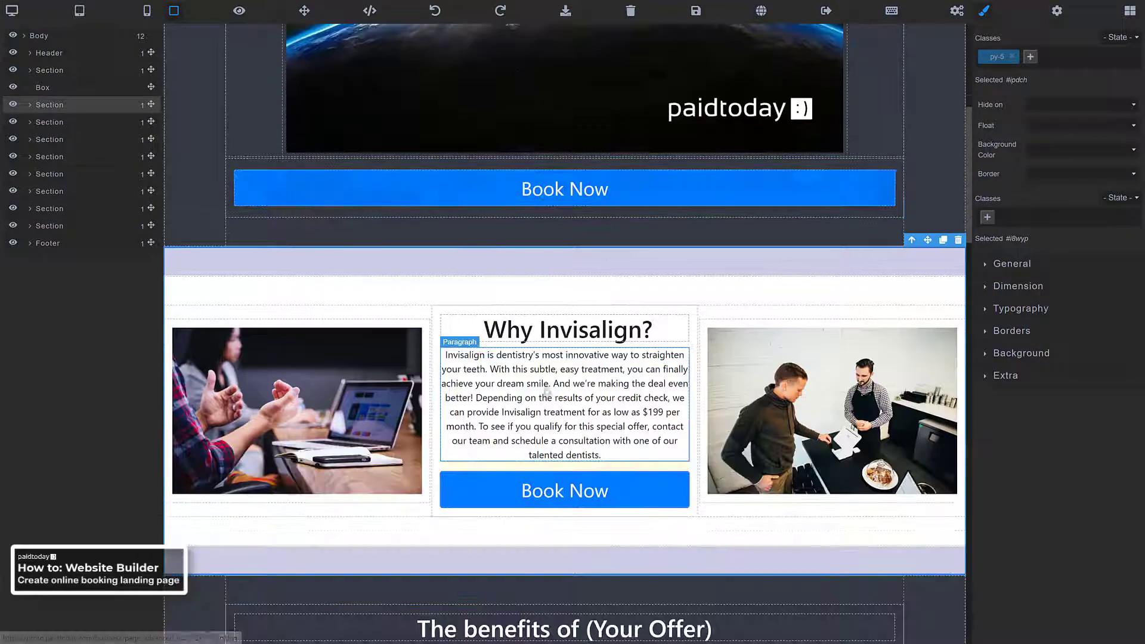
scroll(540, 302, down, 3)
scroll(531, 313, down, 3)
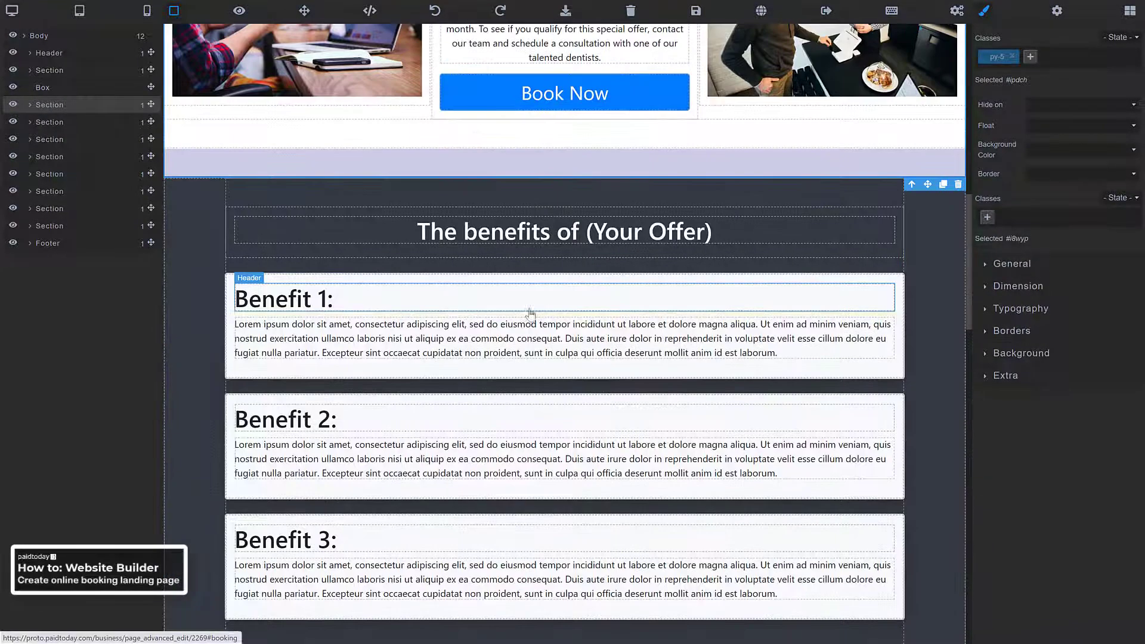
scroll(531, 313, up, 3)
click(496, 294)
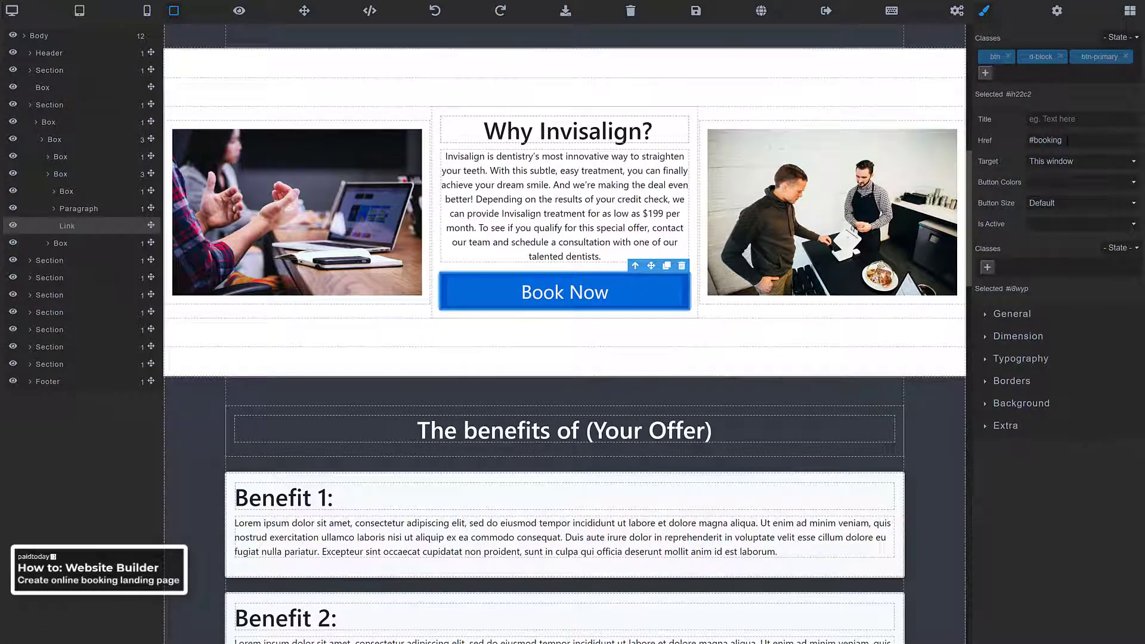
scroll(627, 205, down, 10)
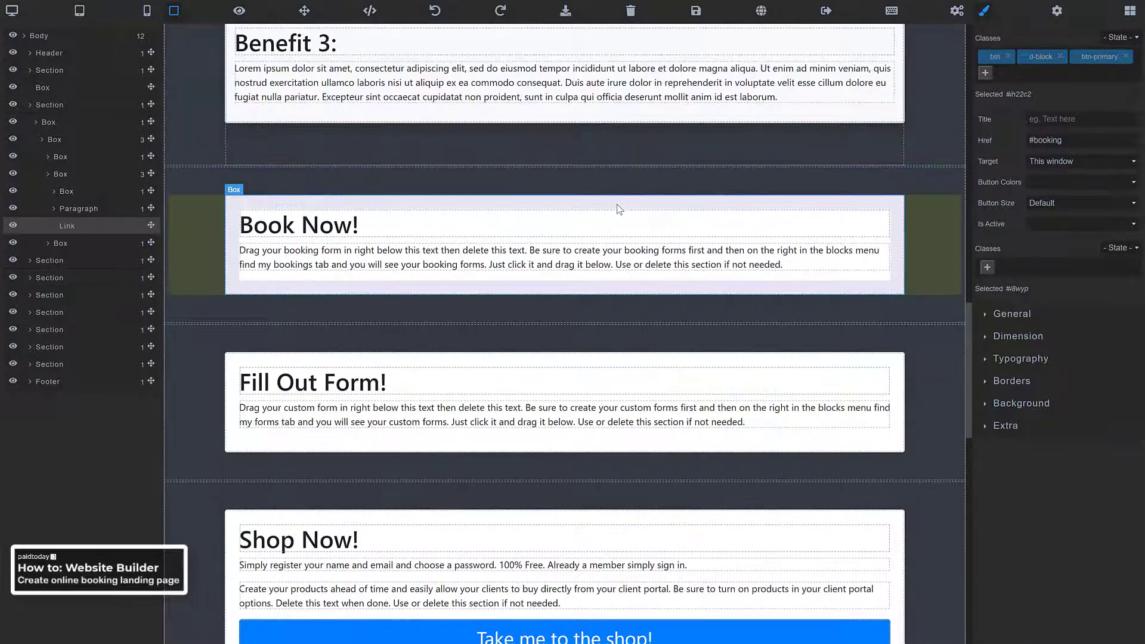
scroll(342, 227, up, 2)
scroll(199, 332, down, 2)
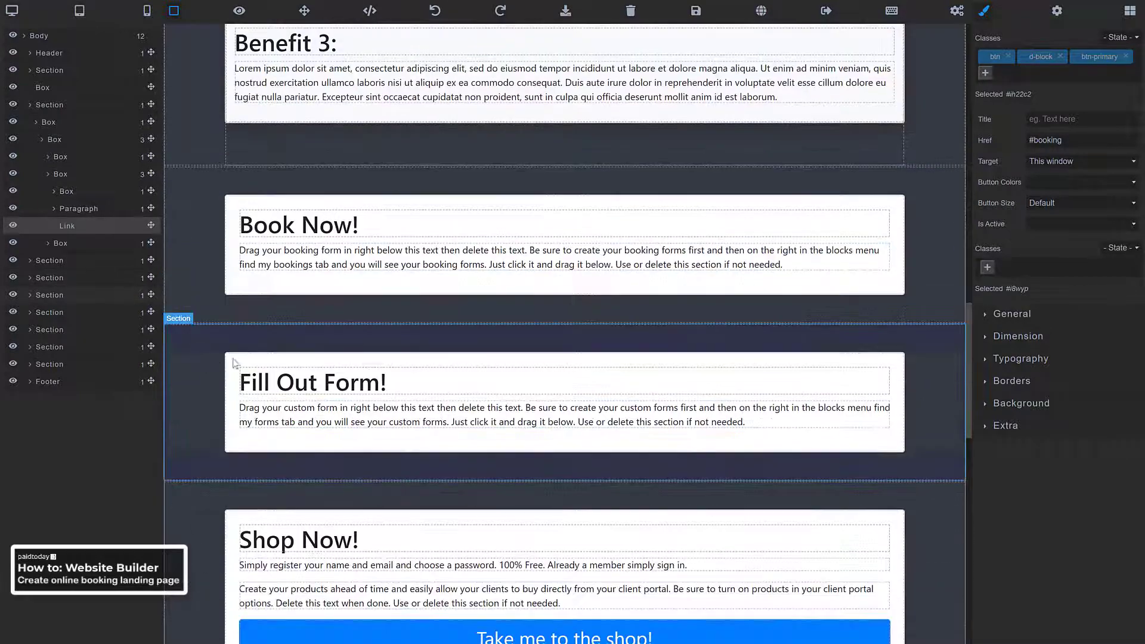
scroll(228, 319, up, 2)
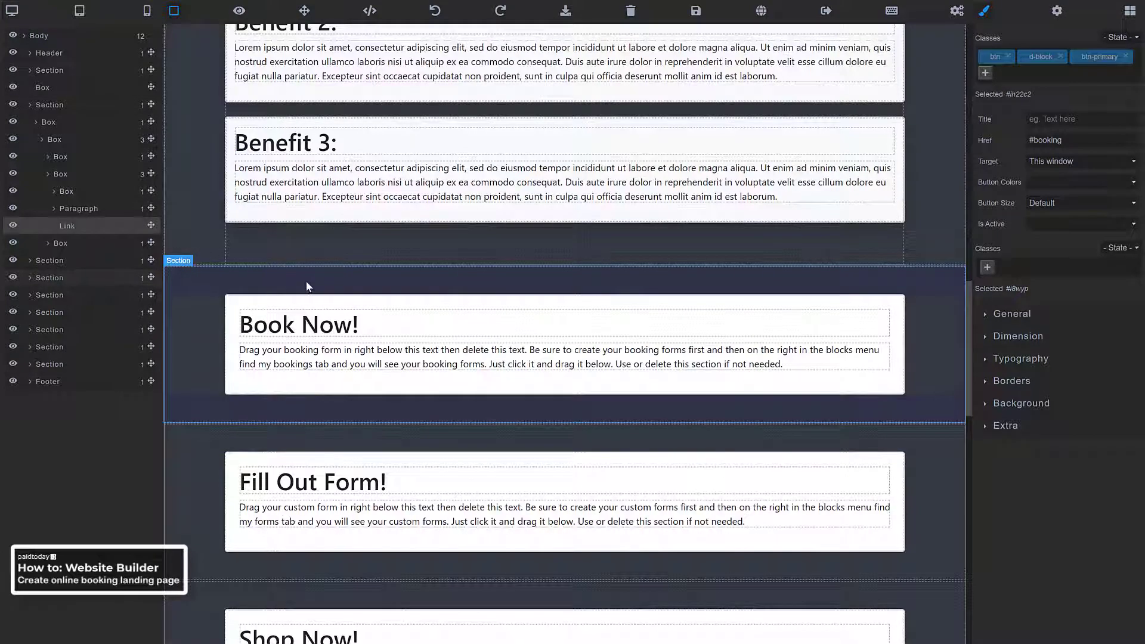
scroll(327, 294, up, 12)
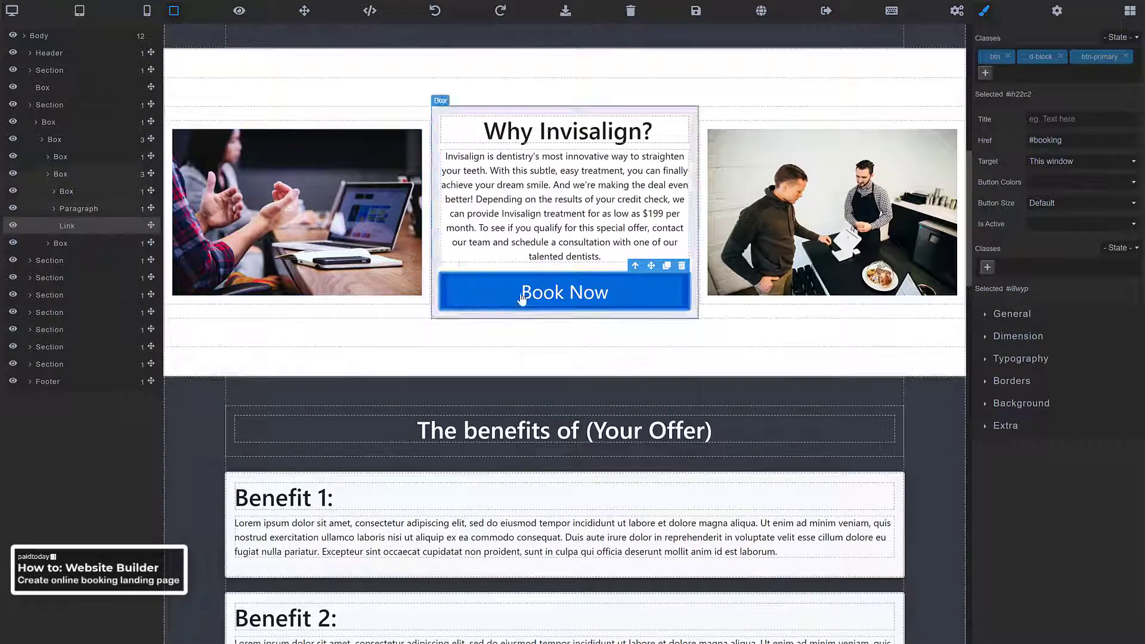
scroll(522, 314, down, 3)
scroll(479, 340, down, 2)
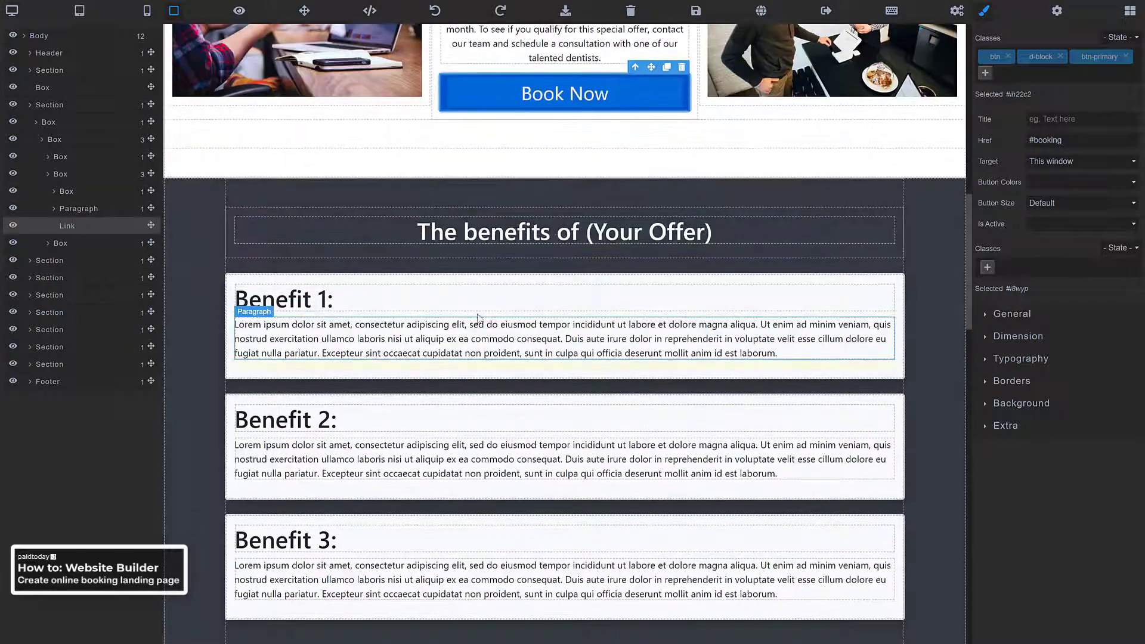
click(522, 221)
scroll(477, 239, down, 2)
scroll(418, 227, up, 2)
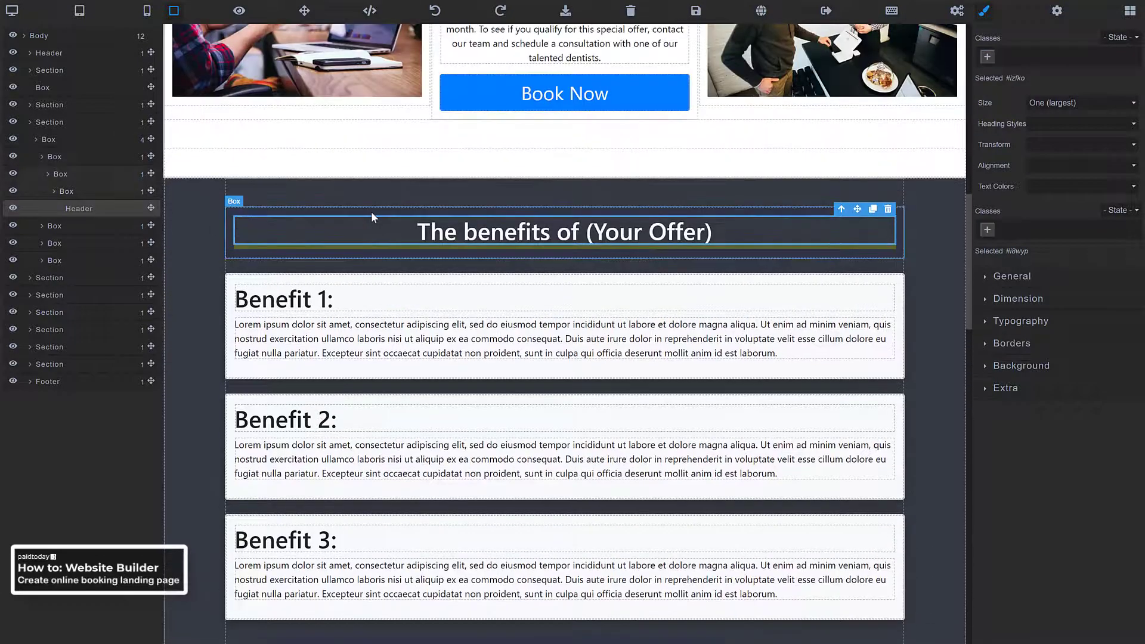
scroll(371, 211, down, 4)
scroll(510, 158, up, 2)
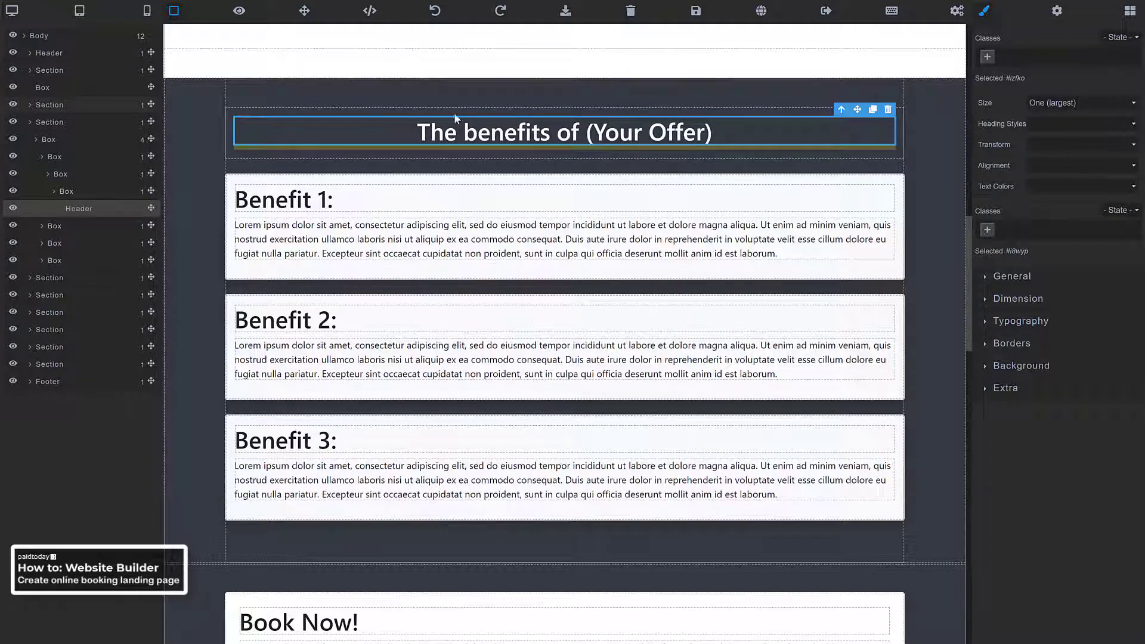
click(325, 206)
Replace the Benefit 1: heading with HOW DOES INVISALIGN WORK? and remove its empty line
double_click(316, 204)
triple_click(315, 203)
right_click(315, 203)
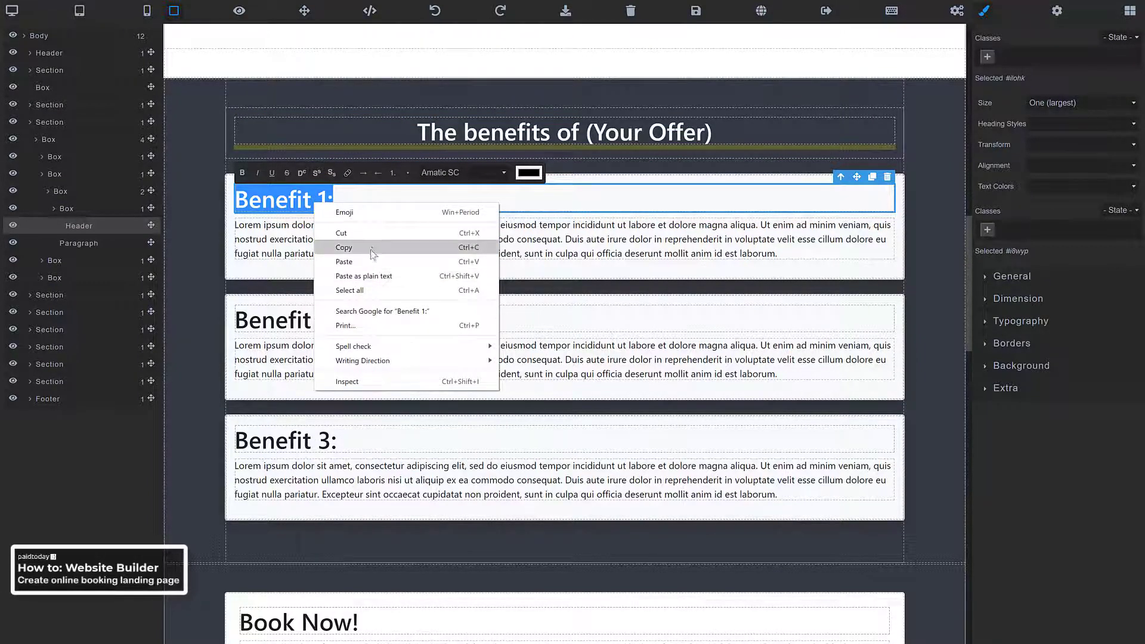
click(367, 276)
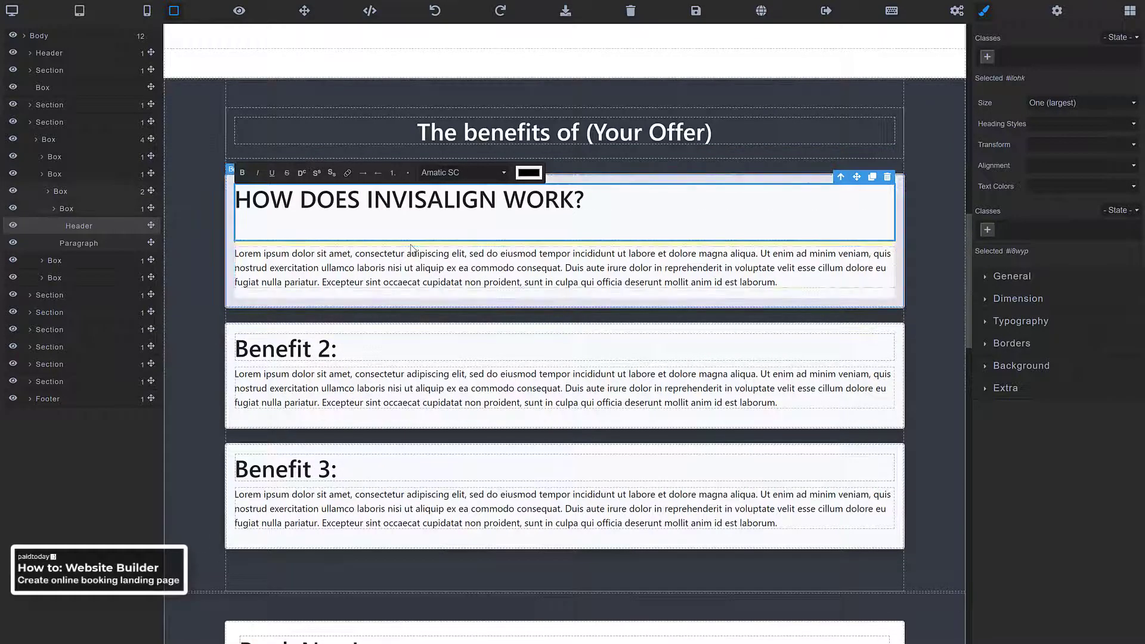
key(BackSpace)
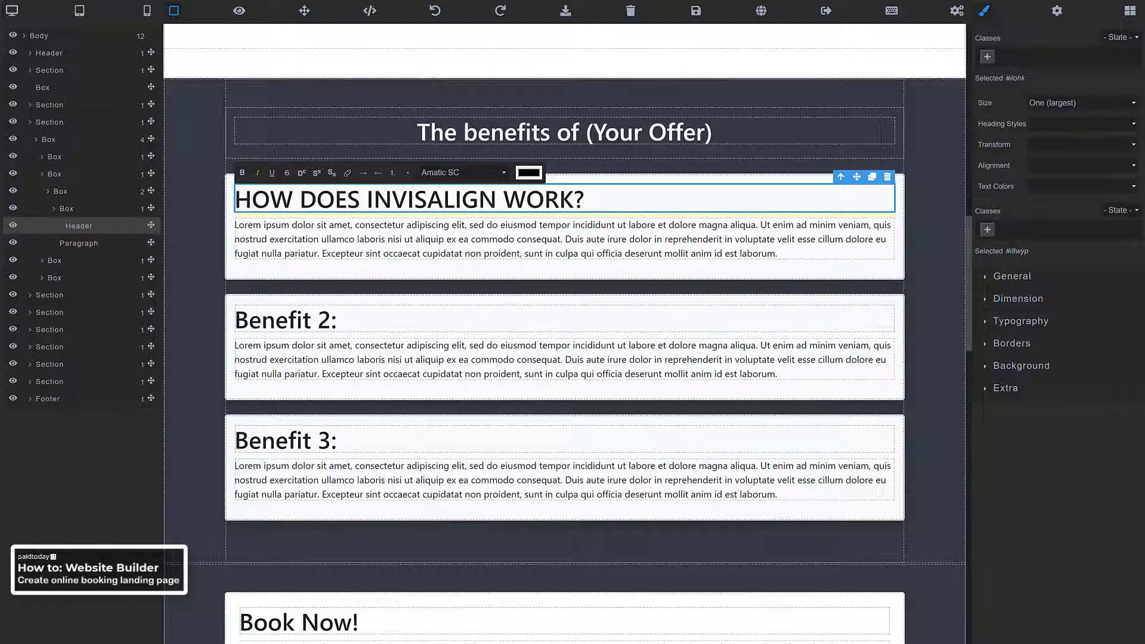
Paste the aligner explanation over the lorem paragraph and delete the trailing empty line
click(348, 227)
double_click(347, 227)
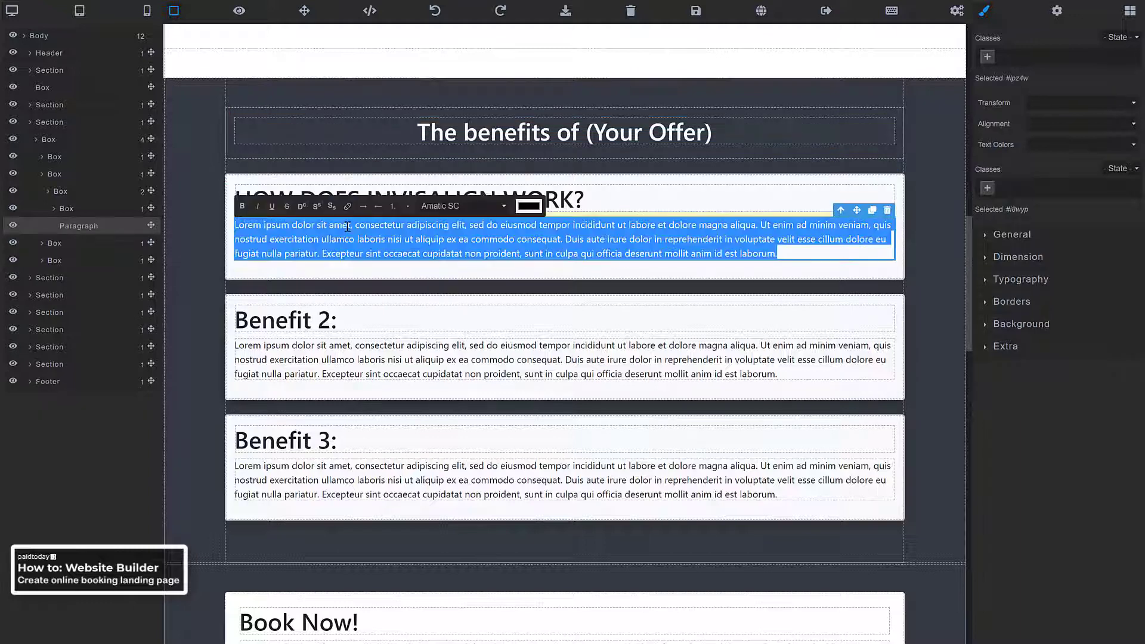
right_click(347, 227)
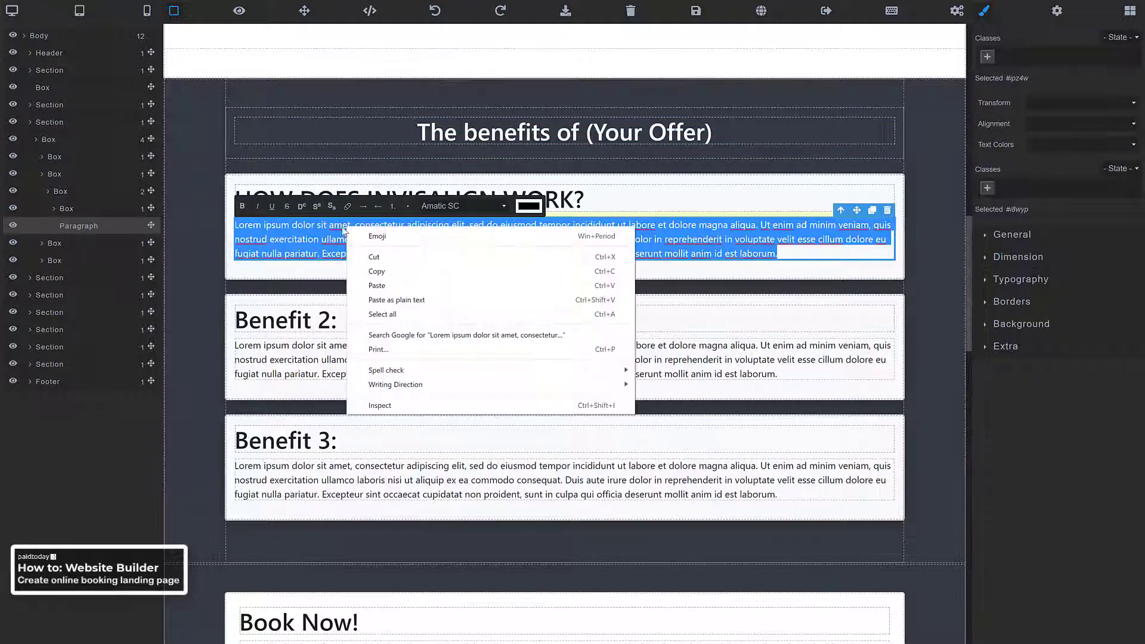
click(396, 300)
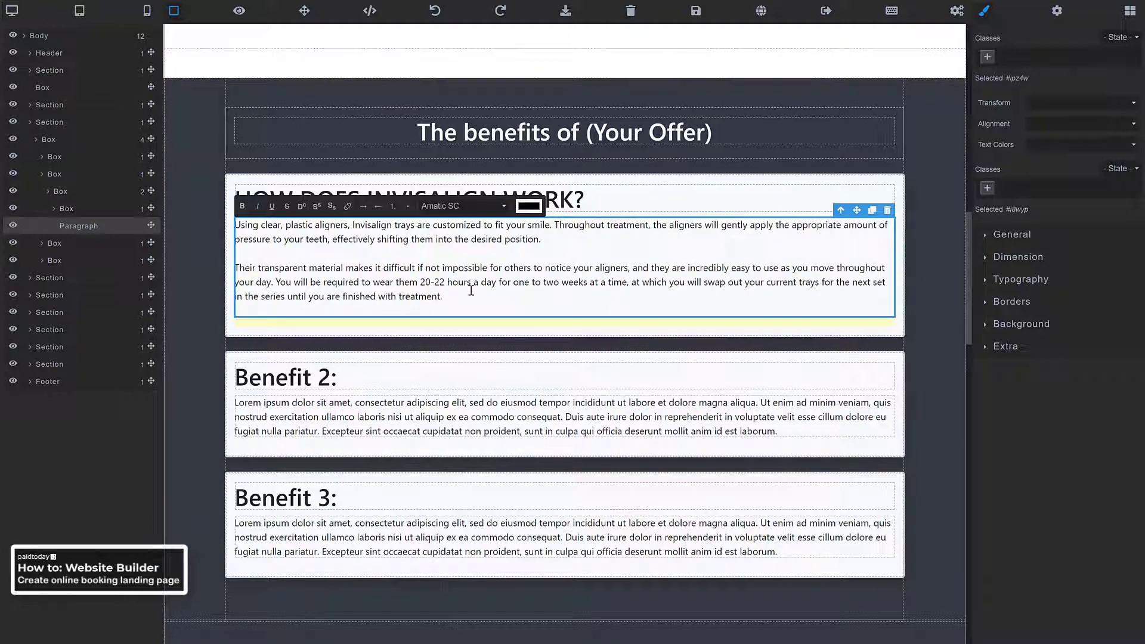
scroll(477, 277, down, 2)
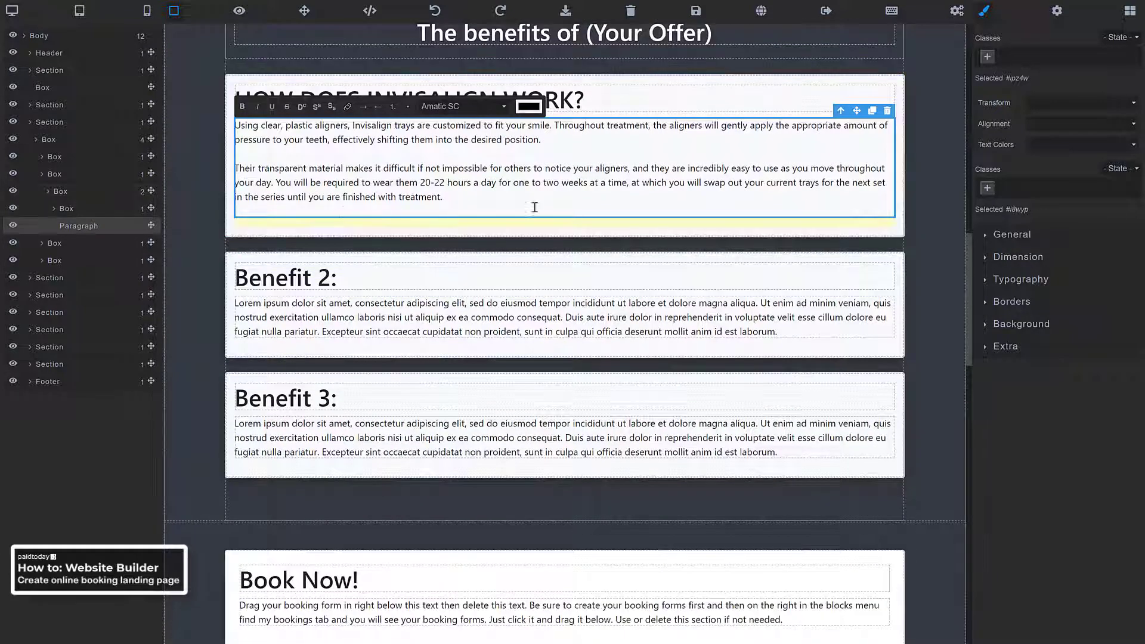
key(BackSpace)
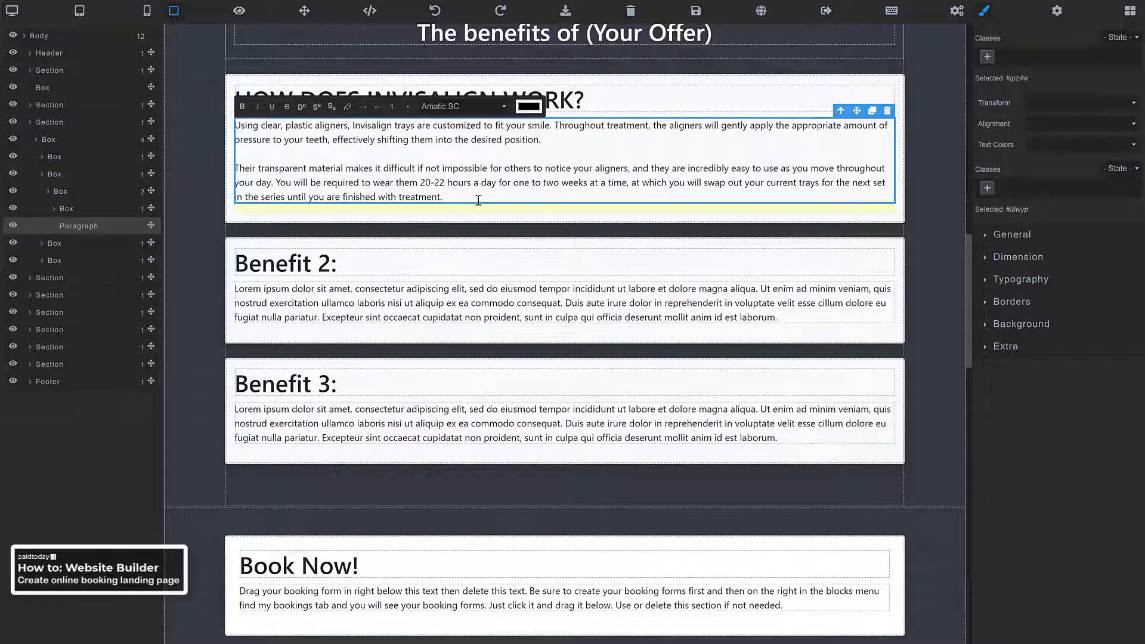
scroll(394, 238, up, 4)
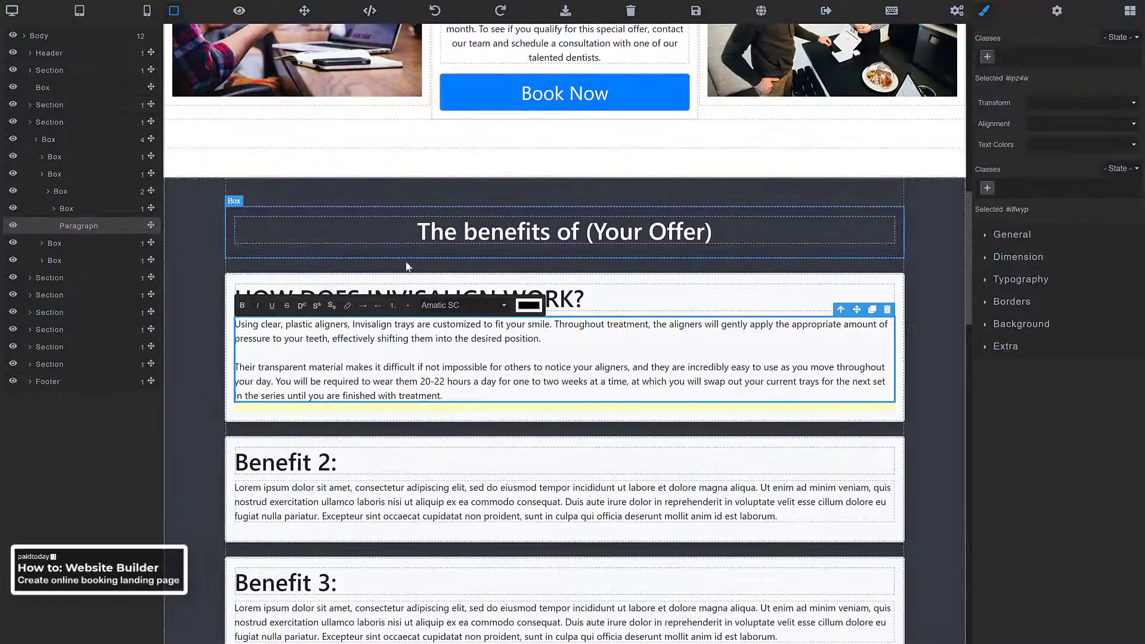
click(408, 286)
click(422, 371)
scroll(418, 364, down, 2)
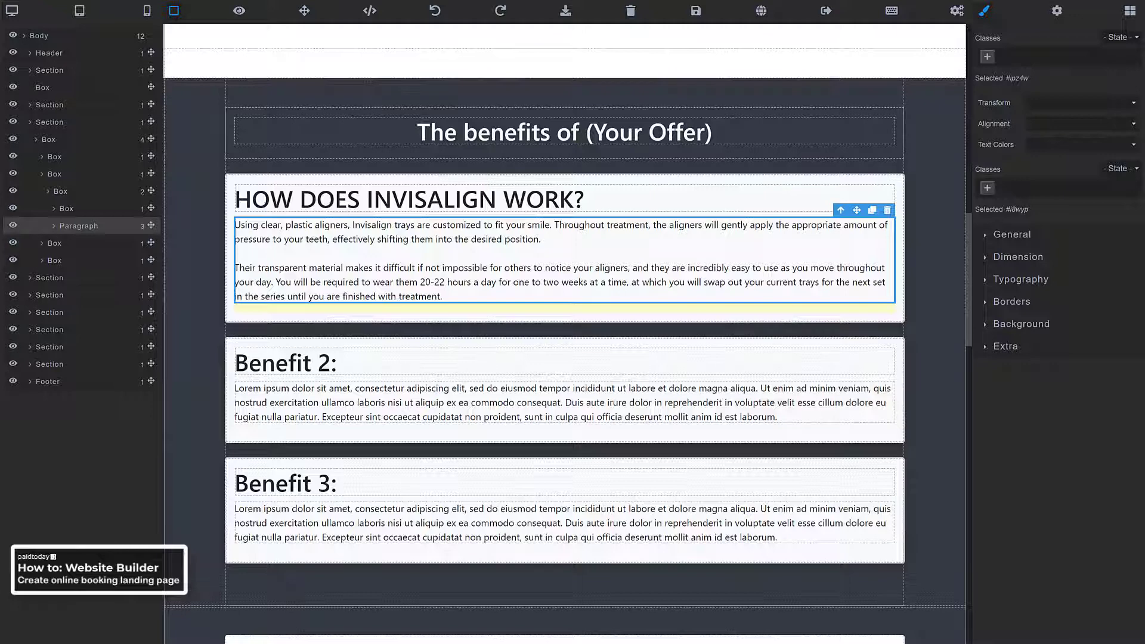
Replace the Benefit 2: heading with HOW LONG DOES IT TAKE TO SEE RESULTS?
triple_click(306, 362)
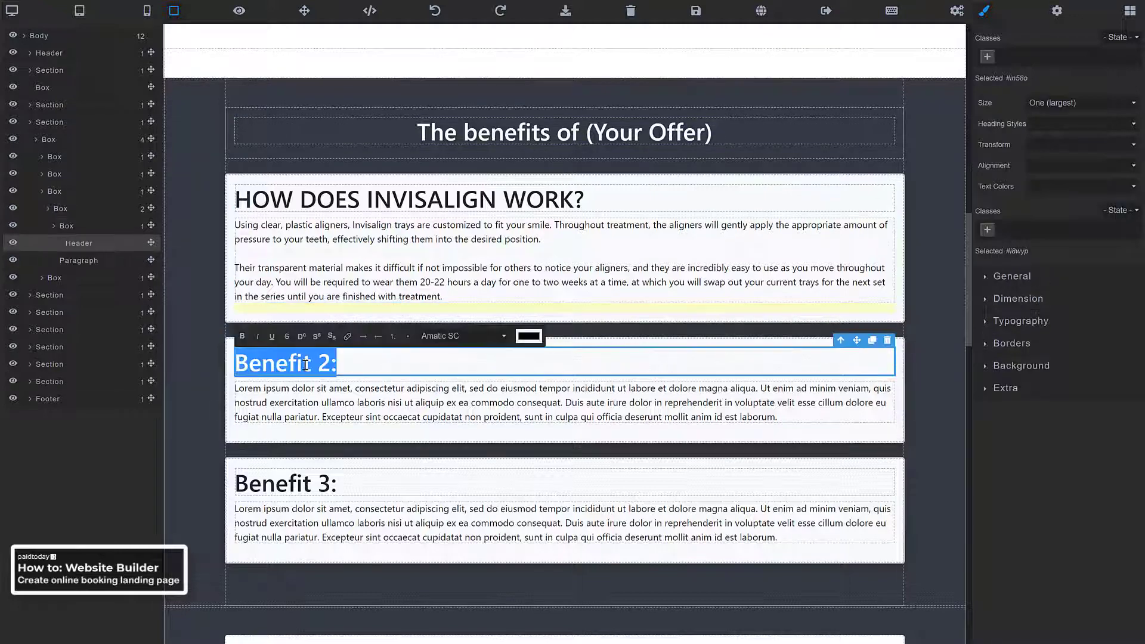
right_click(306, 365)
click(338, 438)
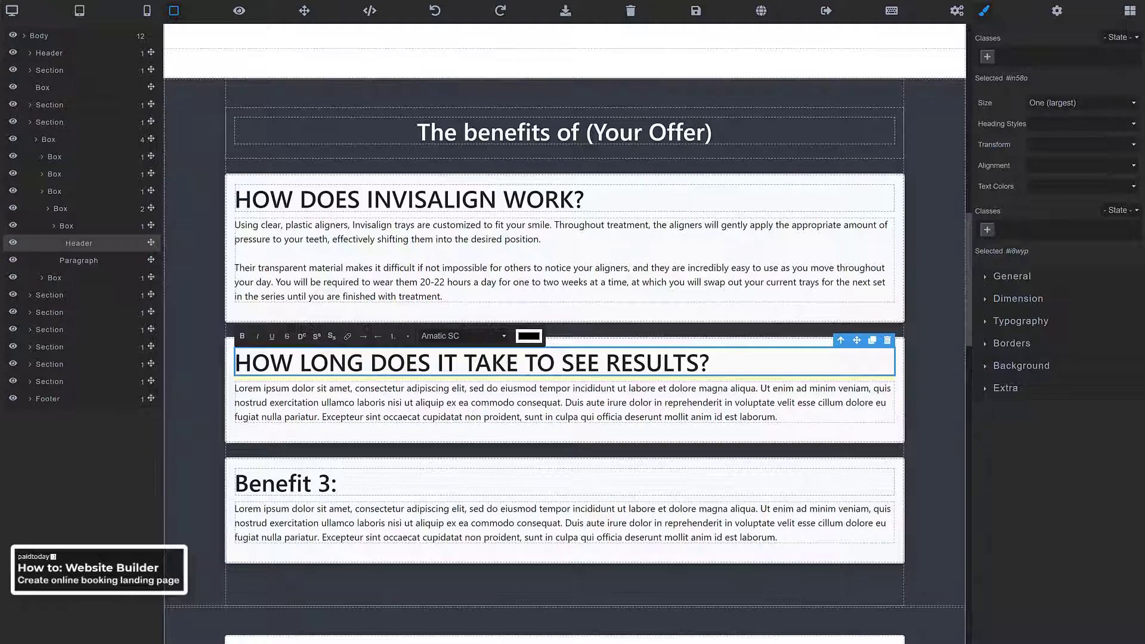
Paste the 8-12 month treatment-time paragraphs over the placeholder text as plain text
triple_click(346, 413)
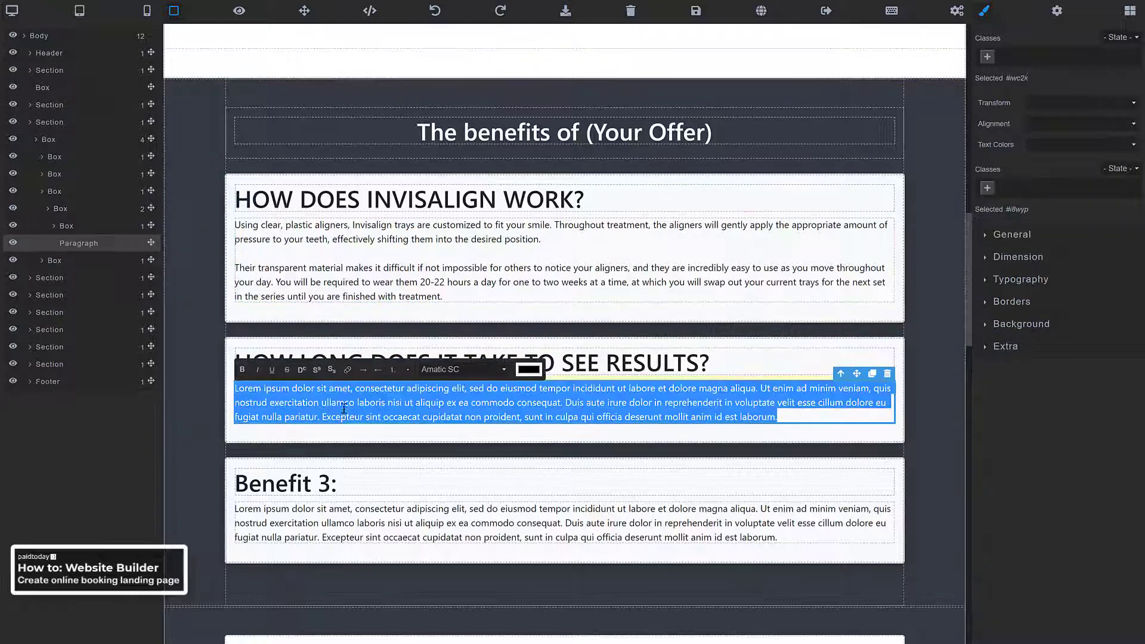
right_click(344, 405)
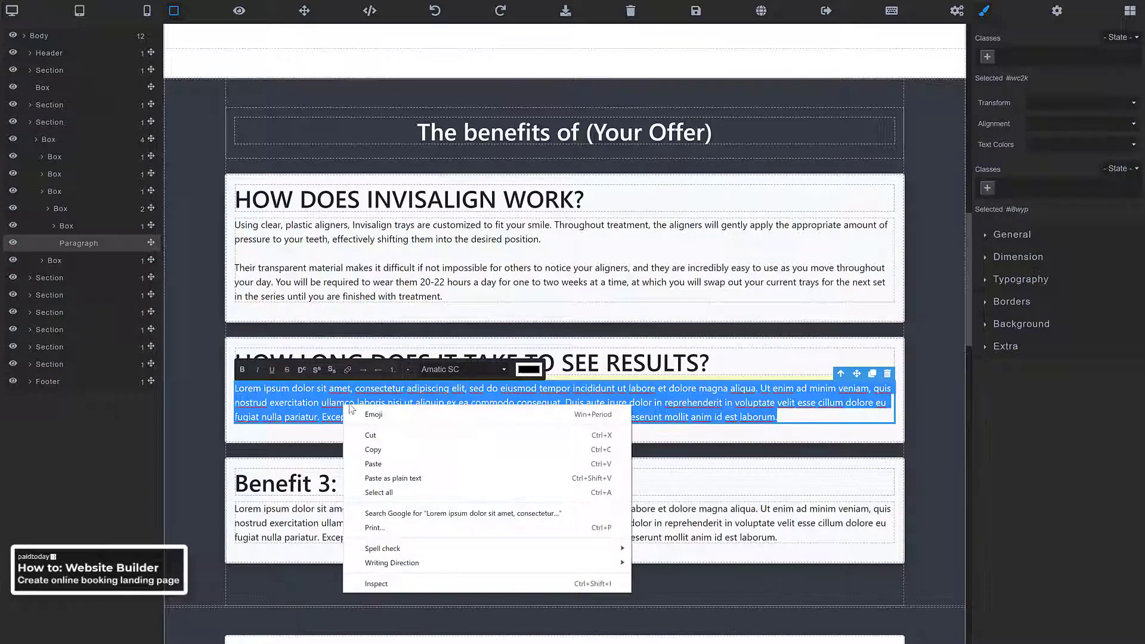
click(383, 481)
scroll(381, 480, down, 4)
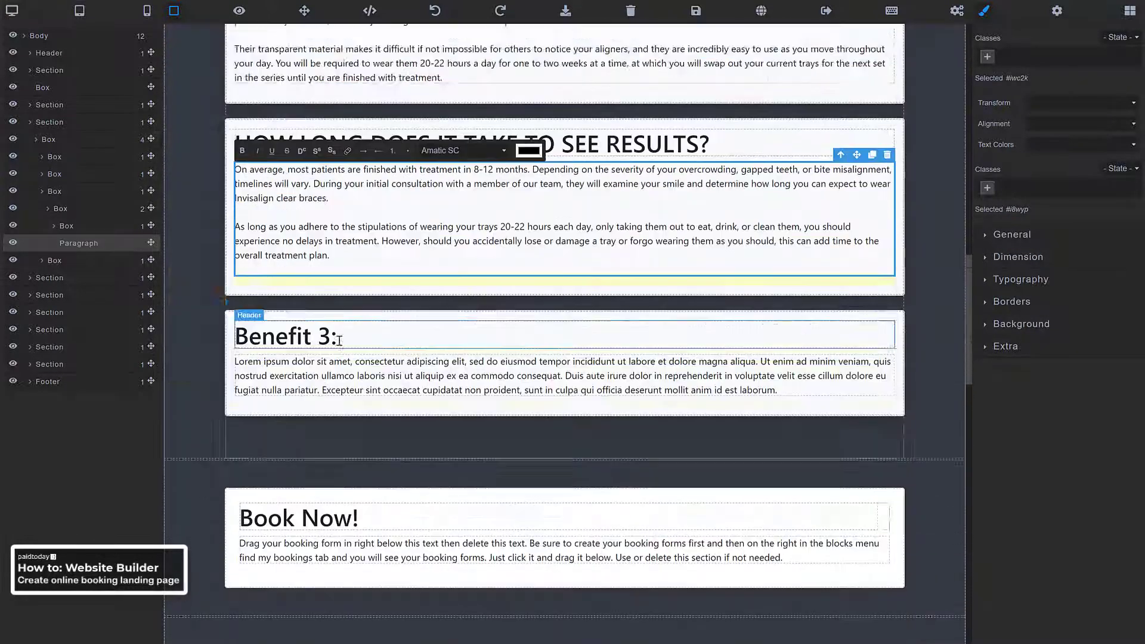
scroll(340, 346, up, 8)
scroll(340, 346, up, 9)
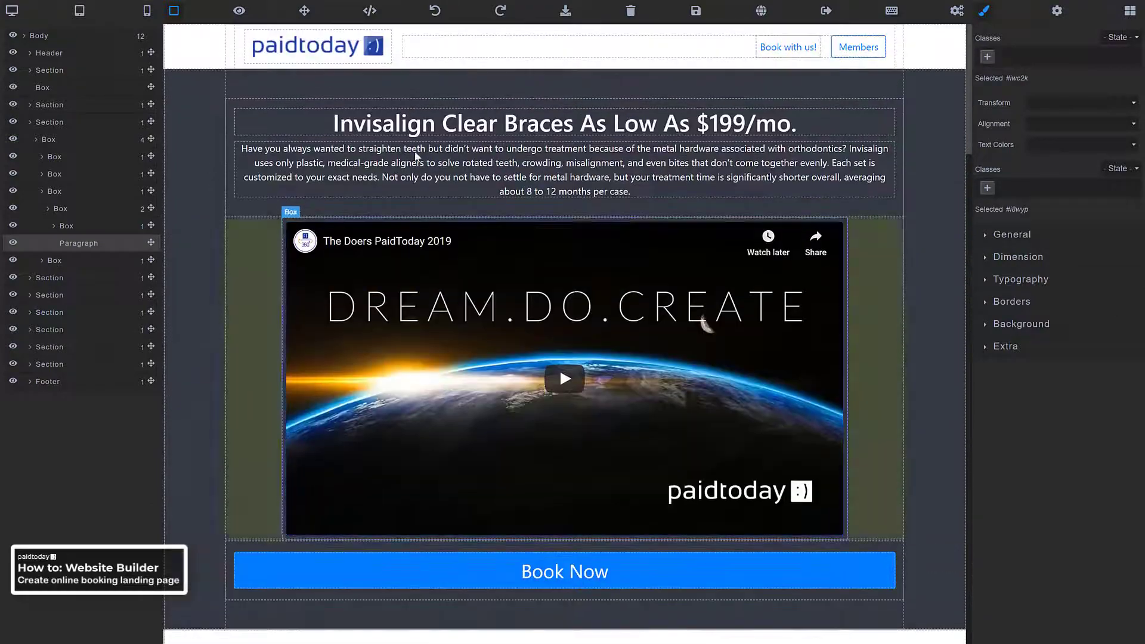
scroll(463, 290, down, 1)
scroll(462, 291, down, 15)
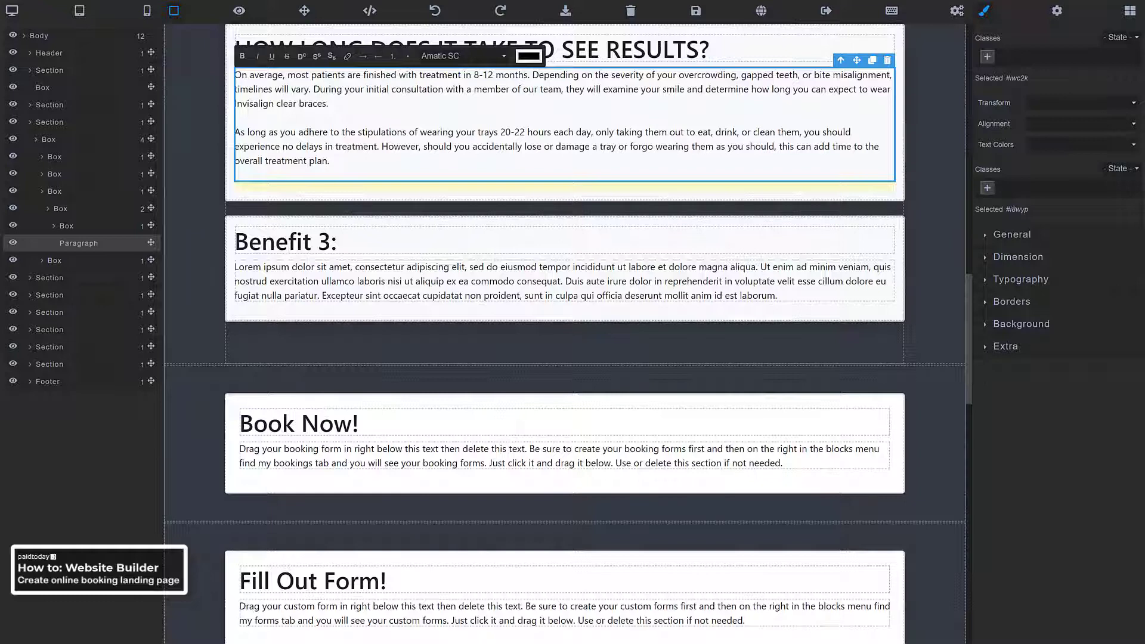
Replace the Benefit 3: heading with BENEFITS OF INVISALIGN
triple_click(298, 244)
right_click(304, 246)
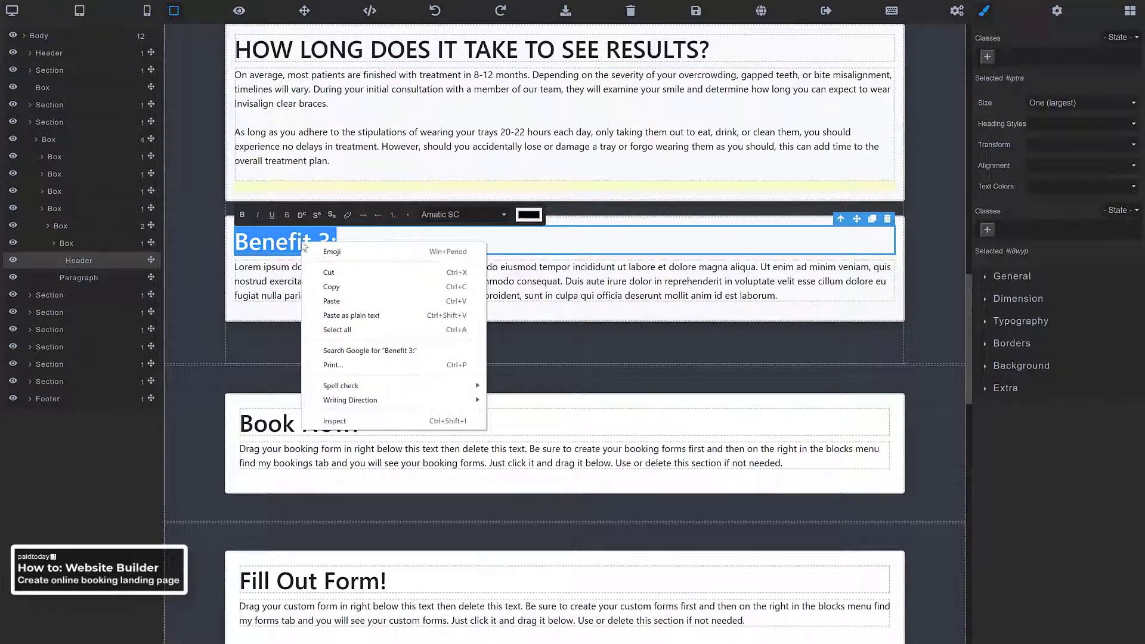
click(346, 318)
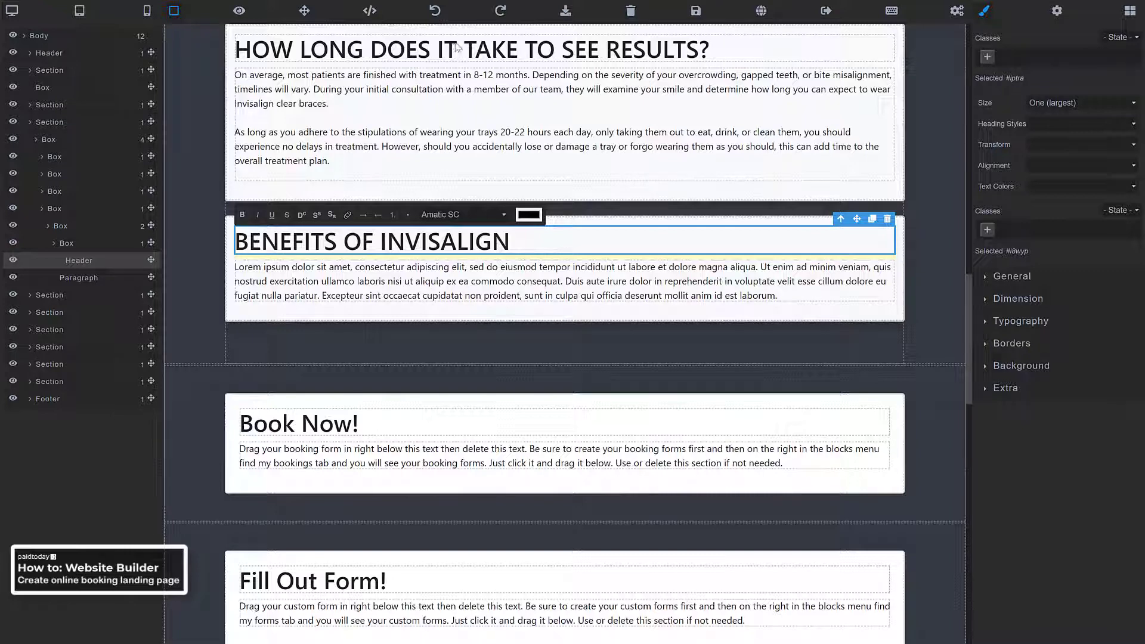
Paste the Invisalign benefits text over the placeholder paragraph as plain text
click(321, 281)
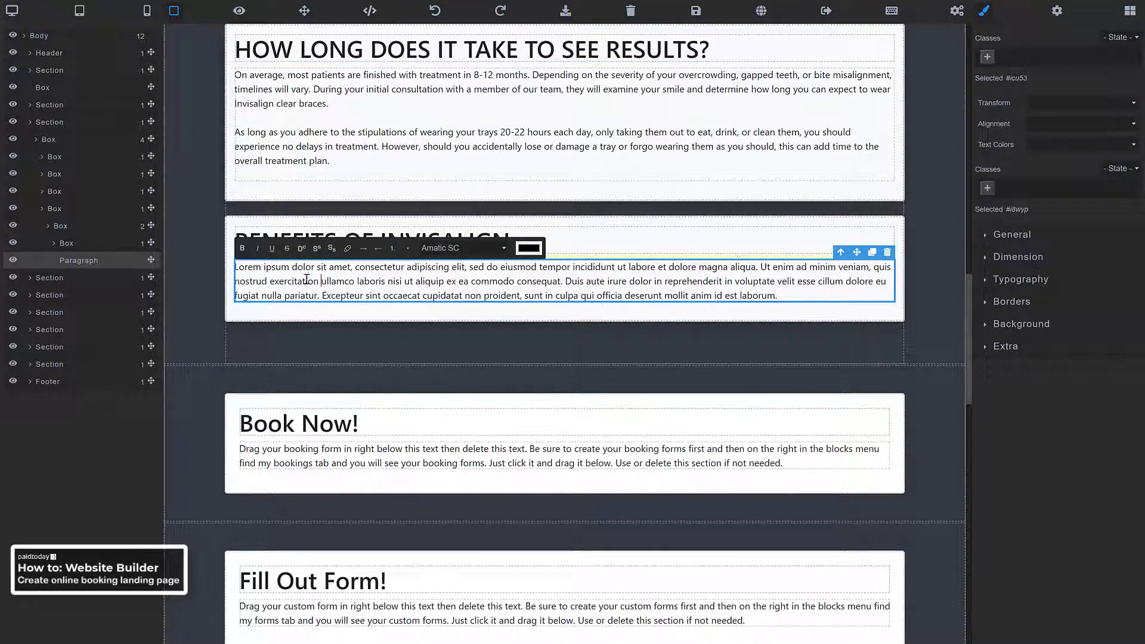
triple_click(307, 280)
right_click(304, 279)
click(344, 352)
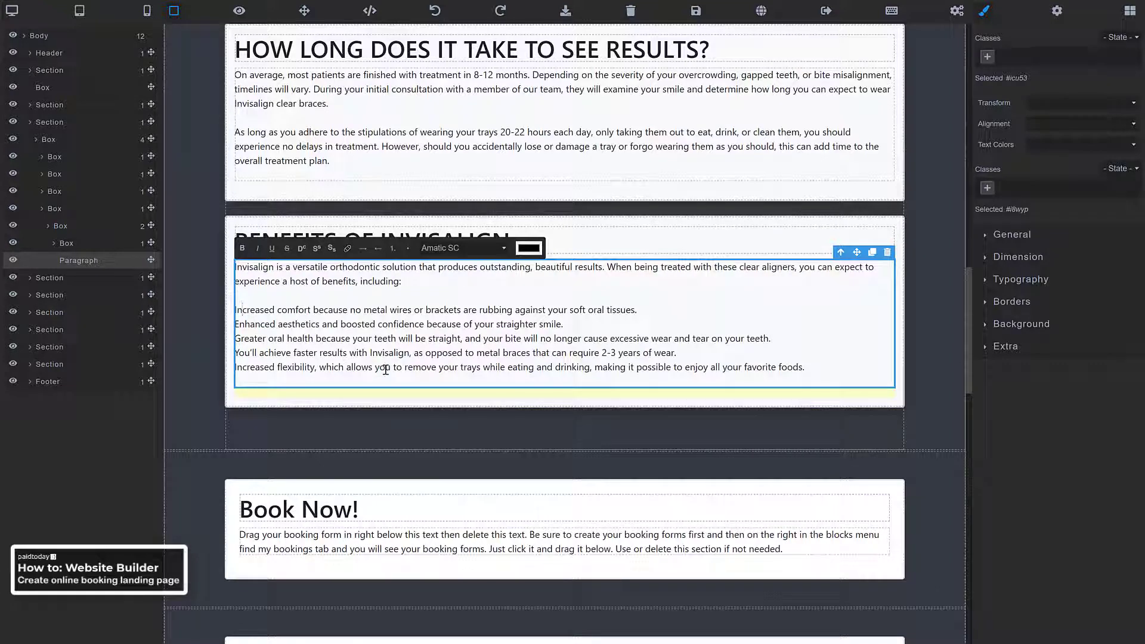
Prefix each benefit line with a dash
text(-)
text(-)
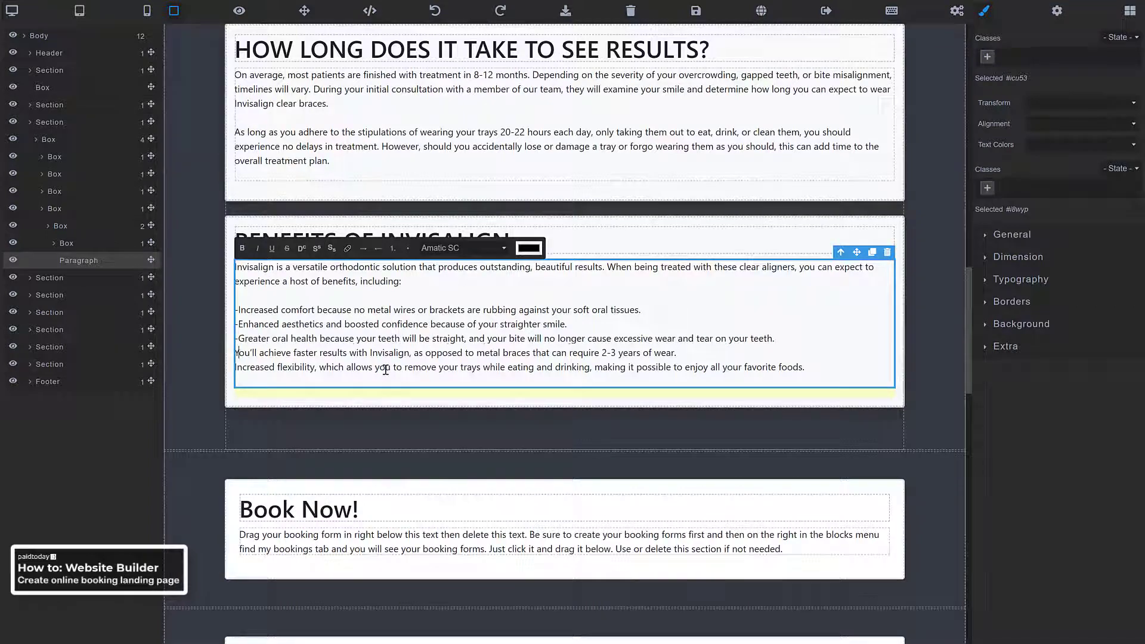
key(Down)
key(Home)
text(-)
key(Down)
key(Home)
text(-)
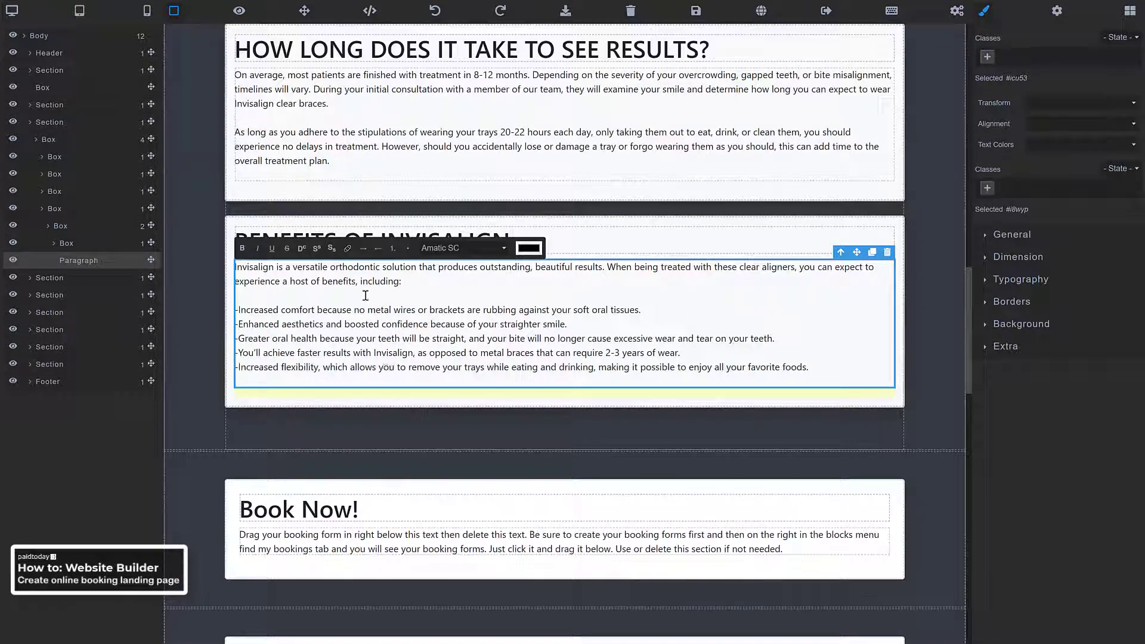
scroll(390, 307, down, 2)
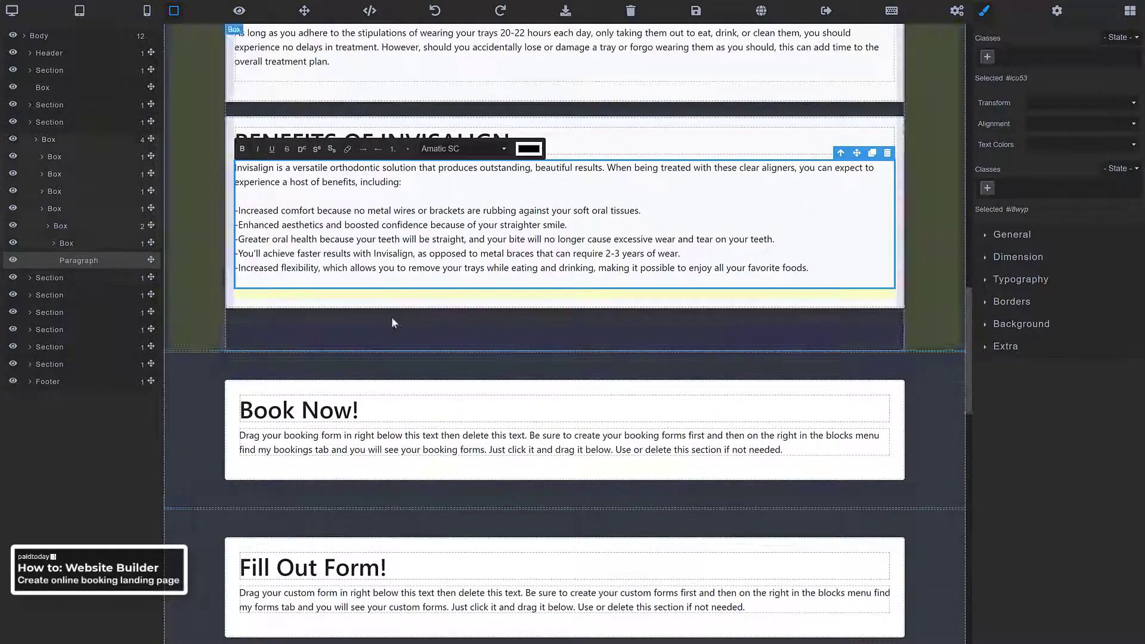
scroll(392, 317, down, 4)
scroll(268, 329, down, 3)
scroll(238, 268, up, 2)
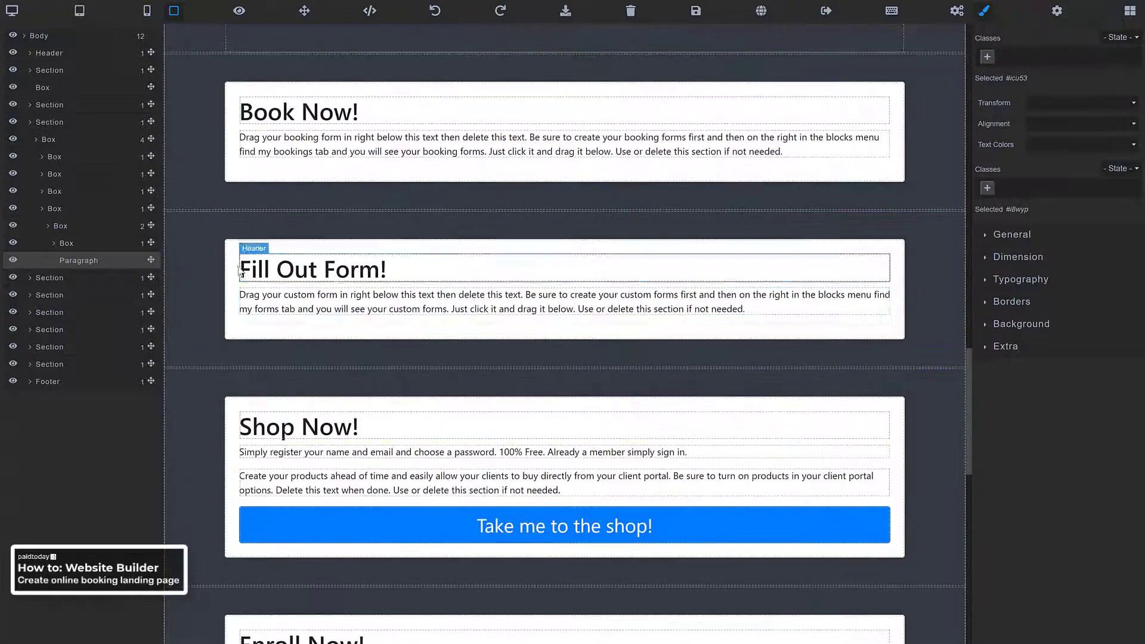
Hide the Fill Out Form, Shop Now and Enroll Now sections in the Layers panel
click(213, 245)
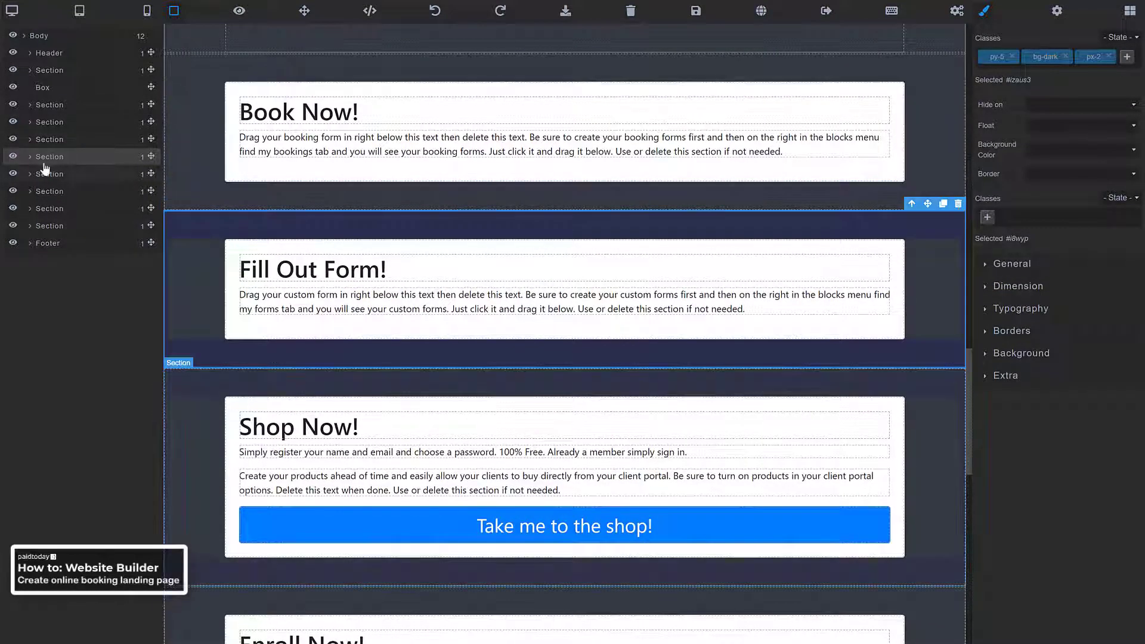
click(13, 157)
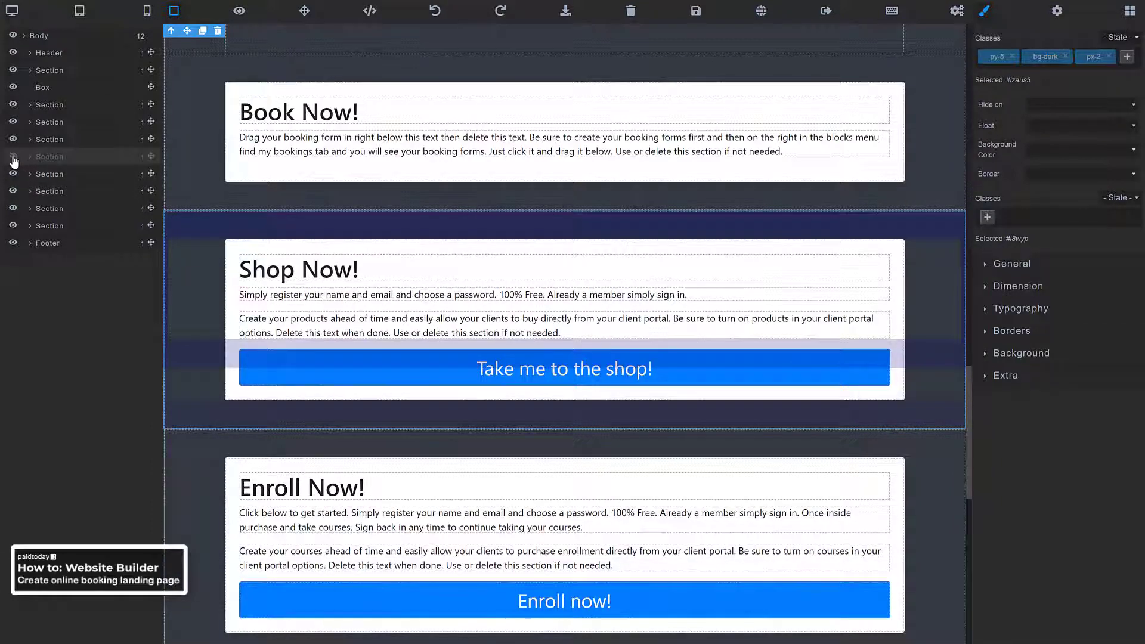
click(198, 255)
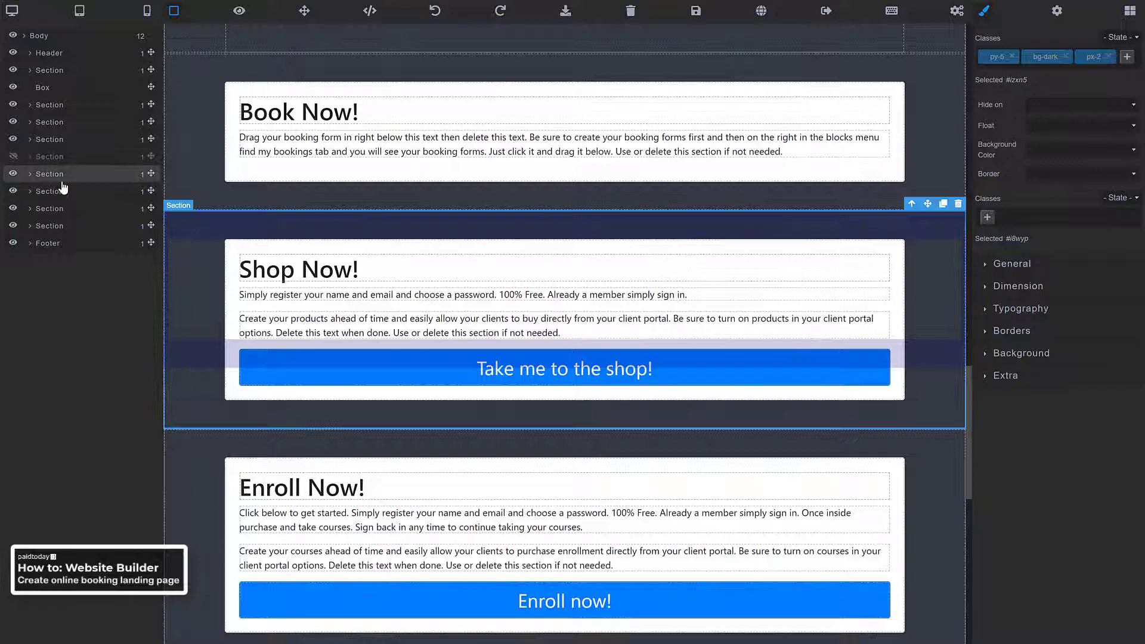
click(12, 175)
click(193, 236)
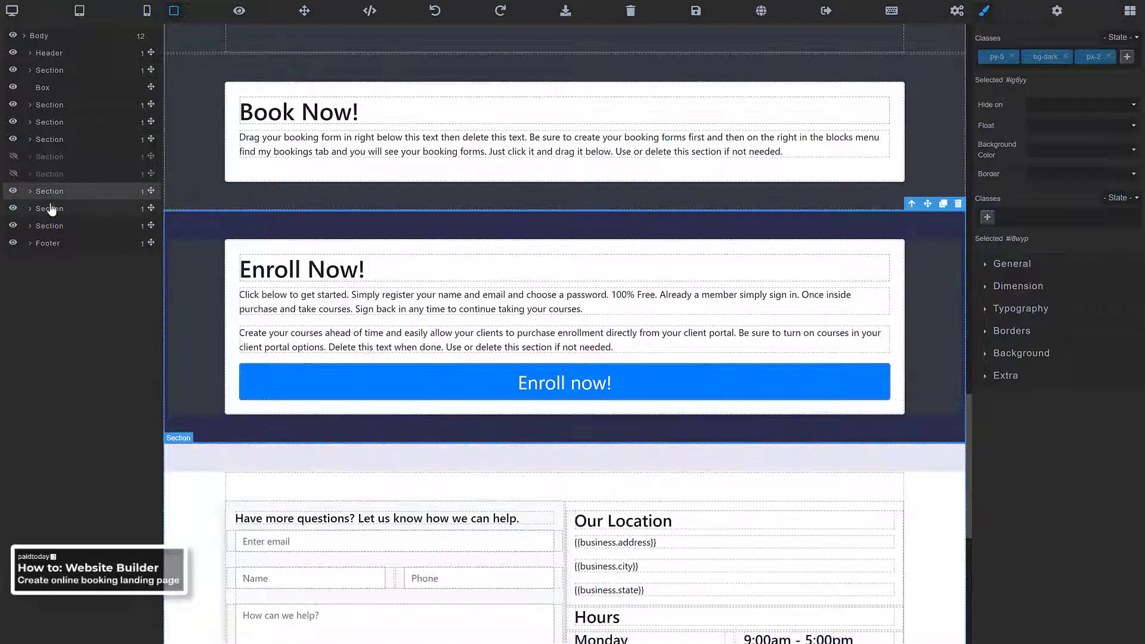
click(13, 190)
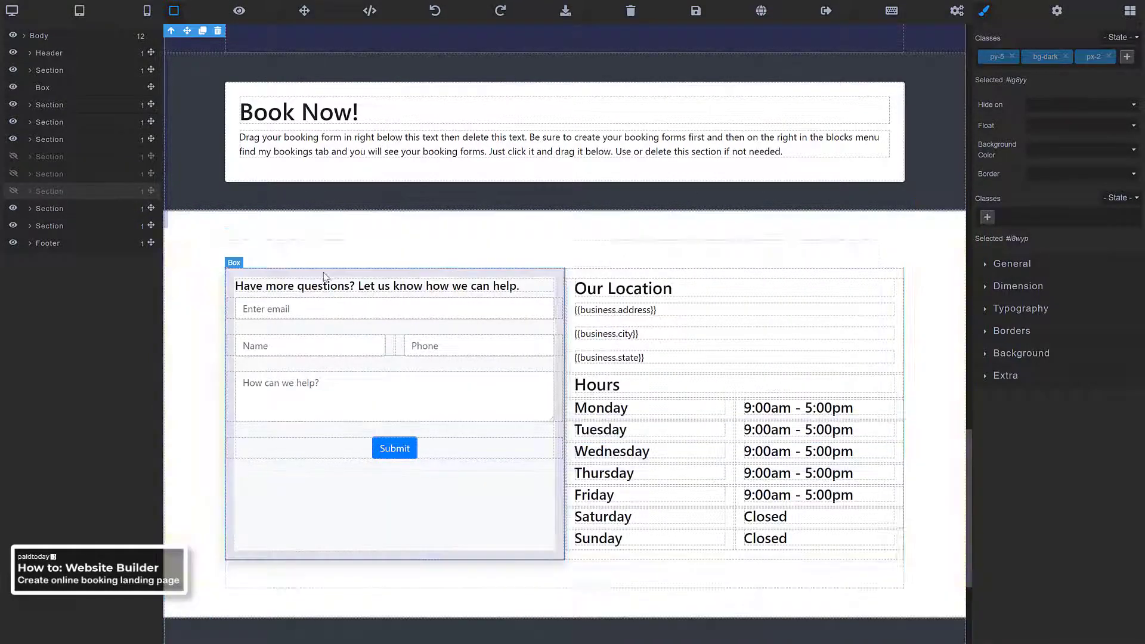
scroll(325, 274, down, 3)
scroll(321, 284, up, 5)
scroll(321, 284, down, 2)
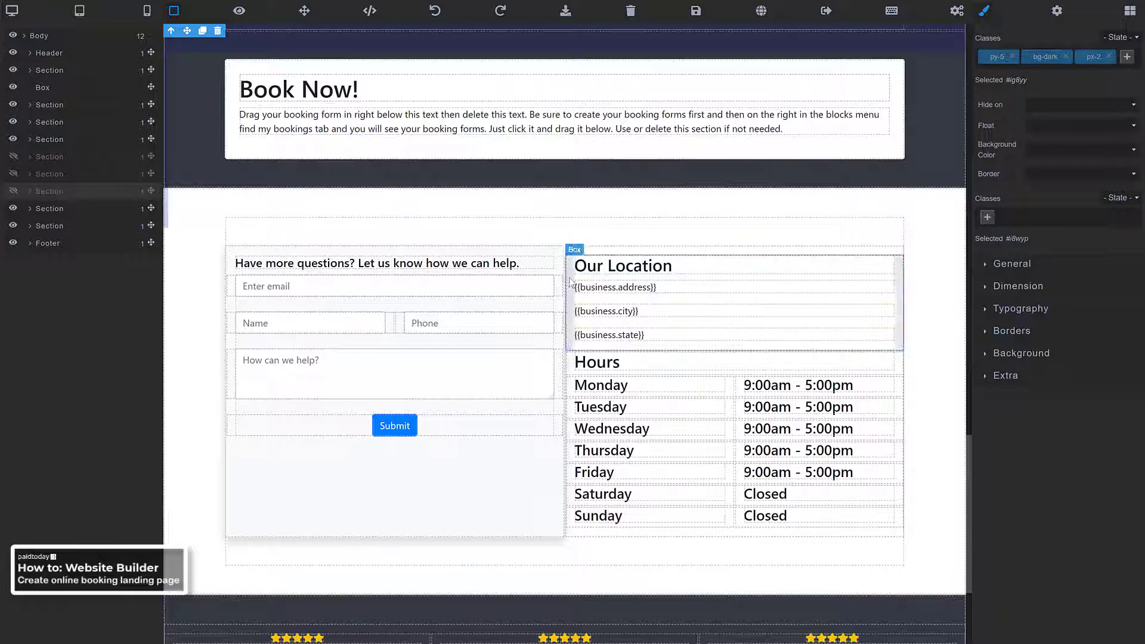
Scroll past the contact form to show the three five-star reviews and the © 2020 footer
scroll(465, 348, up, 2)
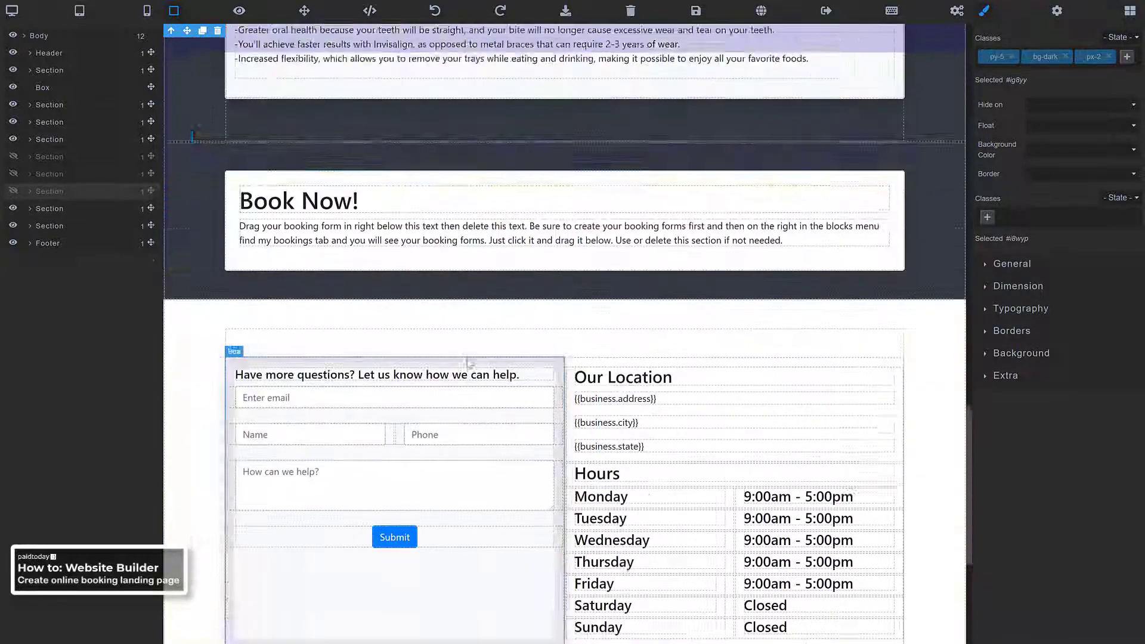
scroll(467, 356, down, 2)
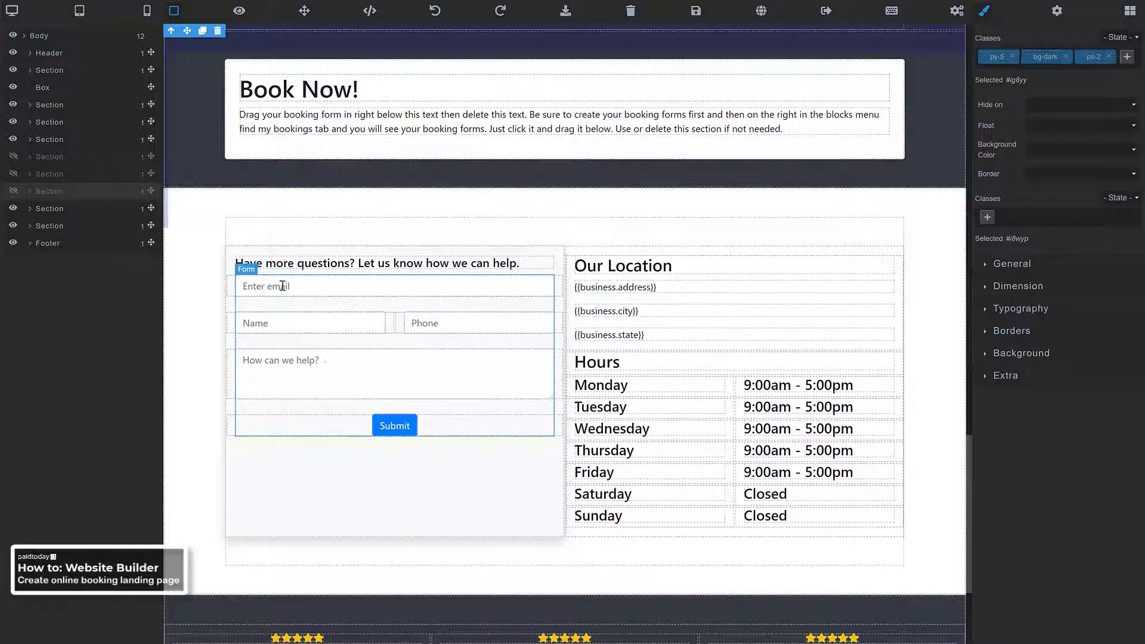
scroll(283, 286, down, 1)
scroll(263, 292, up, 3)
click(247, 298)
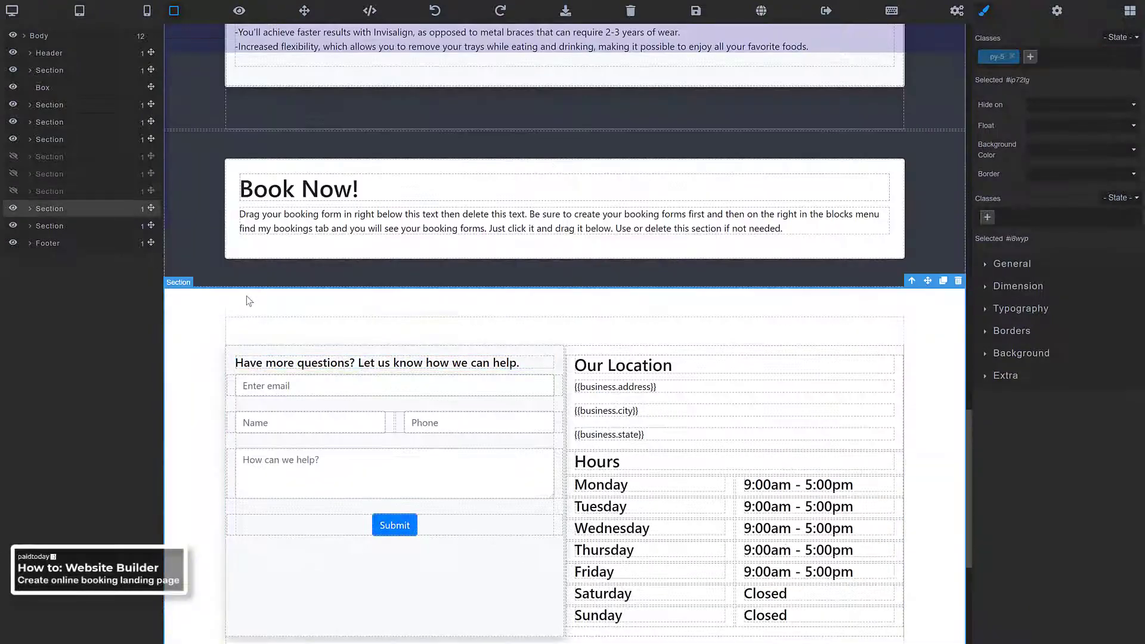
scroll(557, 292, down, 3)
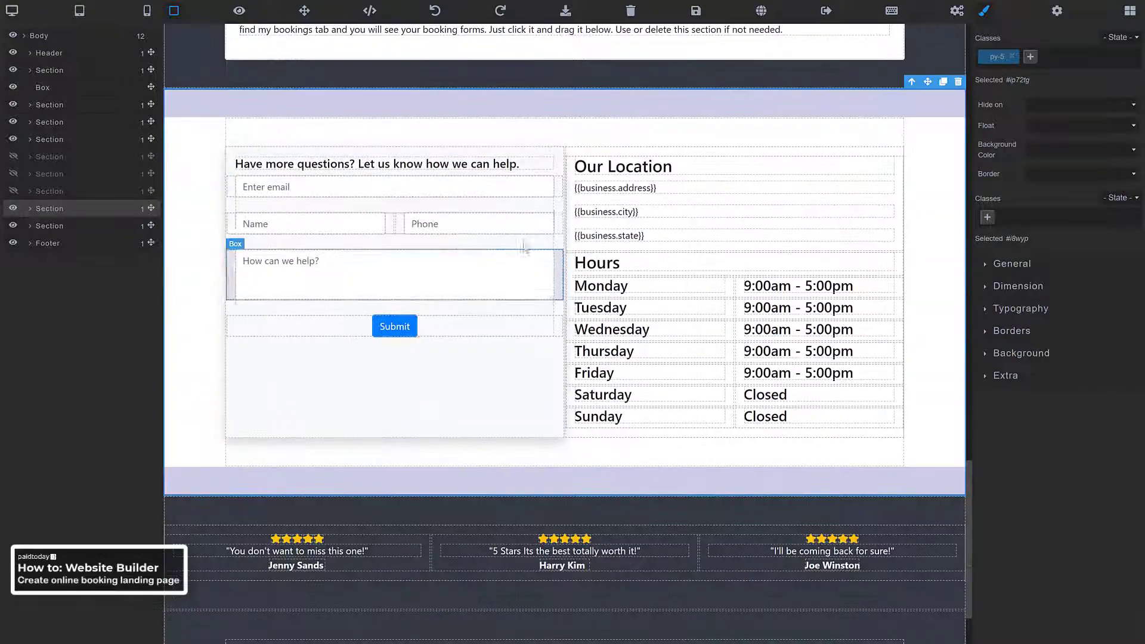
scroll(483, 271, down, 2)
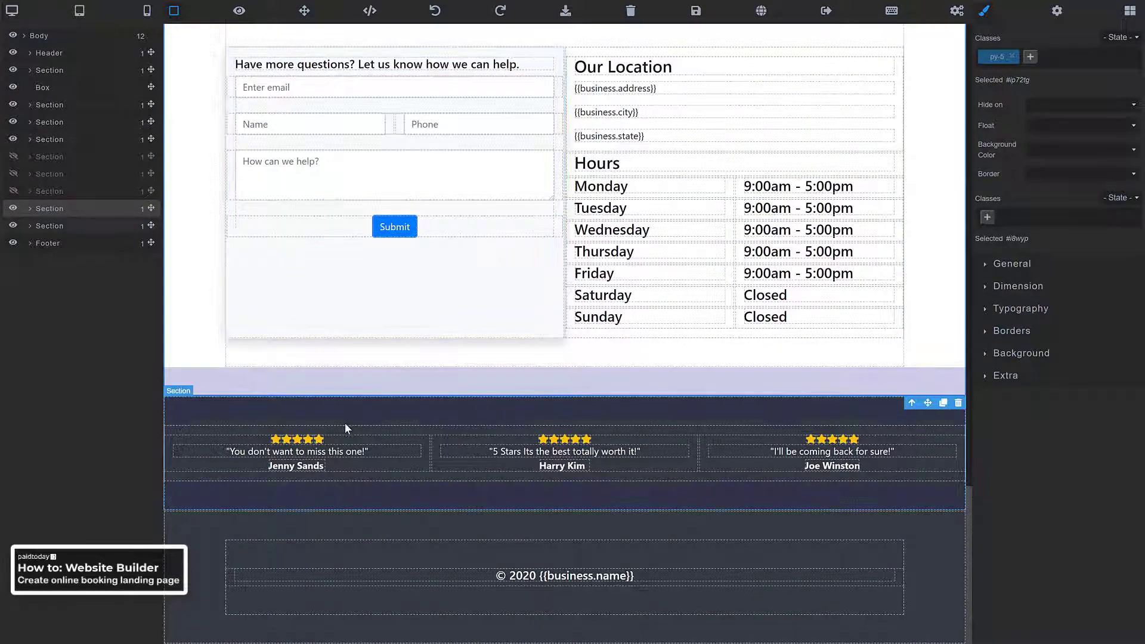
Put the first and third testimonial quotes and the second reviewer's name into text edit mode, then return to Why Invisalign?
double_click(274, 457)
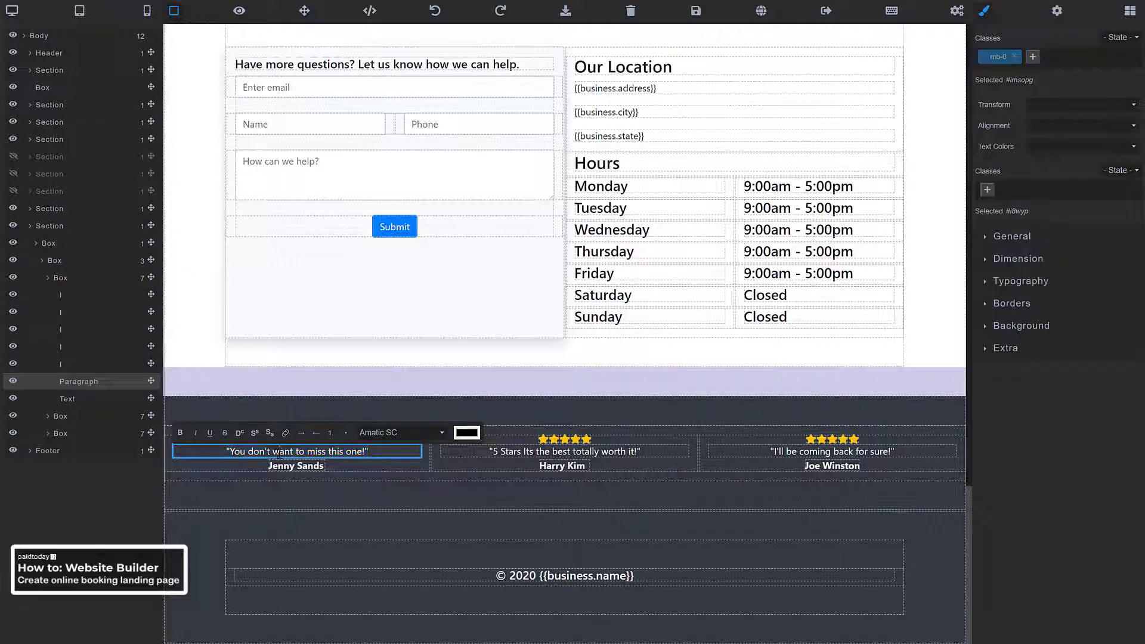
triple_click(279, 453)
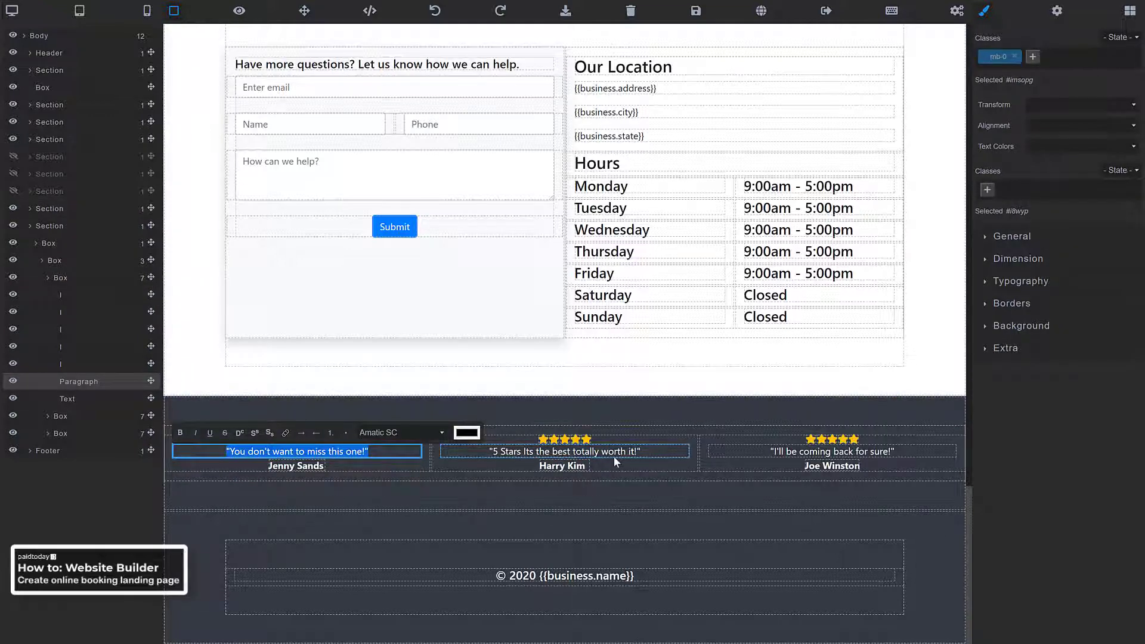
triple_click(797, 456)
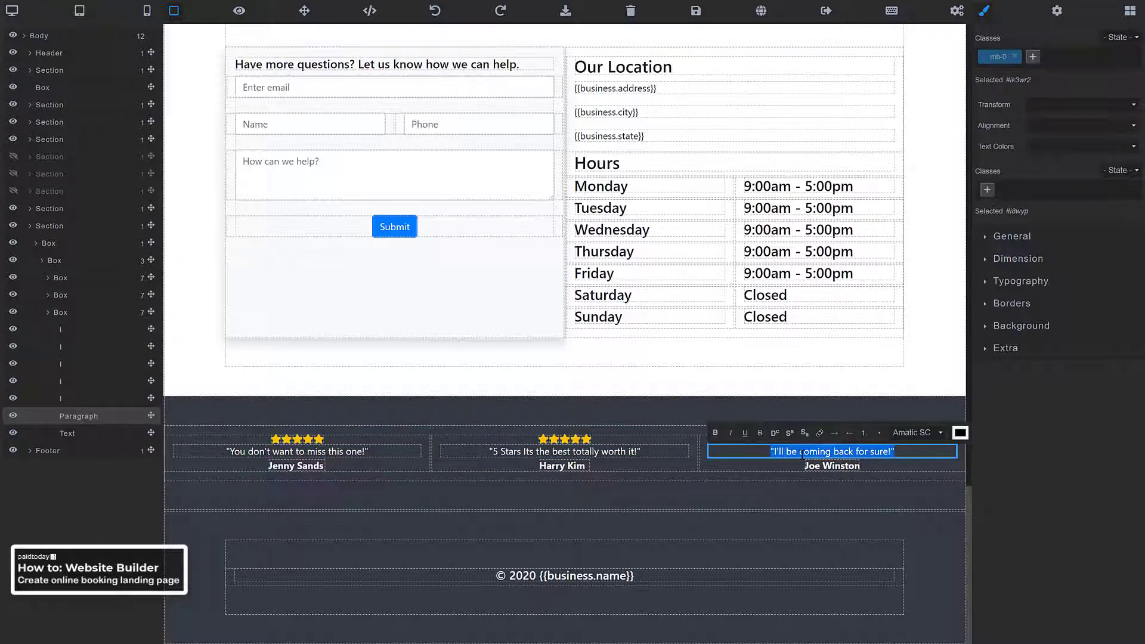
triple_click(571, 466)
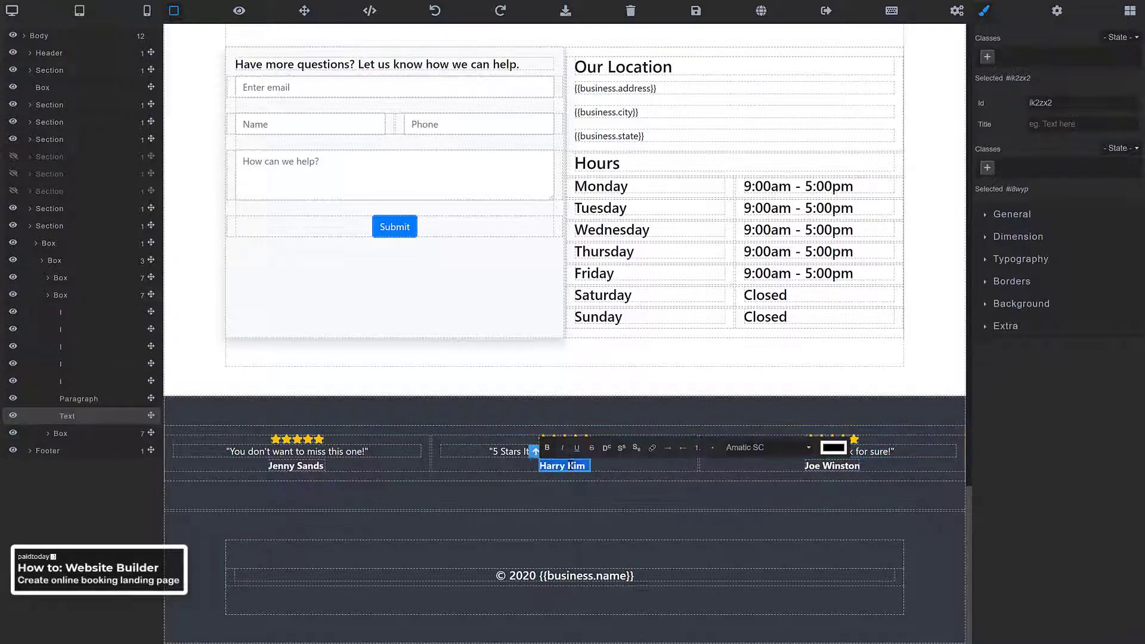
scroll(504, 417, up, 20)
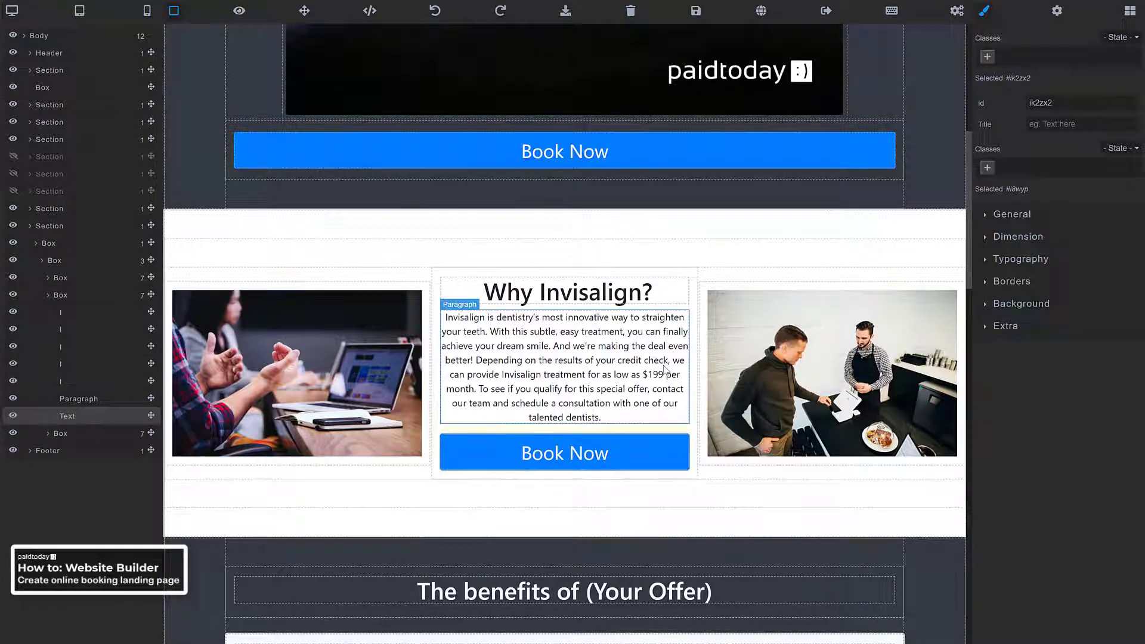
Upload the Invisalign clear braces image from the Free whitening folder into the left photo
double_click(305, 367)
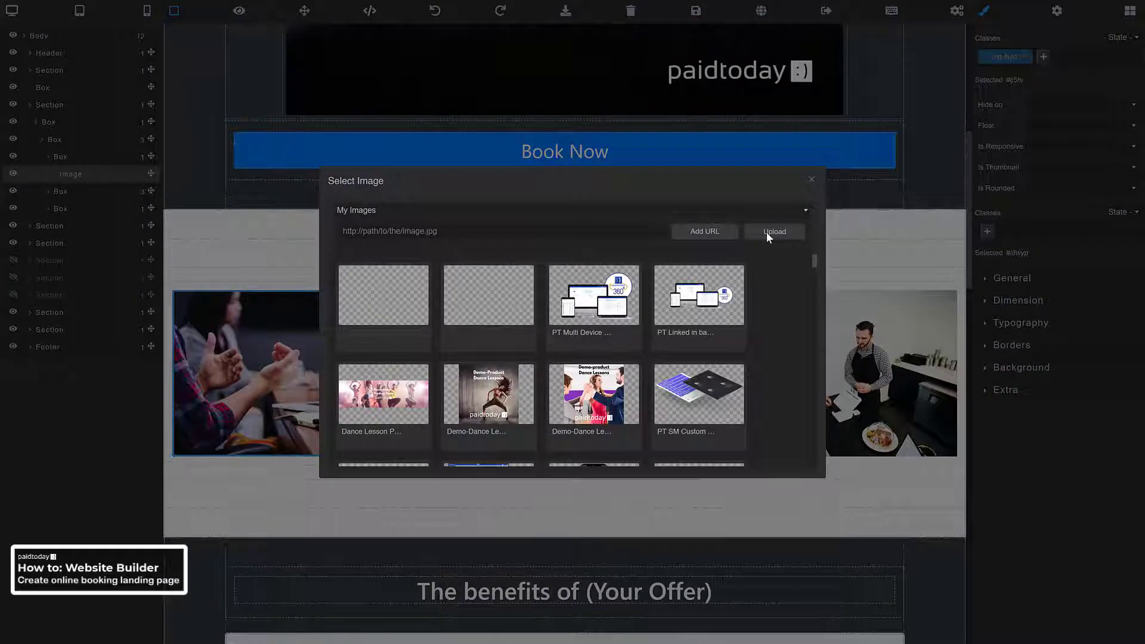
click(768, 231)
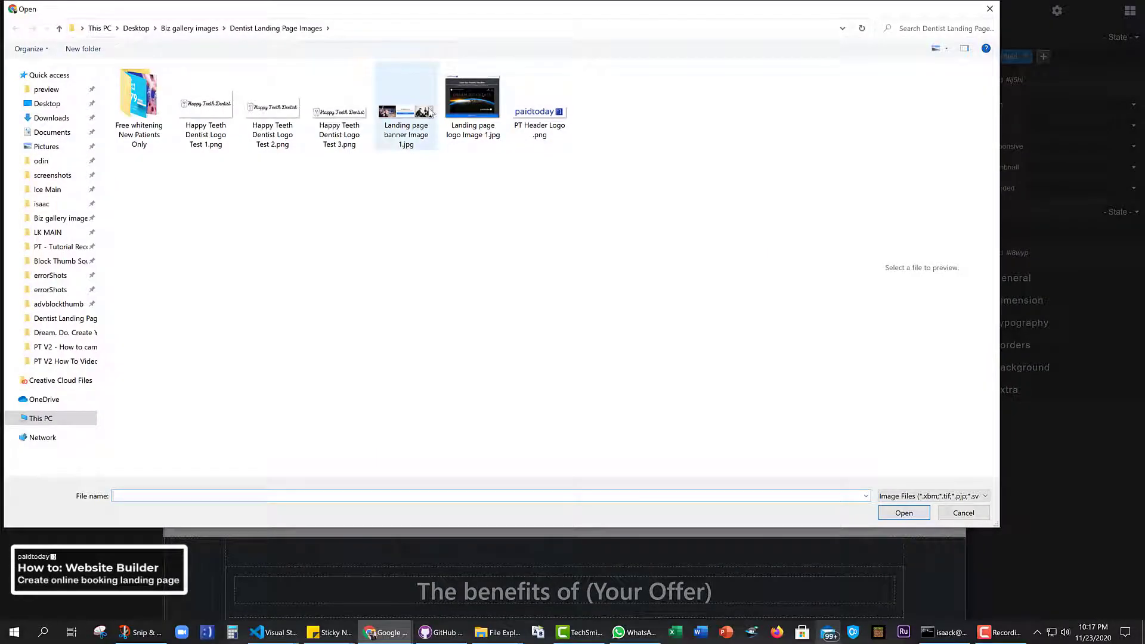
double_click(136, 105)
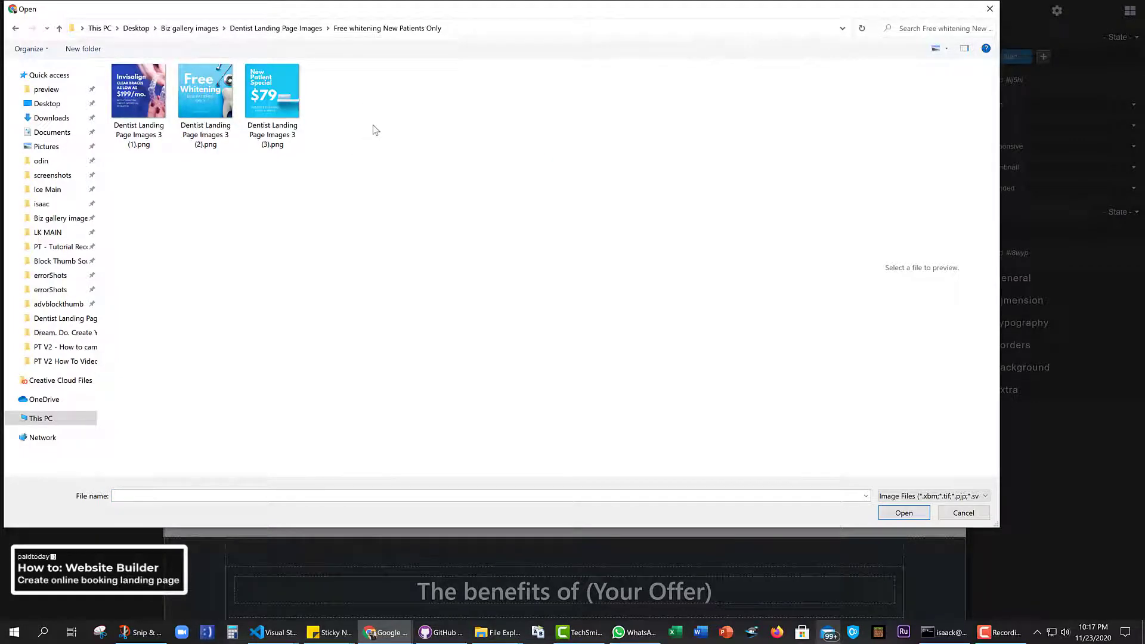
double_click(143, 91)
double_click(376, 296)
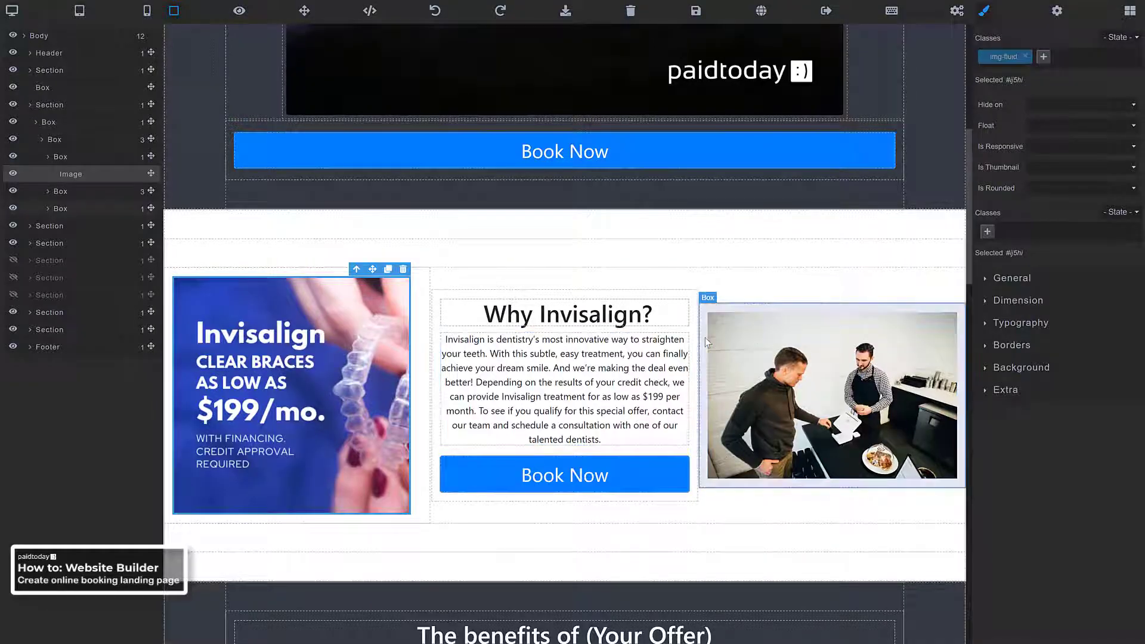
double_click(780, 397)
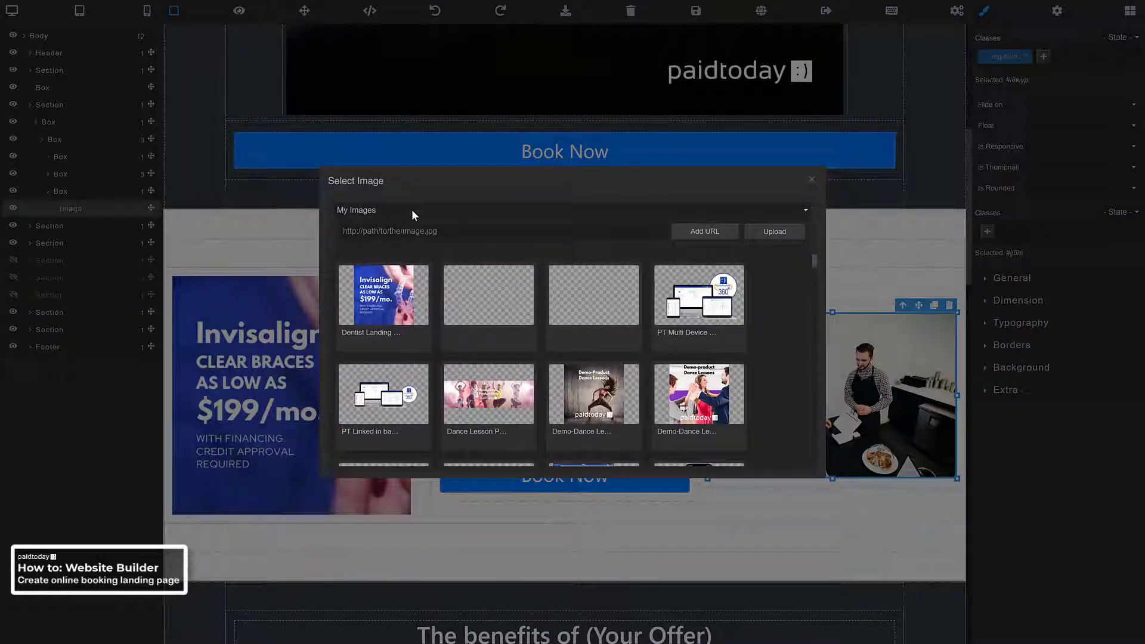
Search Unsplash free images for clear braces and use the white retainer case photo on the right
click(412, 209)
click(411, 233)
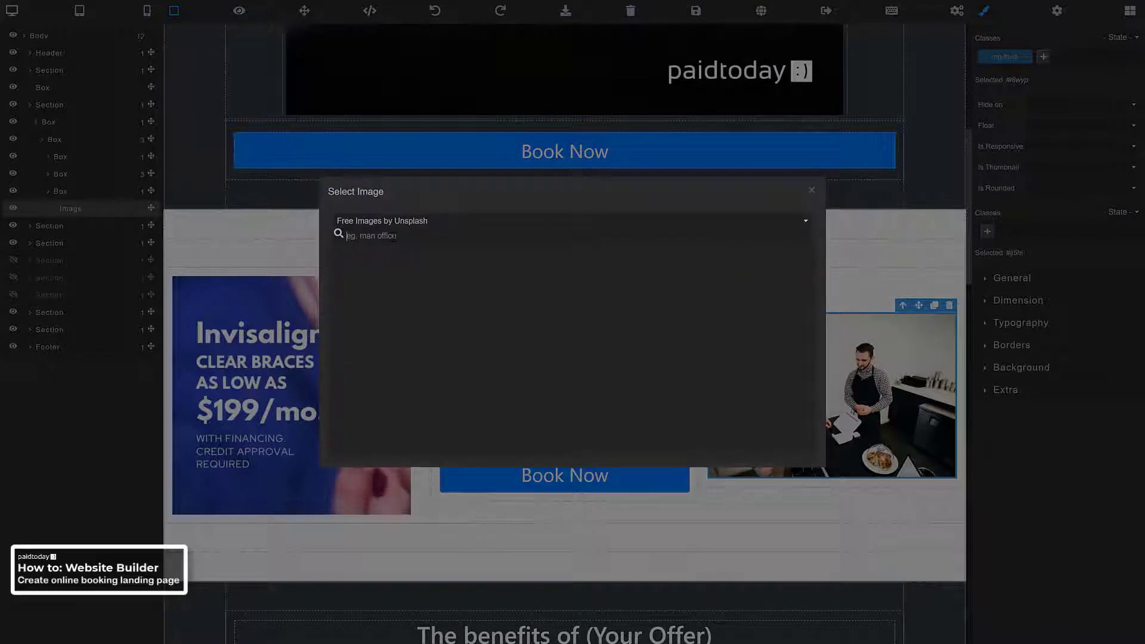
text(clear braces)
key(Return)
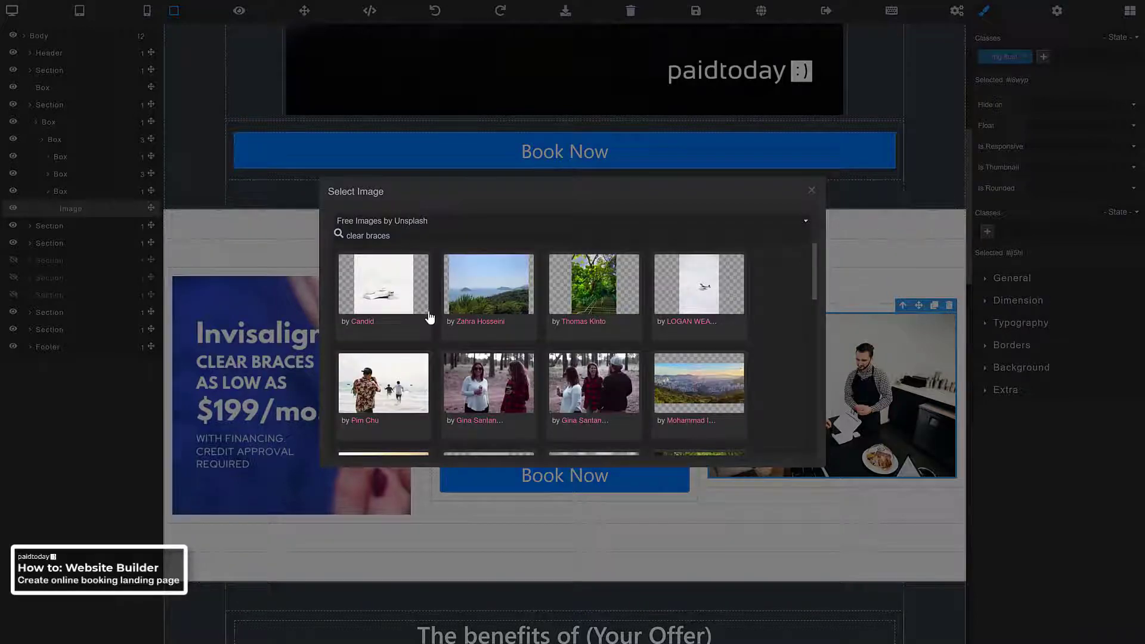
scroll(430, 318, down, 3)
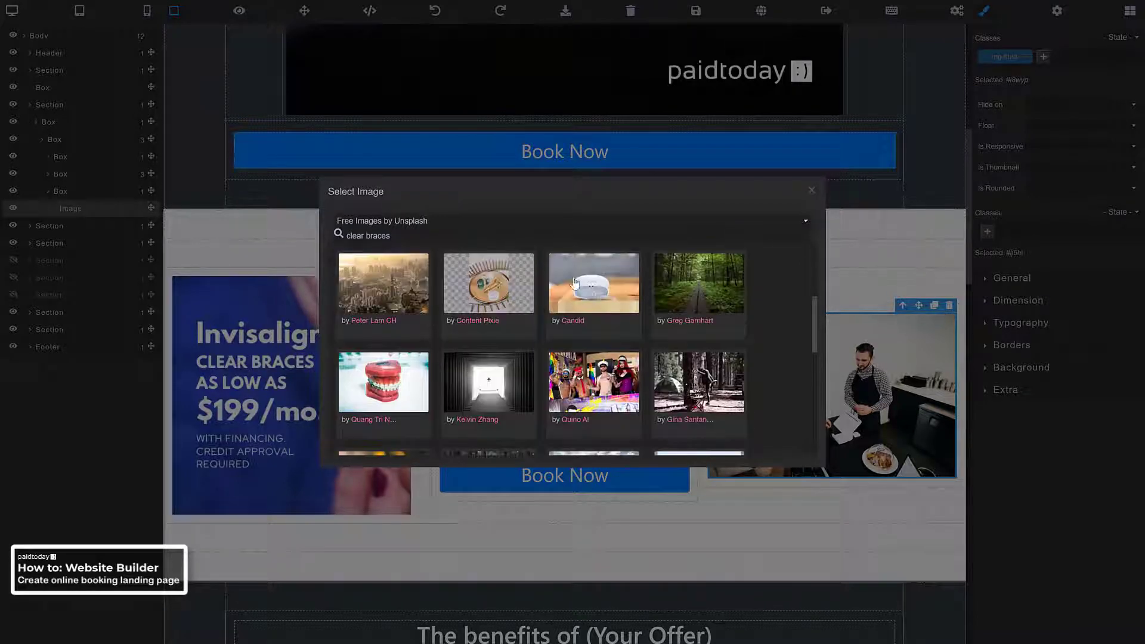
click(590, 291)
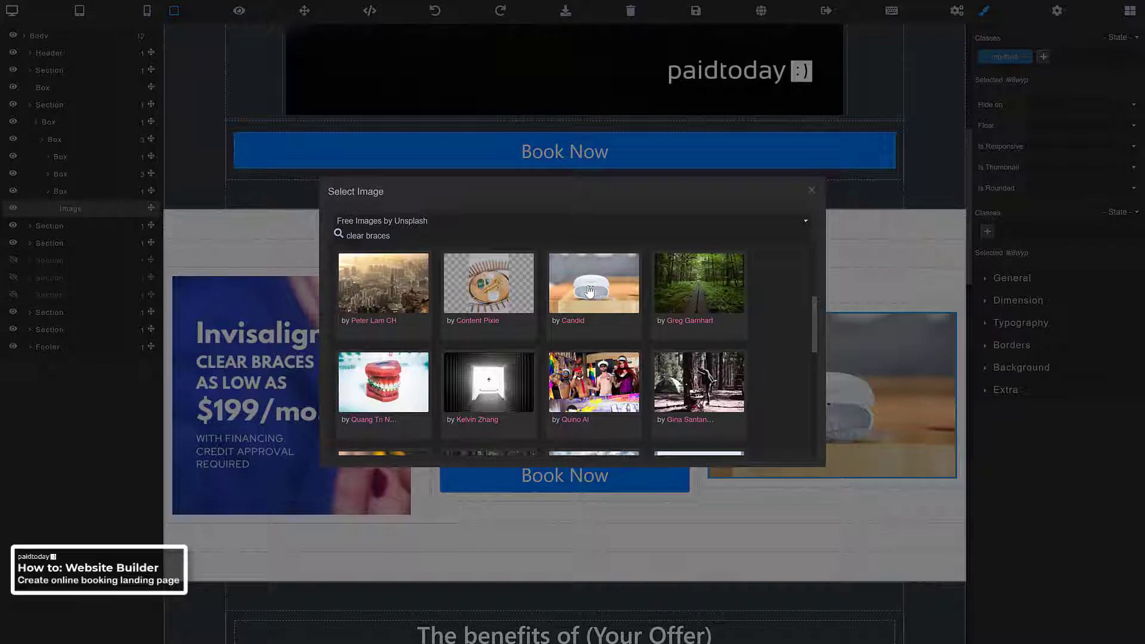
scroll(596, 302, down, 2)
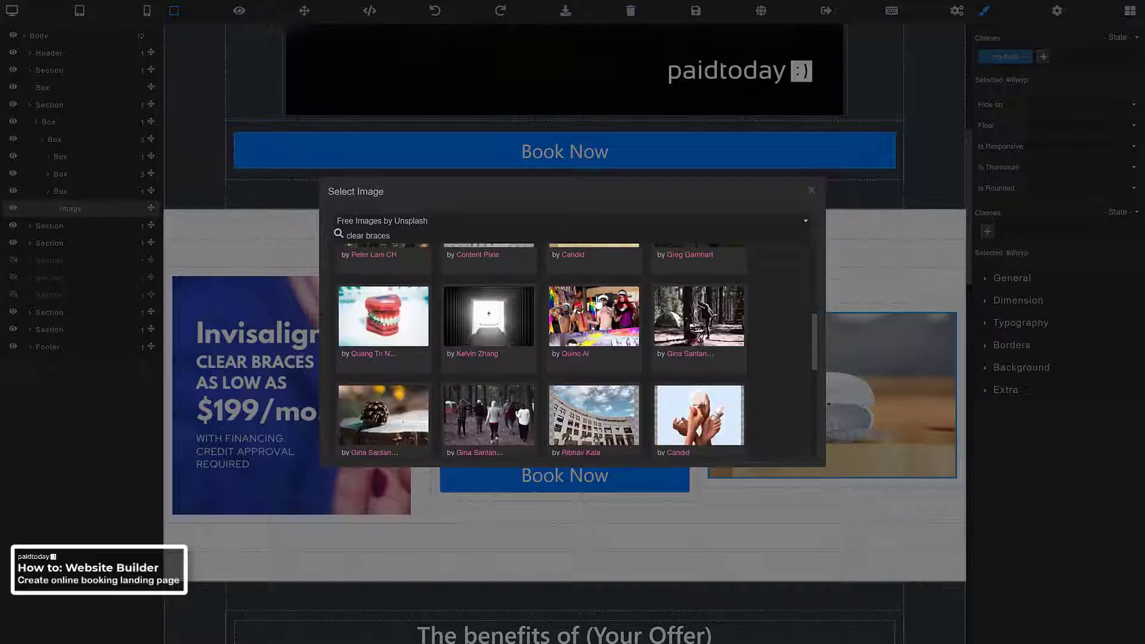
scroll(596, 301, down, 2)
scroll(596, 302, up, 2)
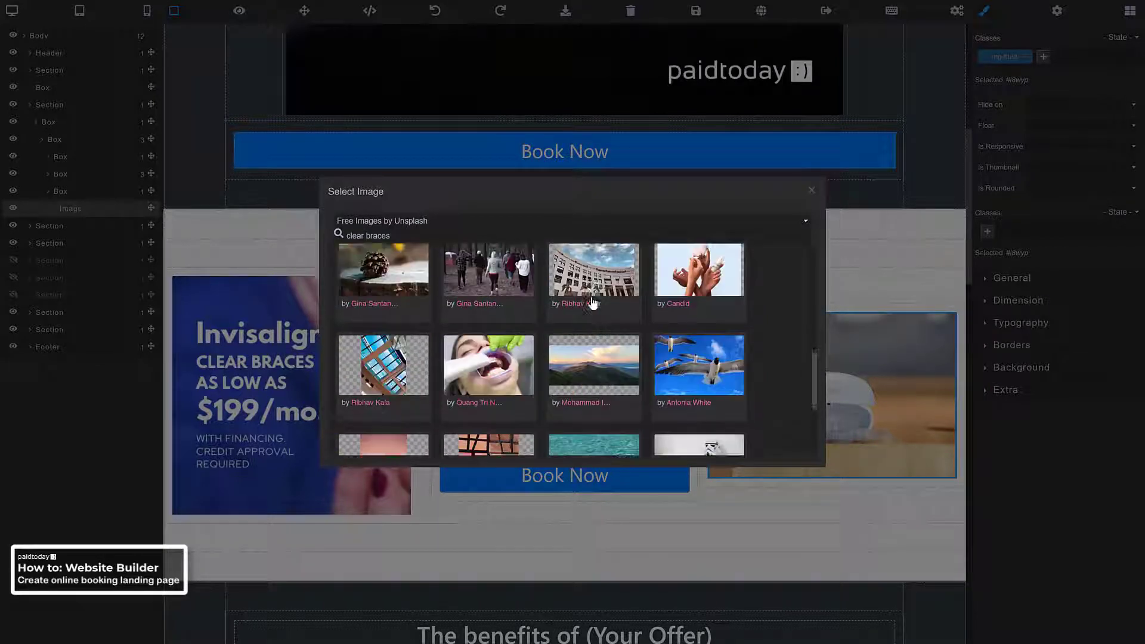
click(891, 368)
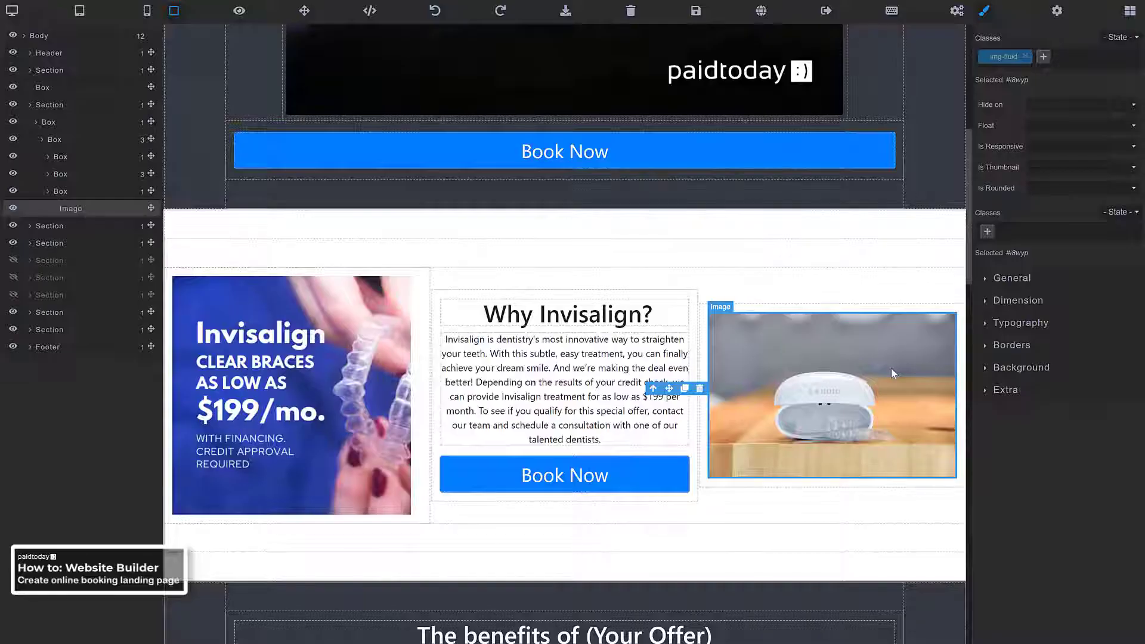
Select The benefits of (Your Offer) heading and enter and leave its text editing
scroll(788, 382, down, 2)
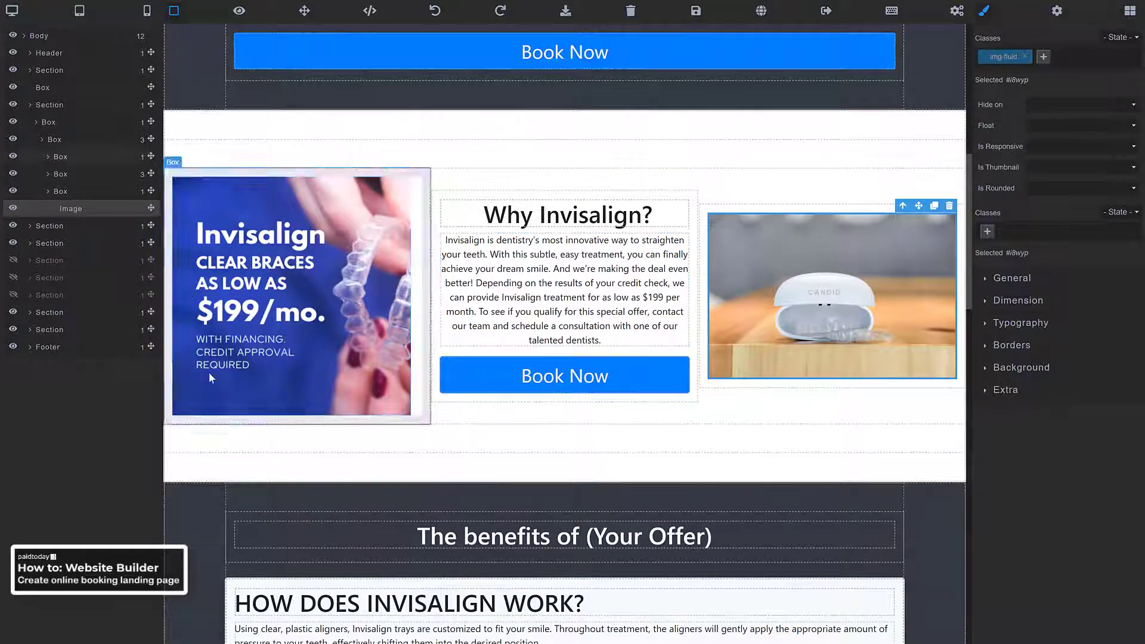
scroll(320, 384, down, 2)
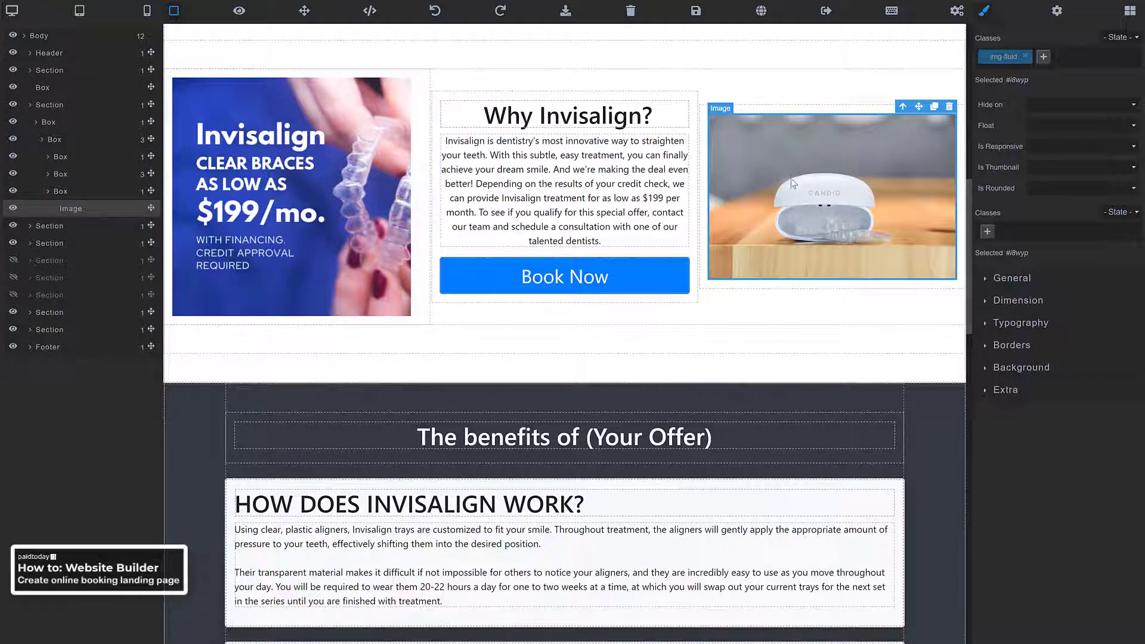
scroll(775, 182, up, 2)
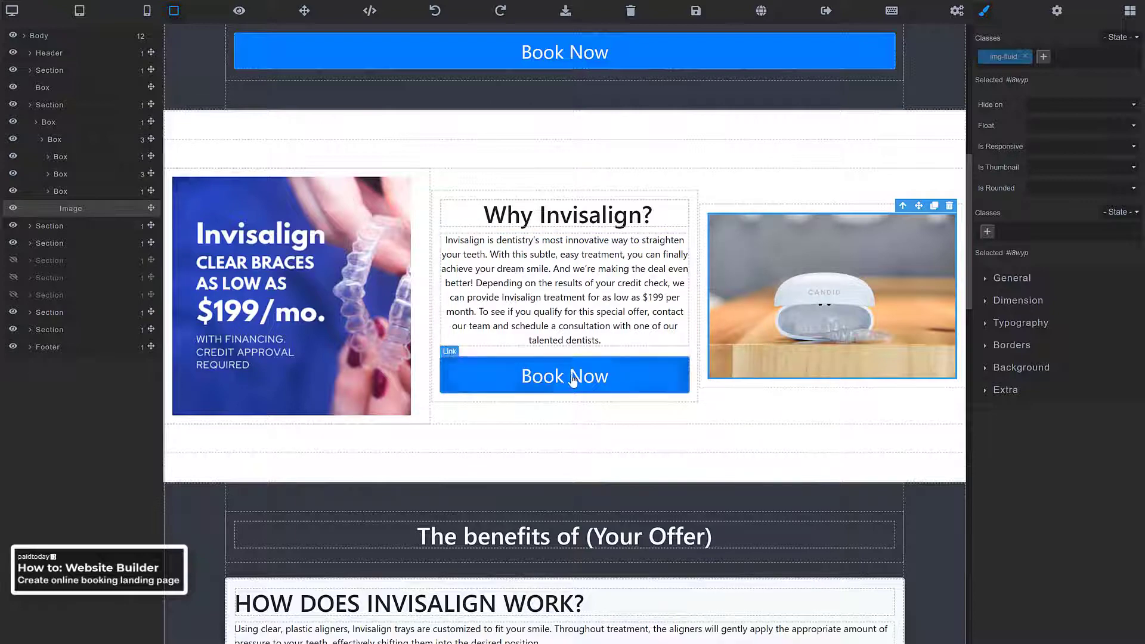
scroll(595, 238, down, 8)
scroll(595, 239, up, 2)
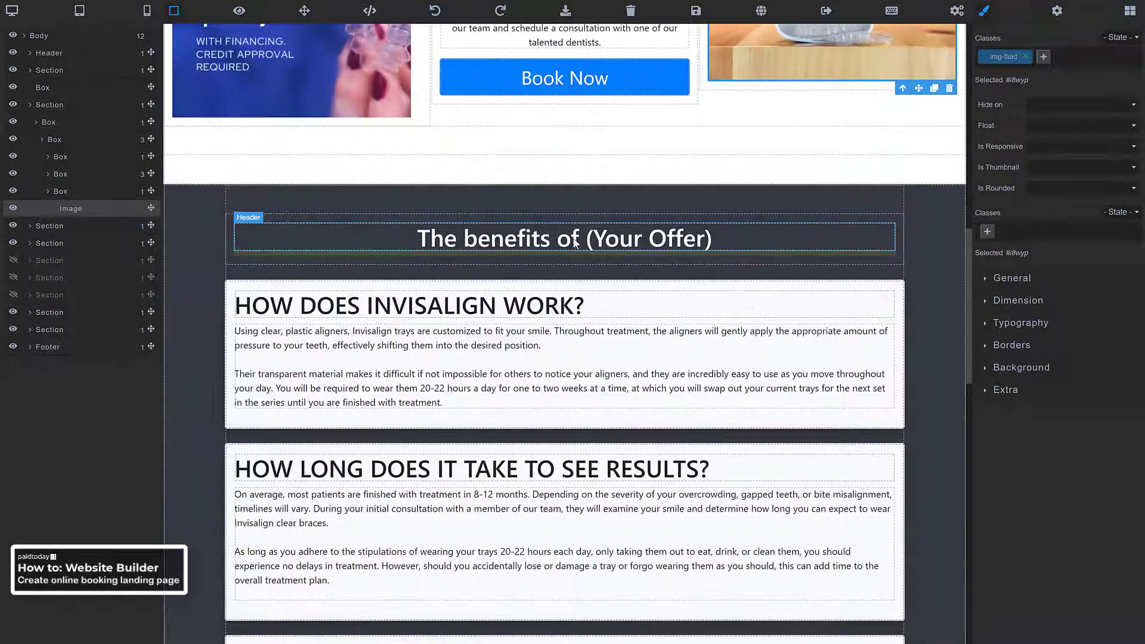
click(575, 245)
double_click(521, 239)
triple_click(520, 239)
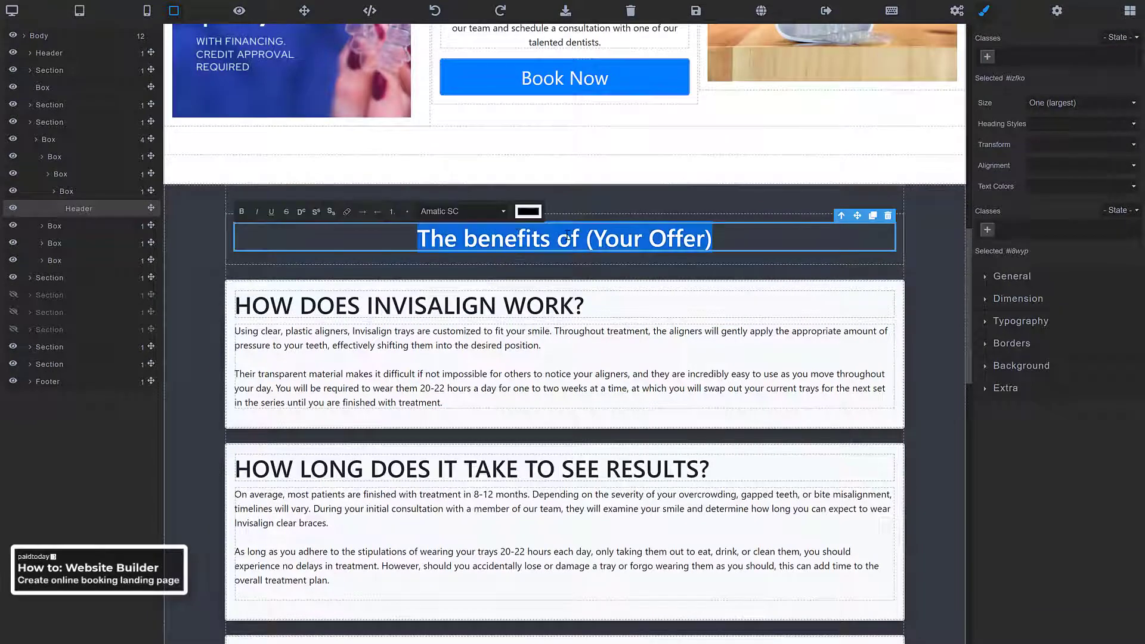
click(706, 239)
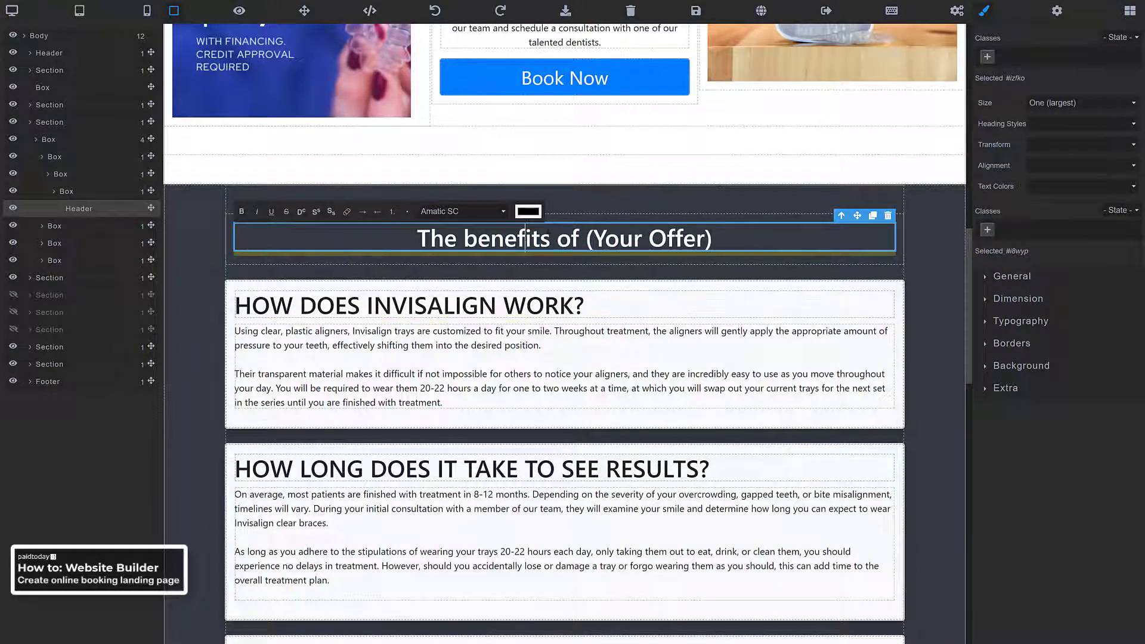
click(571, 244)
triple_click(572, 245)
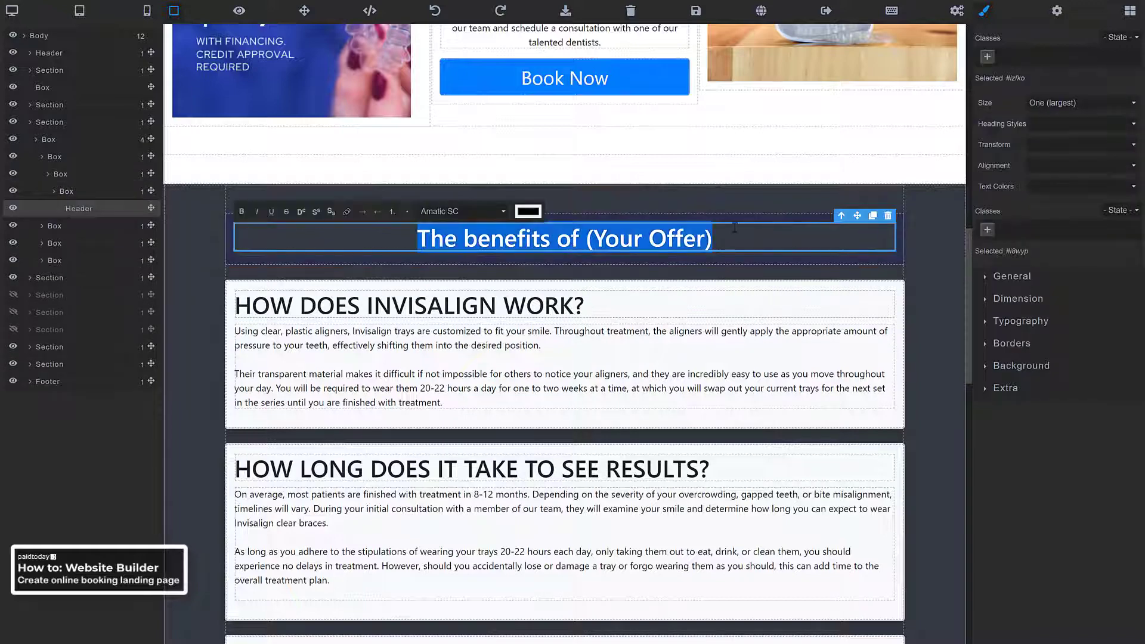
Delete The benefits of (Your Offer) heading and the empty box it leaves behind
click(772, 217)
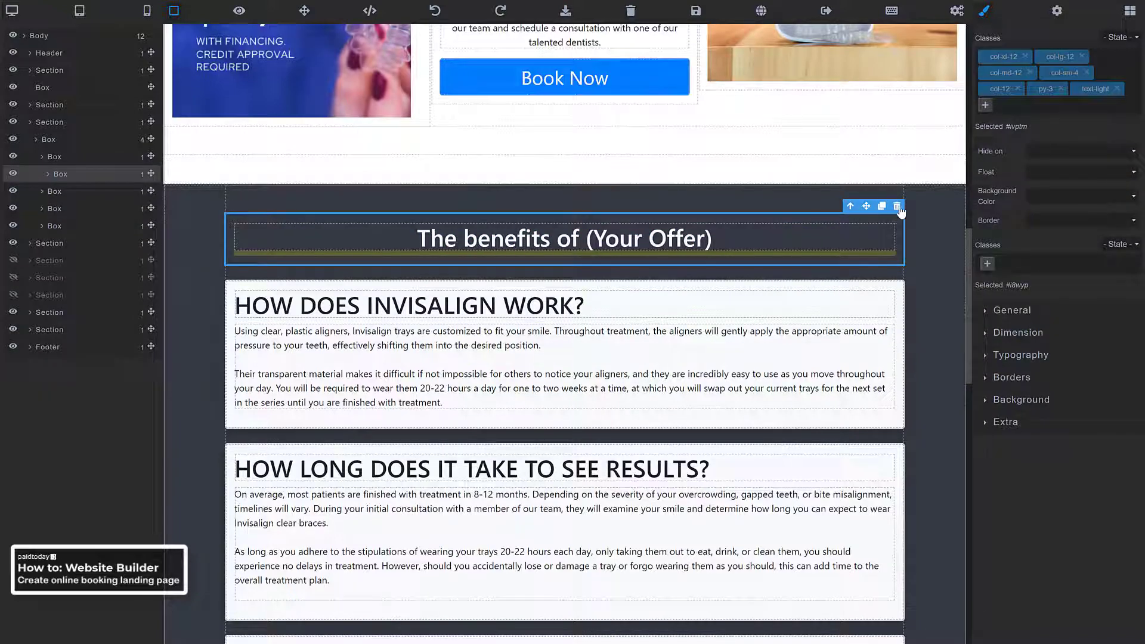
click(844, 231)
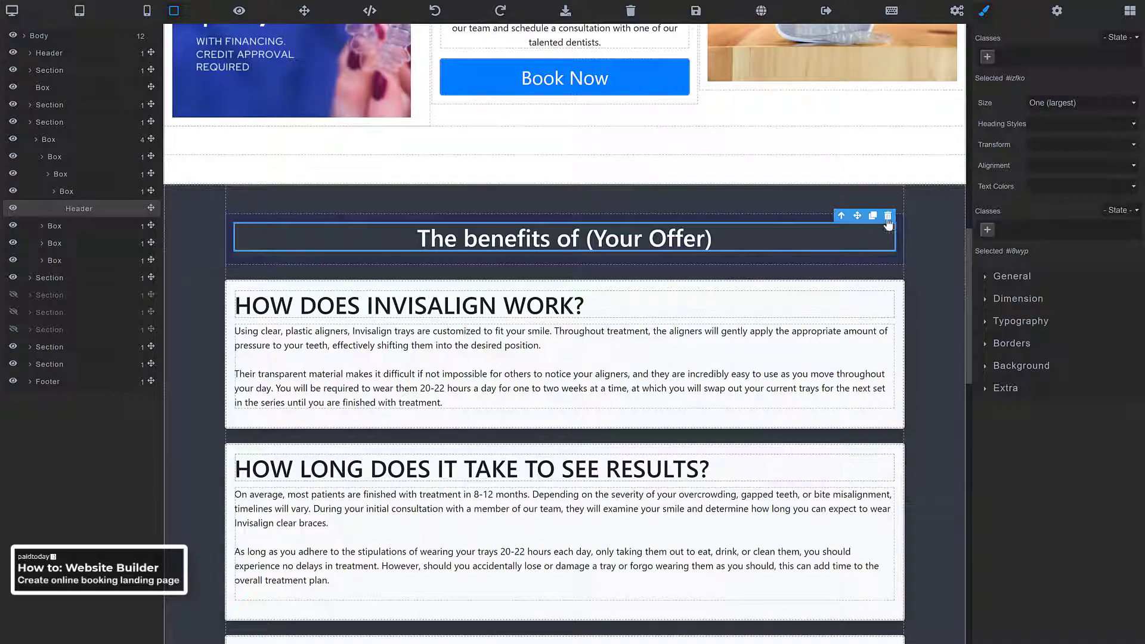
click(888, 218)
click(560, 222)
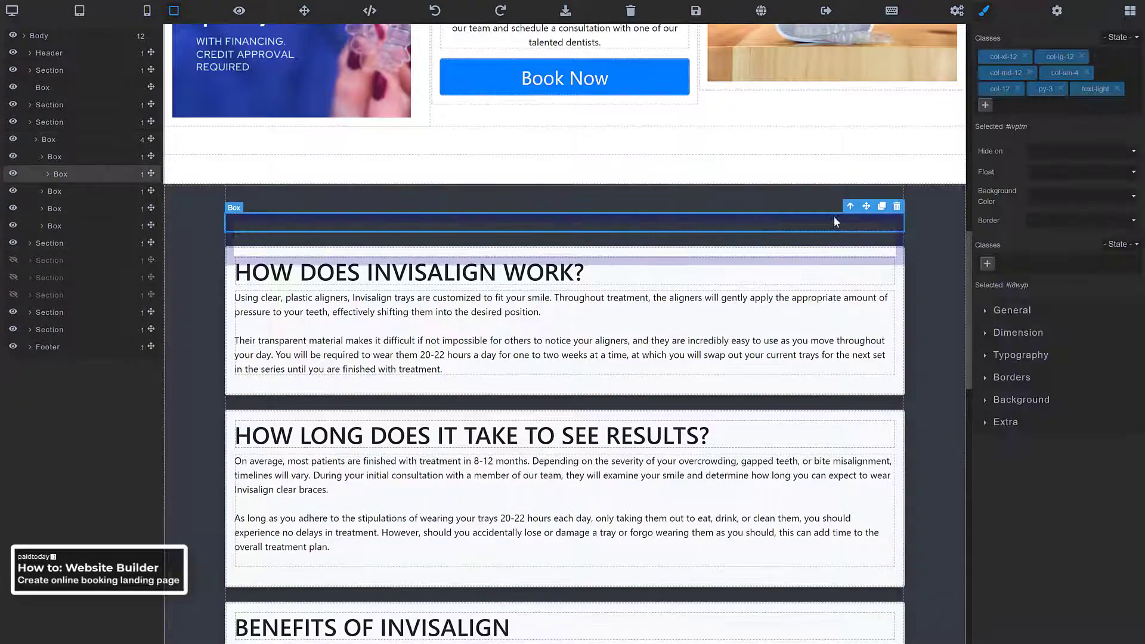
click(897, 207)
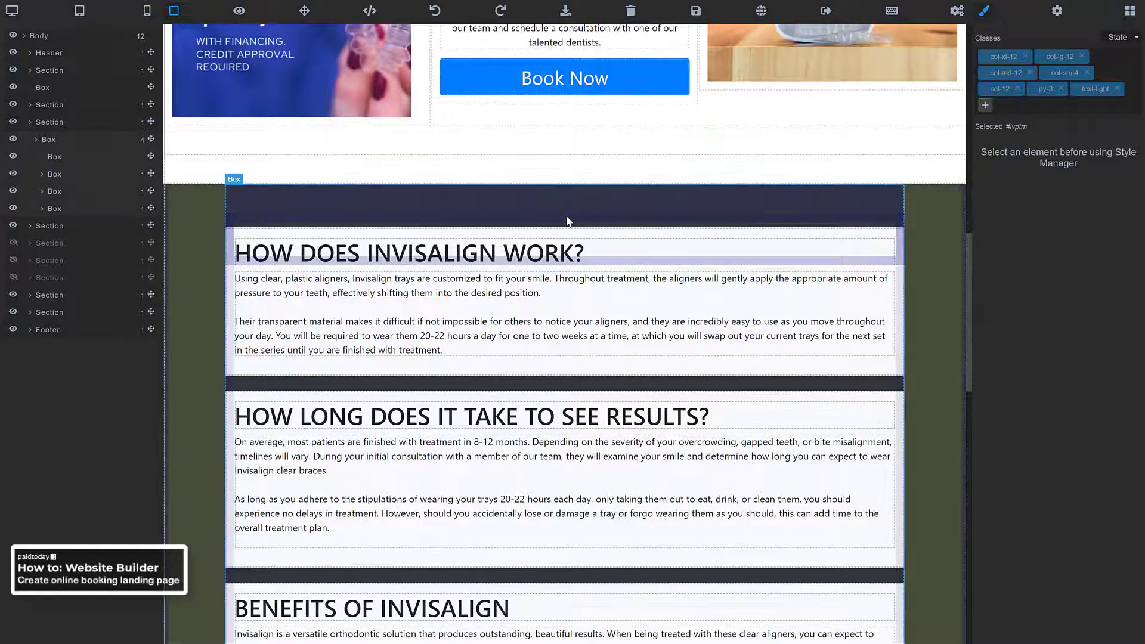
scroll(506, 245, up, 5)
scroll(505, 245, up, 5)
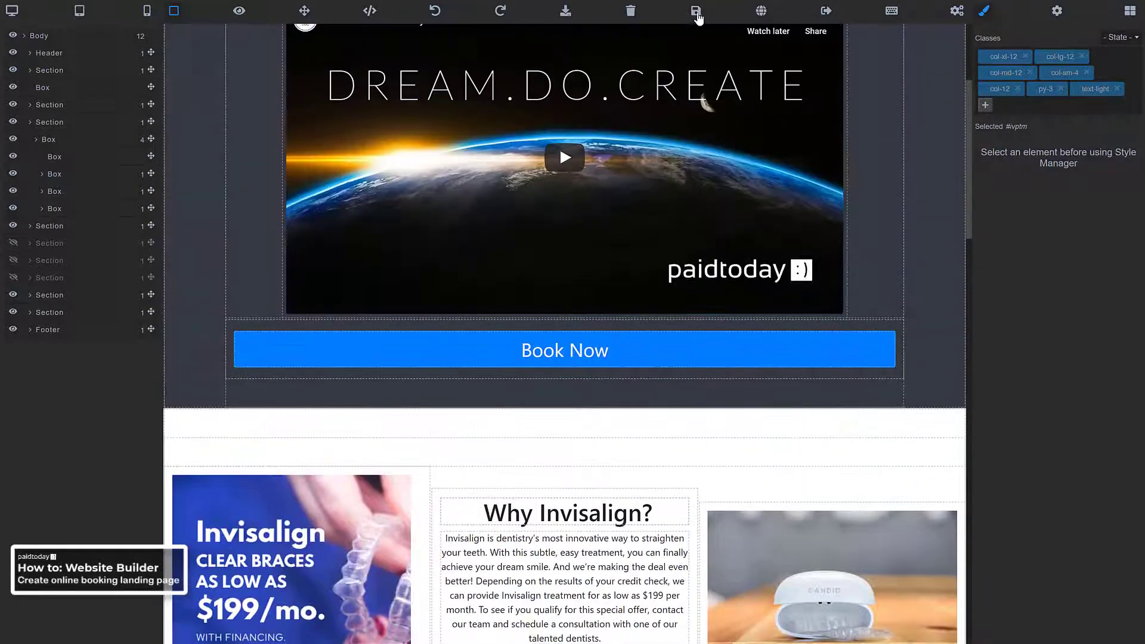
Save the page, view the live version, and test that Book Now jumps to booking
click(695, 13)
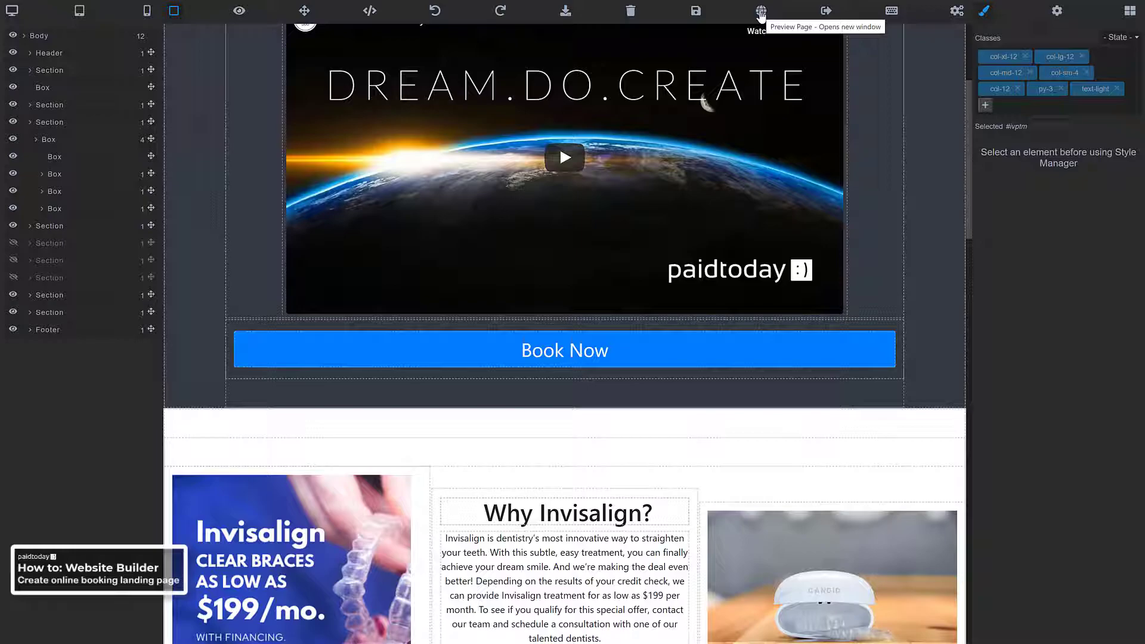
click(762, 13)
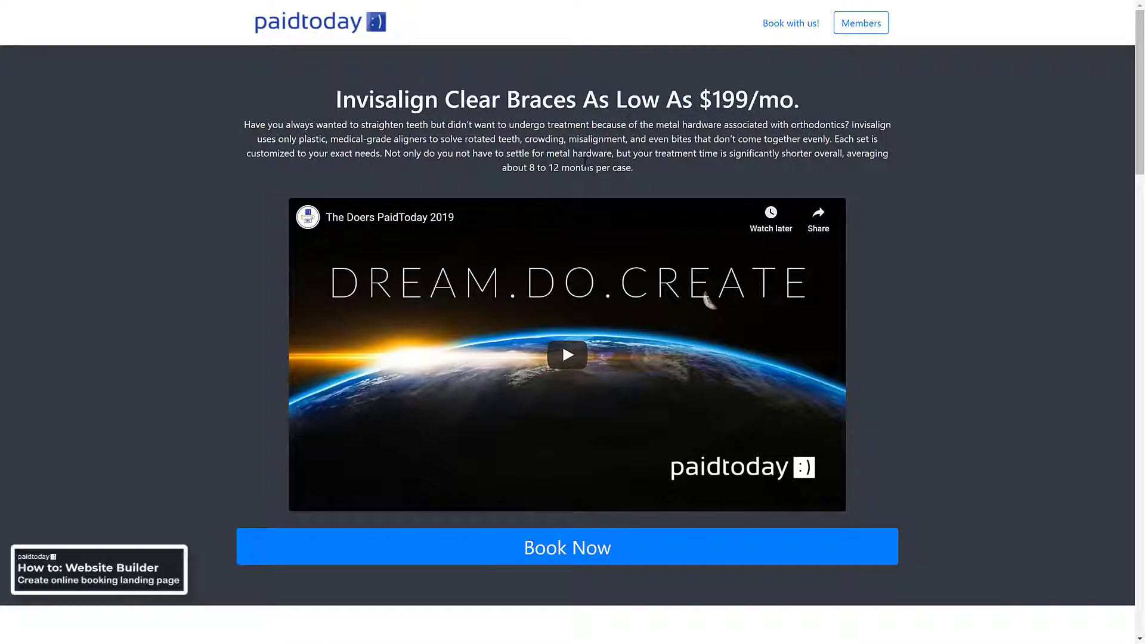
scroll(584, 162, down, 5)
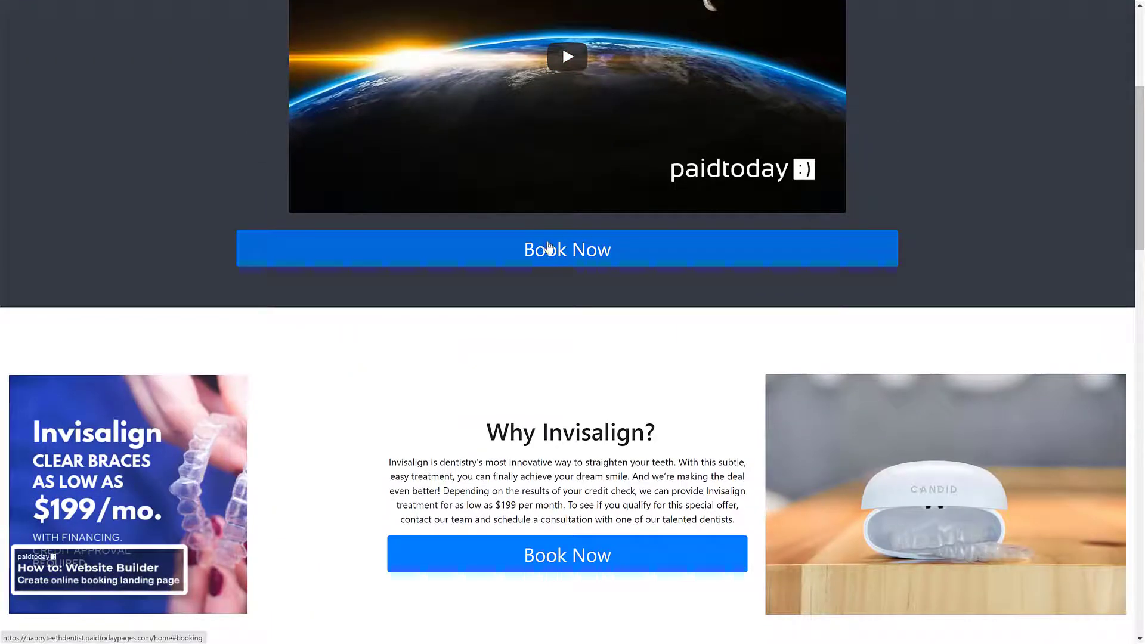
click(548, 250)
Scroll back up through the live page to review its content
scroll(537, 245, up, 2)
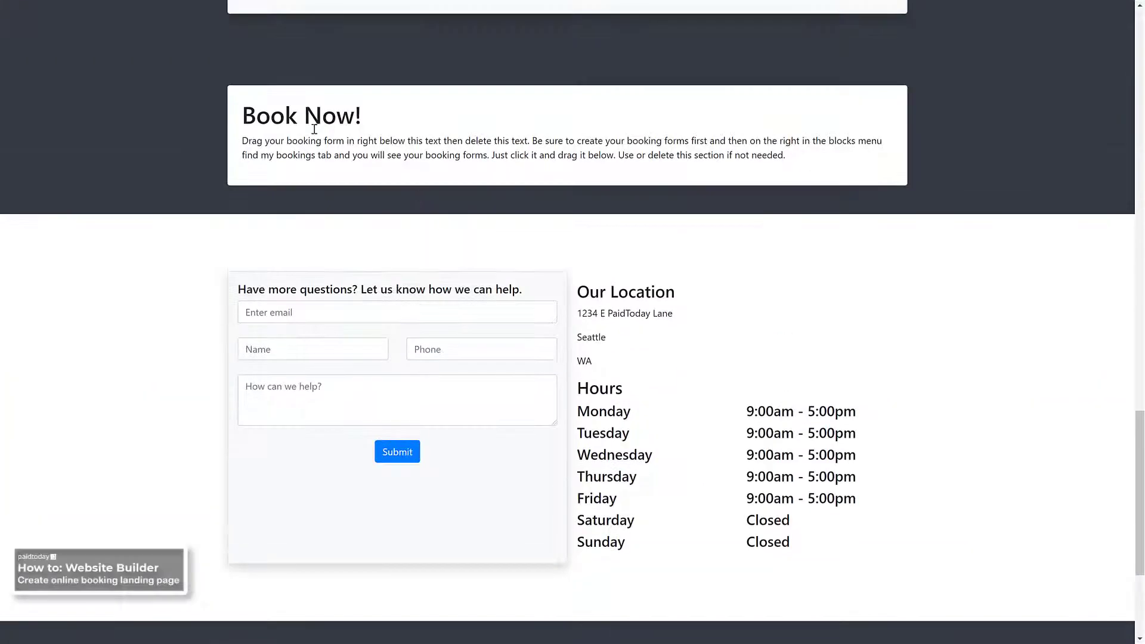
scroll(365, 140, up, 2)
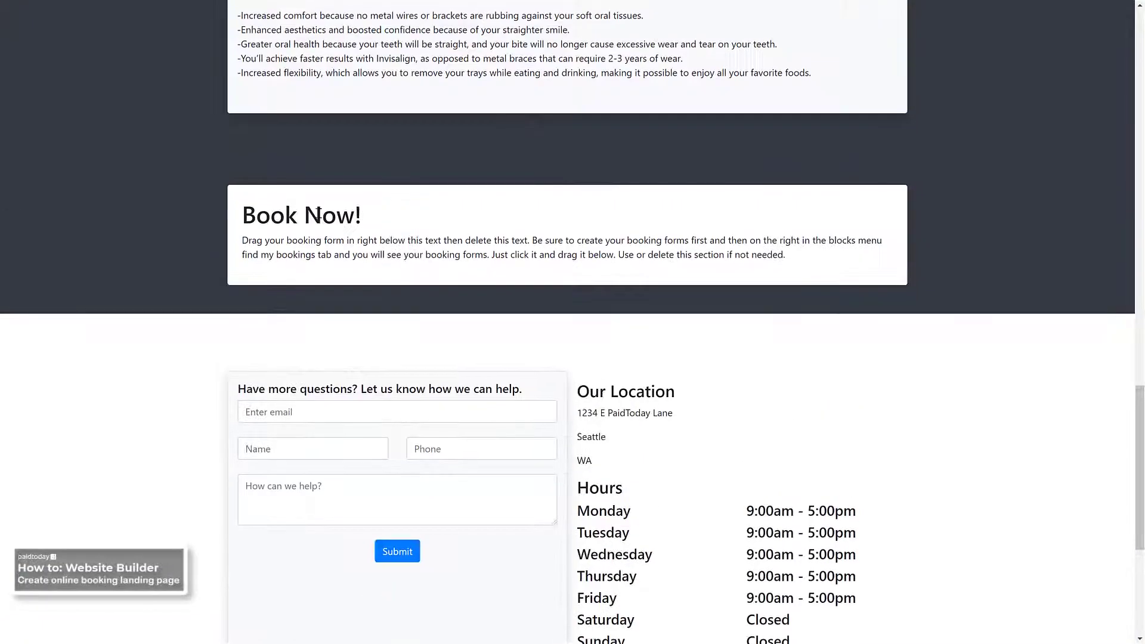
scroll(322, 262, up, 10)
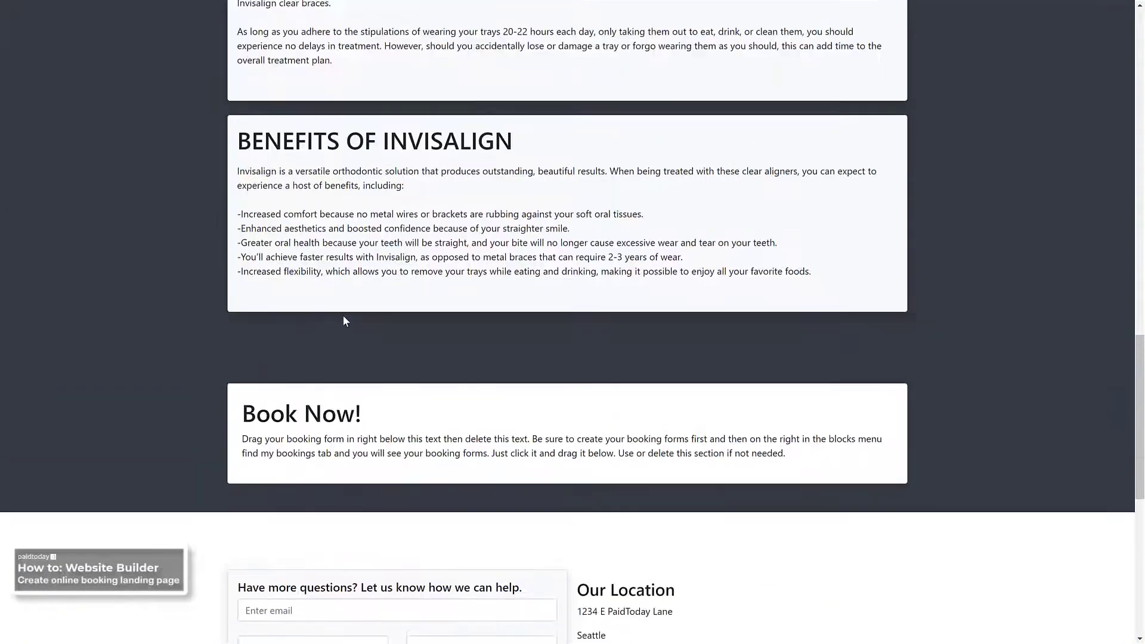
scroll(422, 318, up, 8)
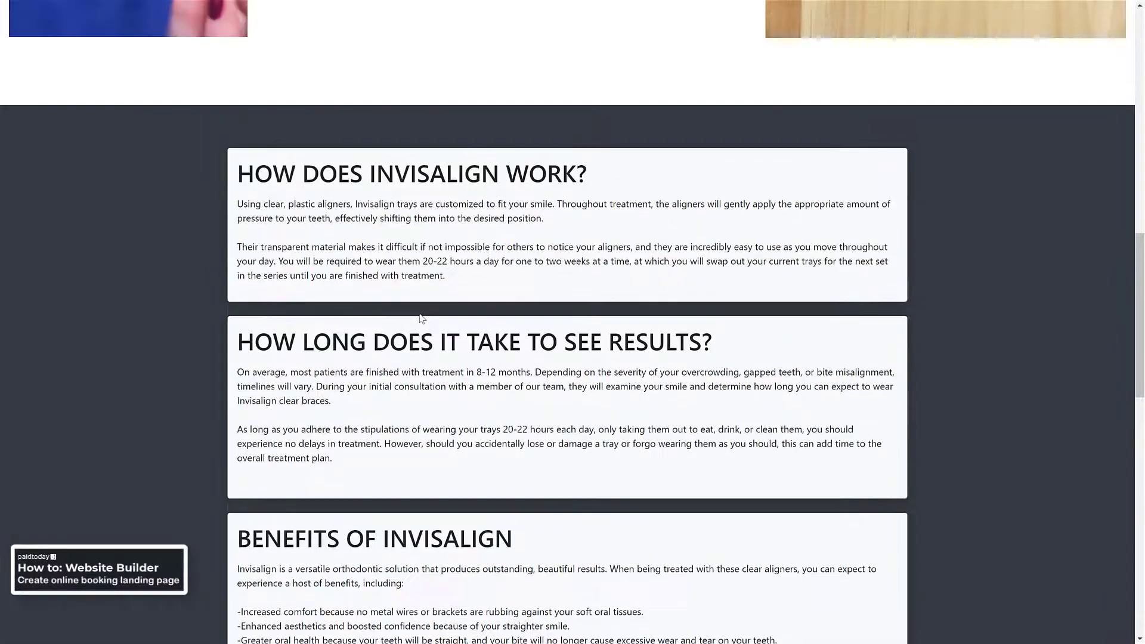
scroll(421, 318, up, 10)
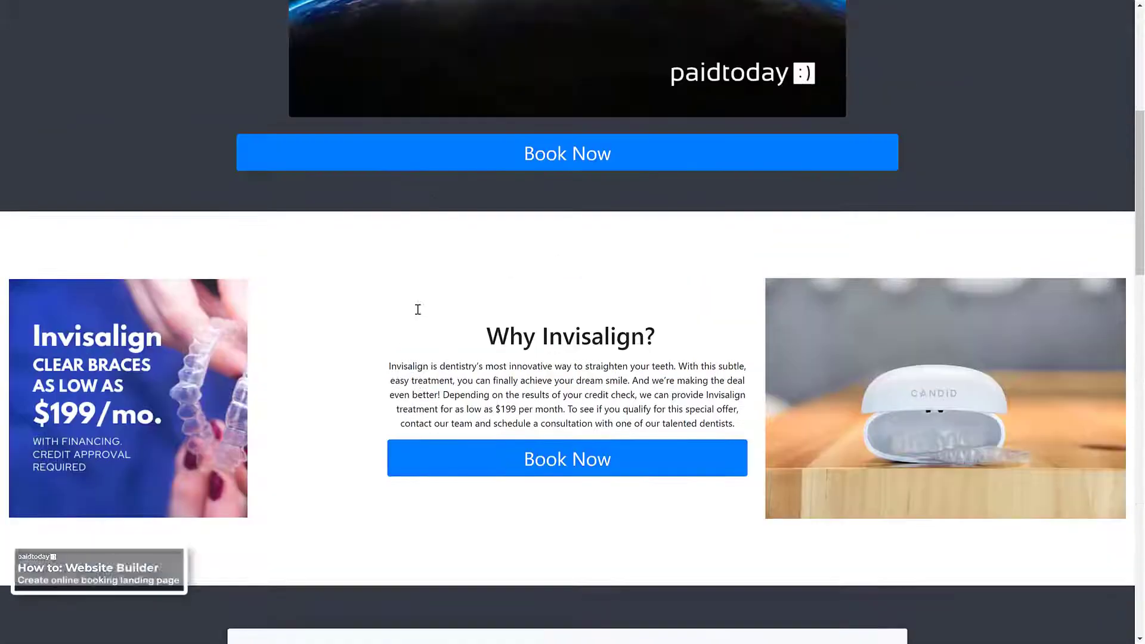
scroll(408, 395, down, 8)
scroll(409, 395, up, 6)
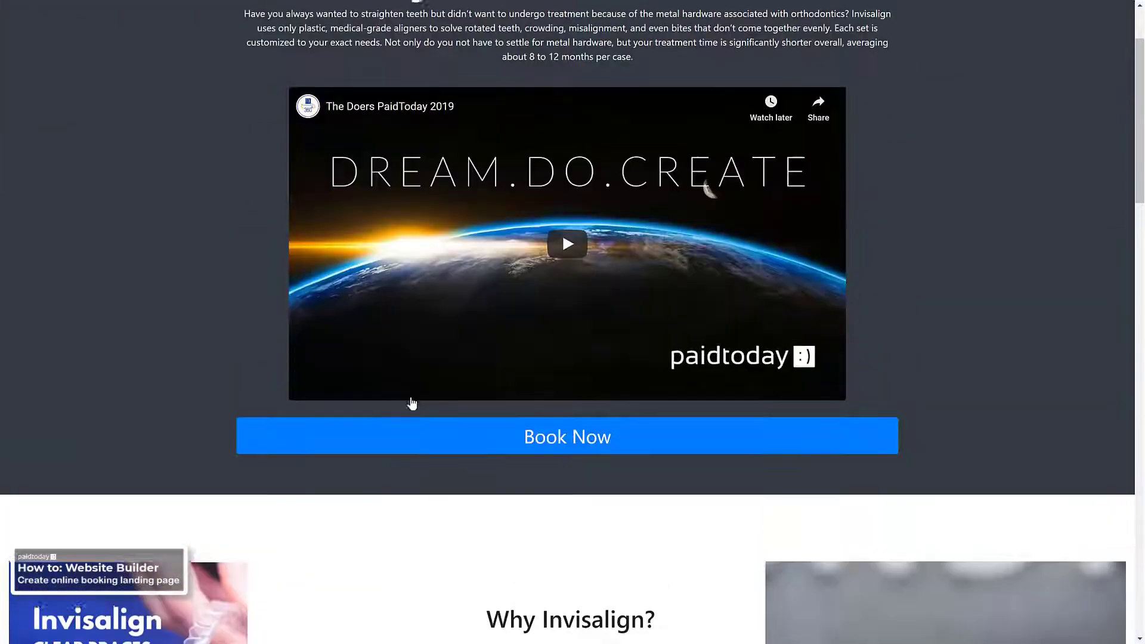
scroll(409, 401, down, 8)
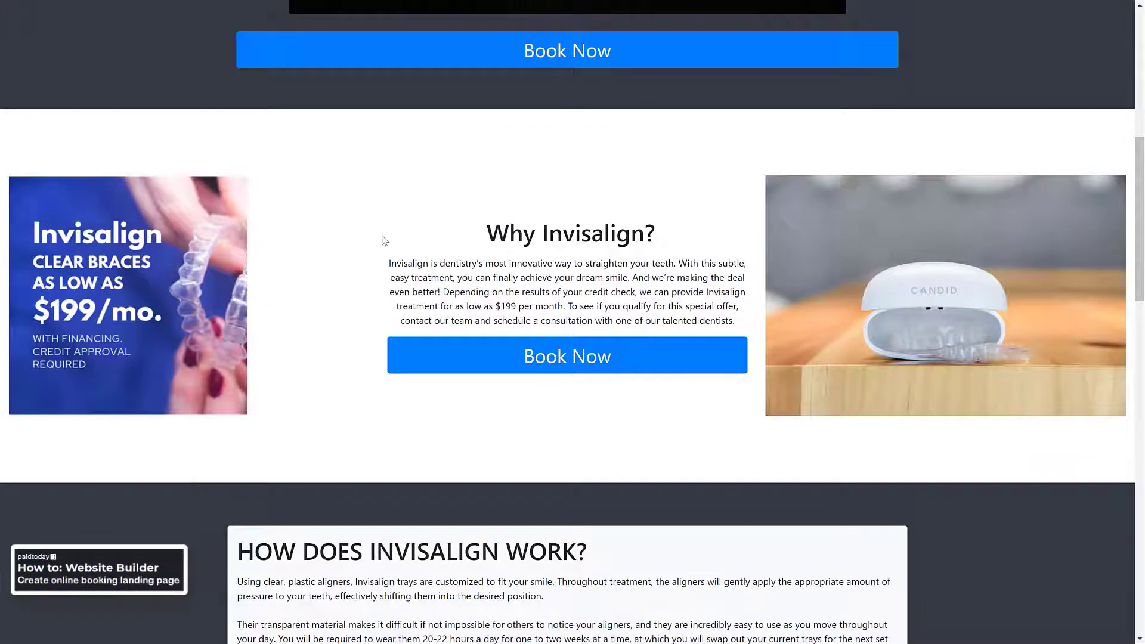
scroll(385, 240, up, 6)
scroll(358, 226, up, 4)
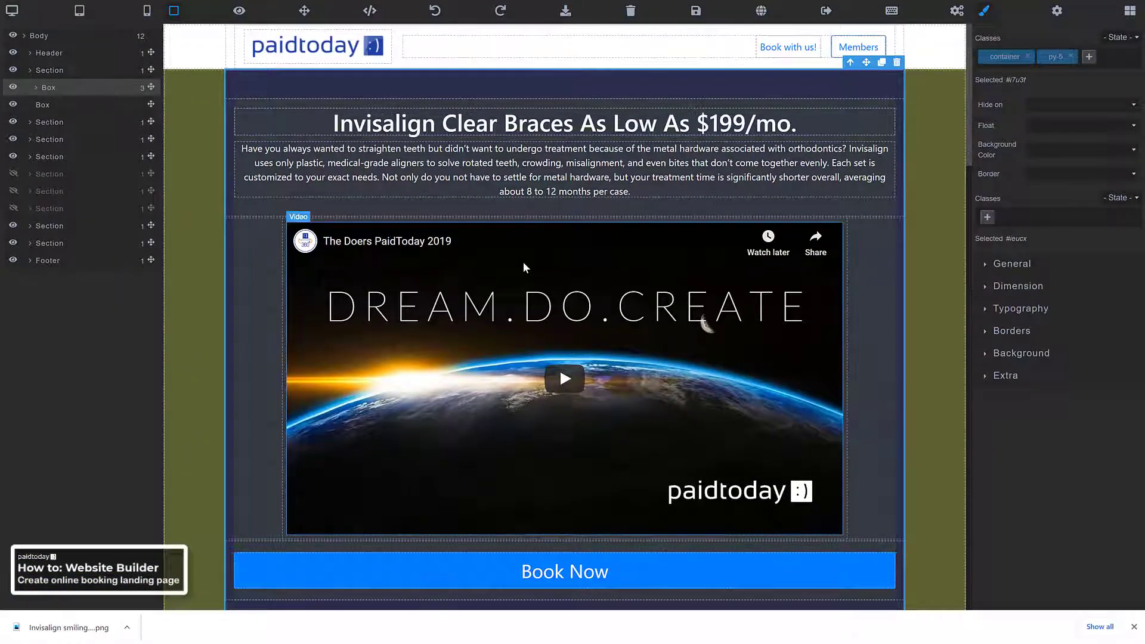
Swap the right Why Invisalign image for the photo of a smiling woman holding an aligner
scroll(523, 262, down, 5)
scroll(533, 258, down, 3)
click(778, 317)
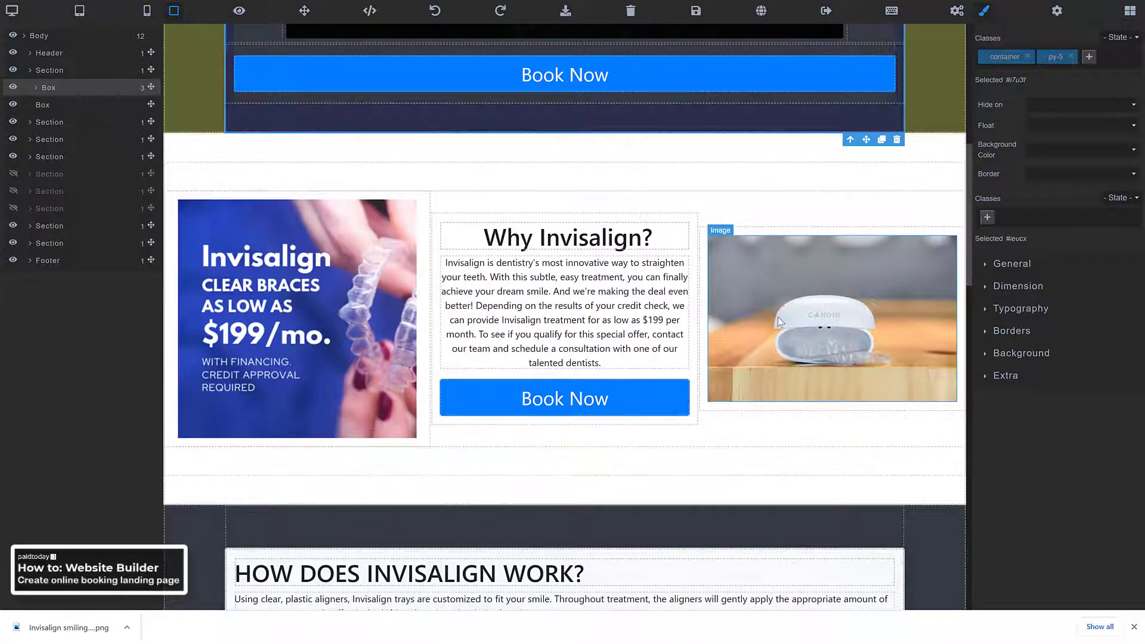
double_click(779, 318)
click(397, 286)
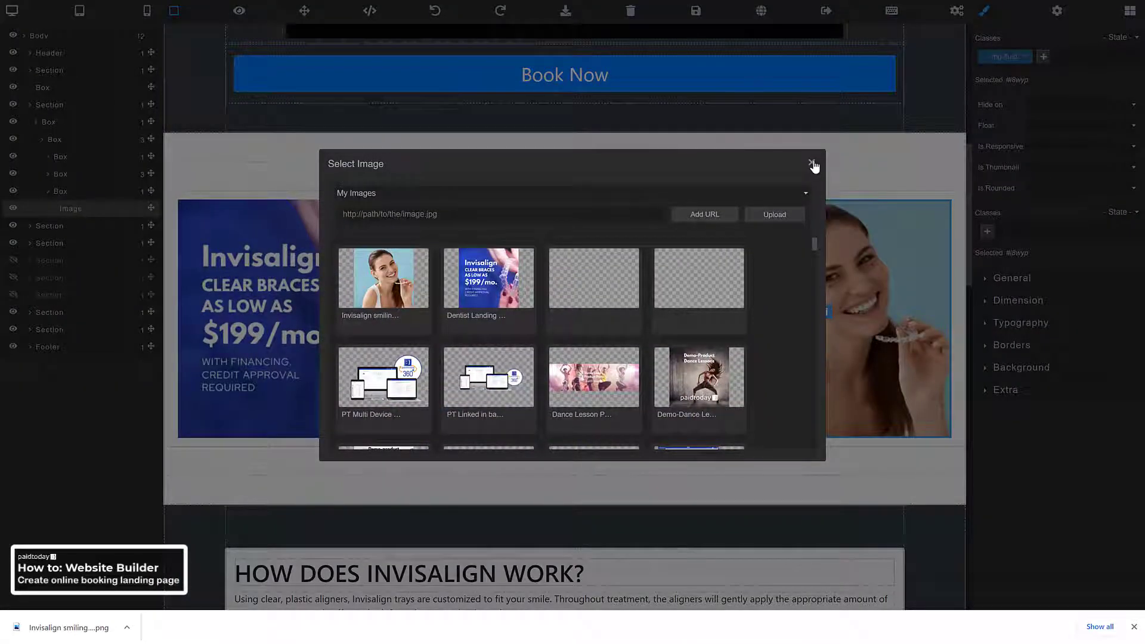
double_click(426, 272)
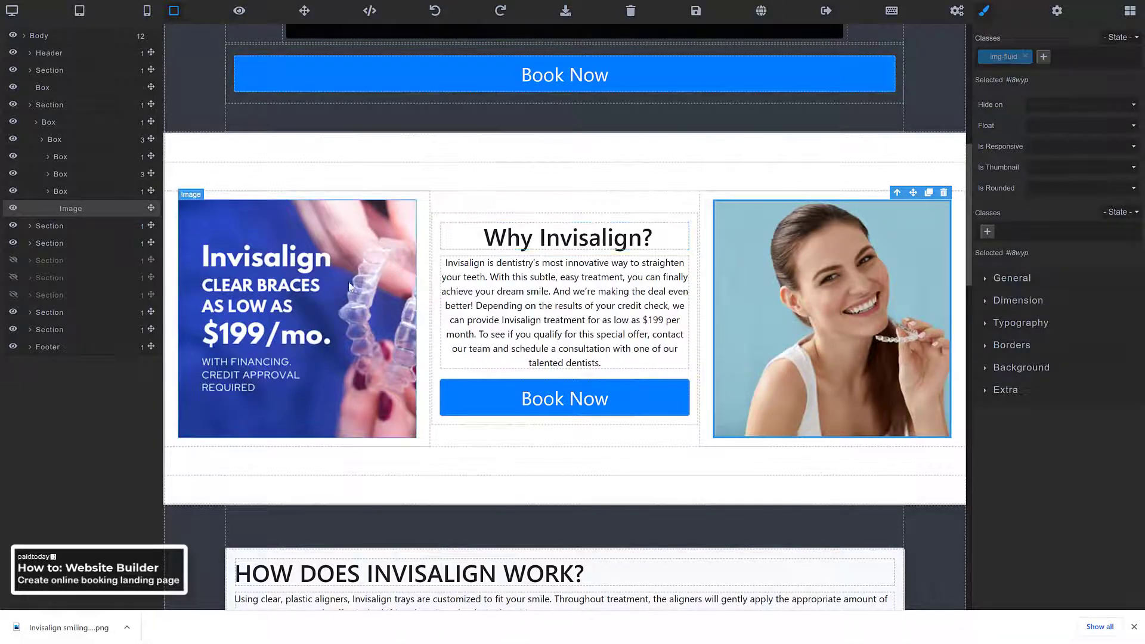
scroll(533, 379, down, 2)
scroll(532, 380, up, 10)
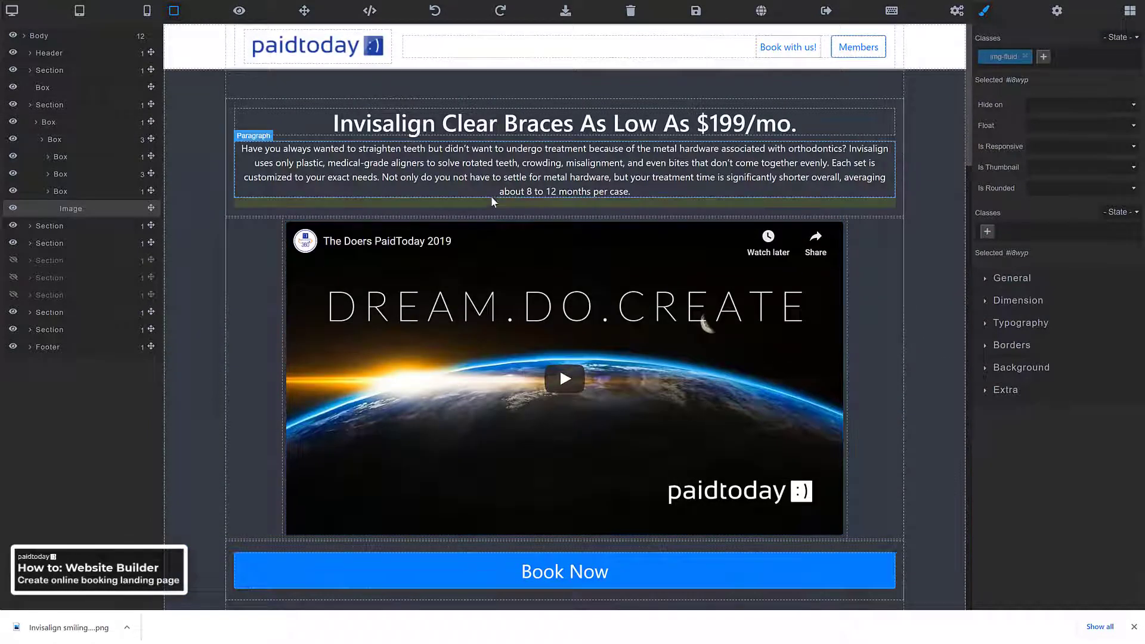
scroll(488, 188, down, 6)
scroll(484, 192, up, 6)
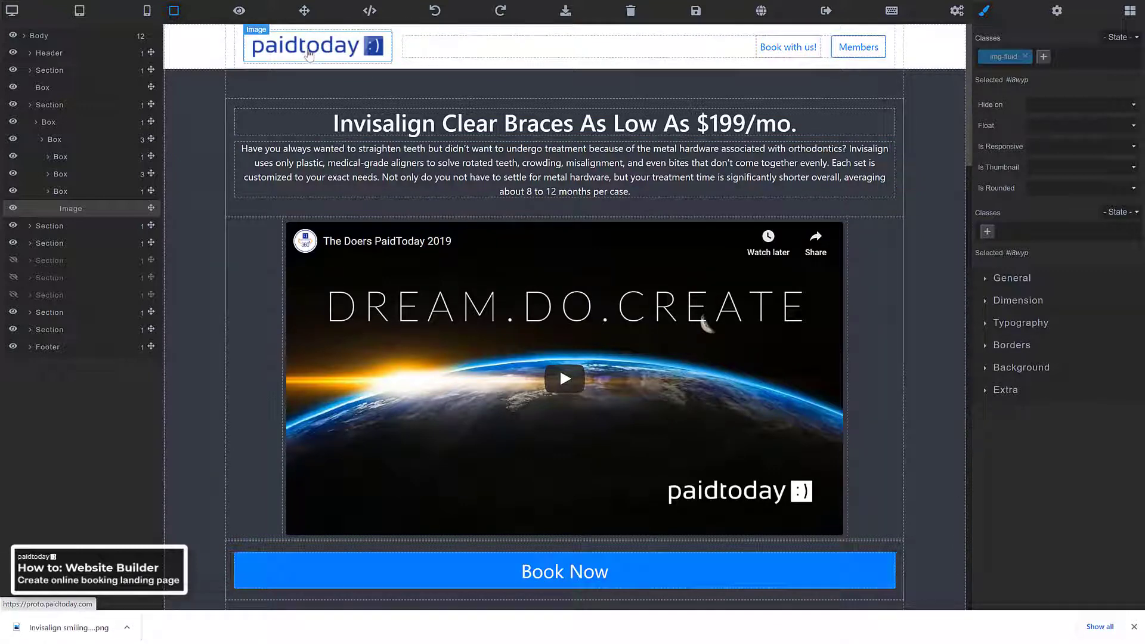
Upload Happy Teeth Dentist Logo Test 3.png and set it as the header logo
double_click(283, 54)
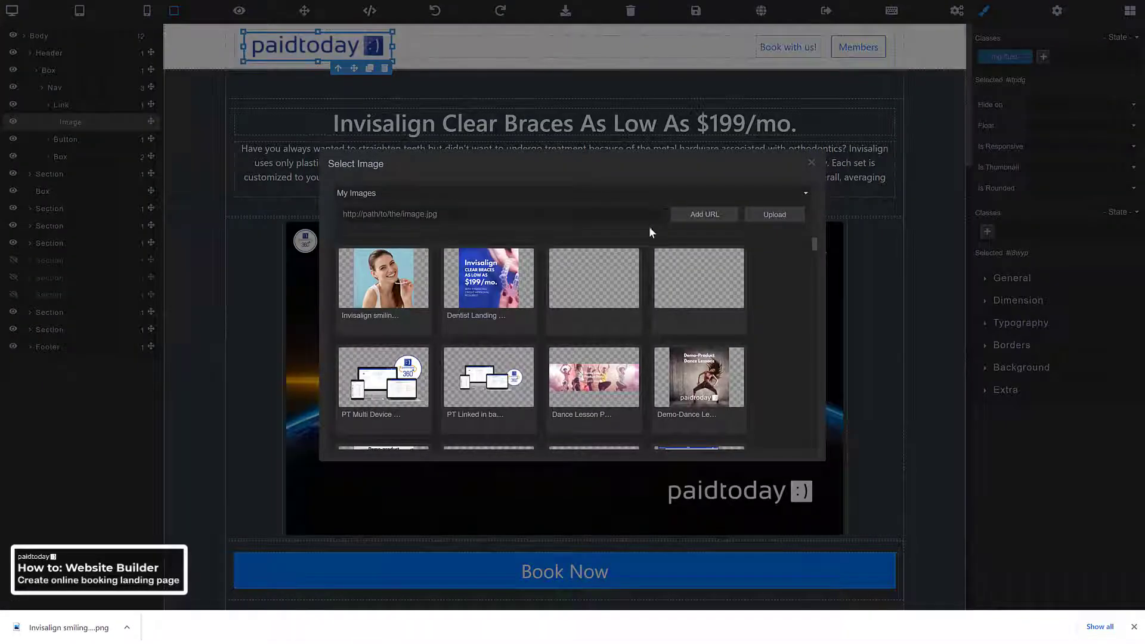
scroll(644, 261, down, 2)
scroll(643, 260, up, 2)
click(783, 216)
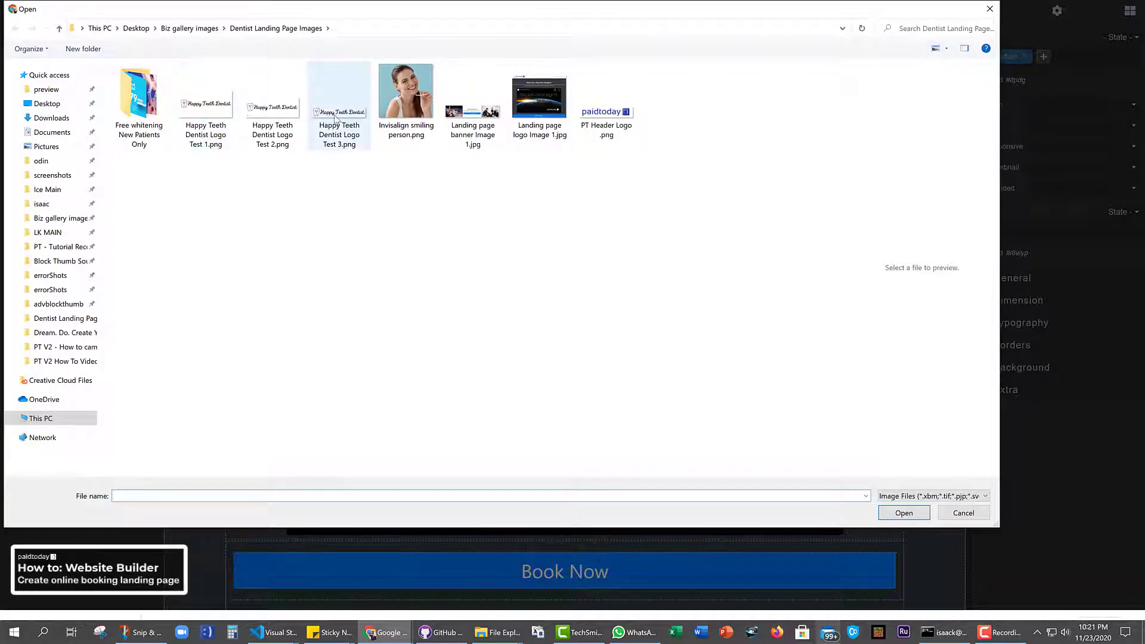
click(336, 118)
double_click(338, 118)
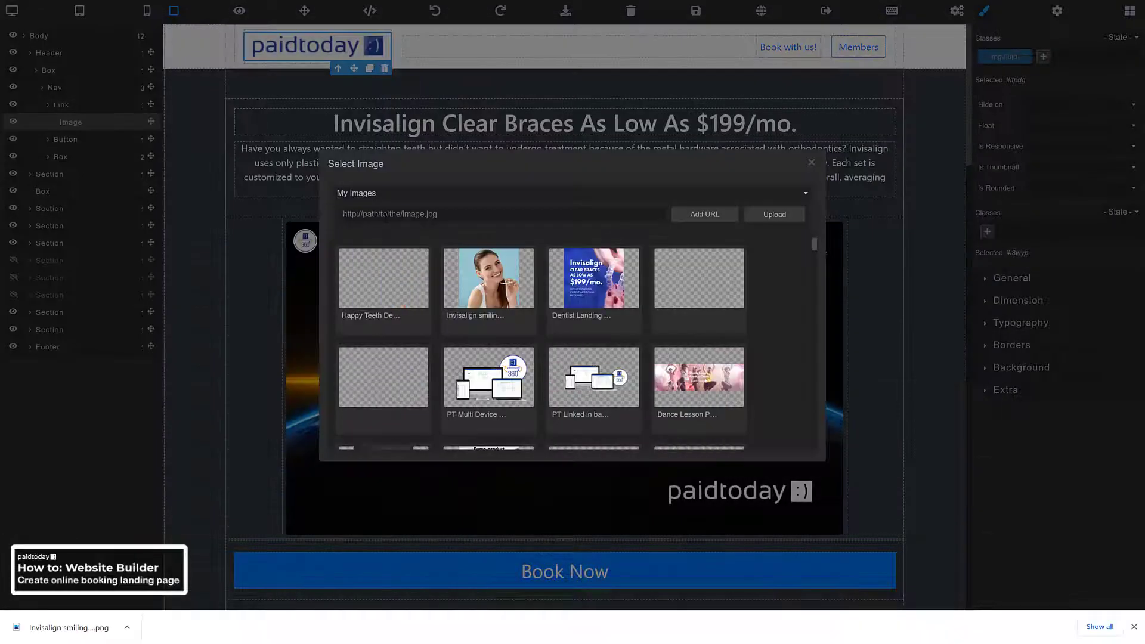
click(383, 285)
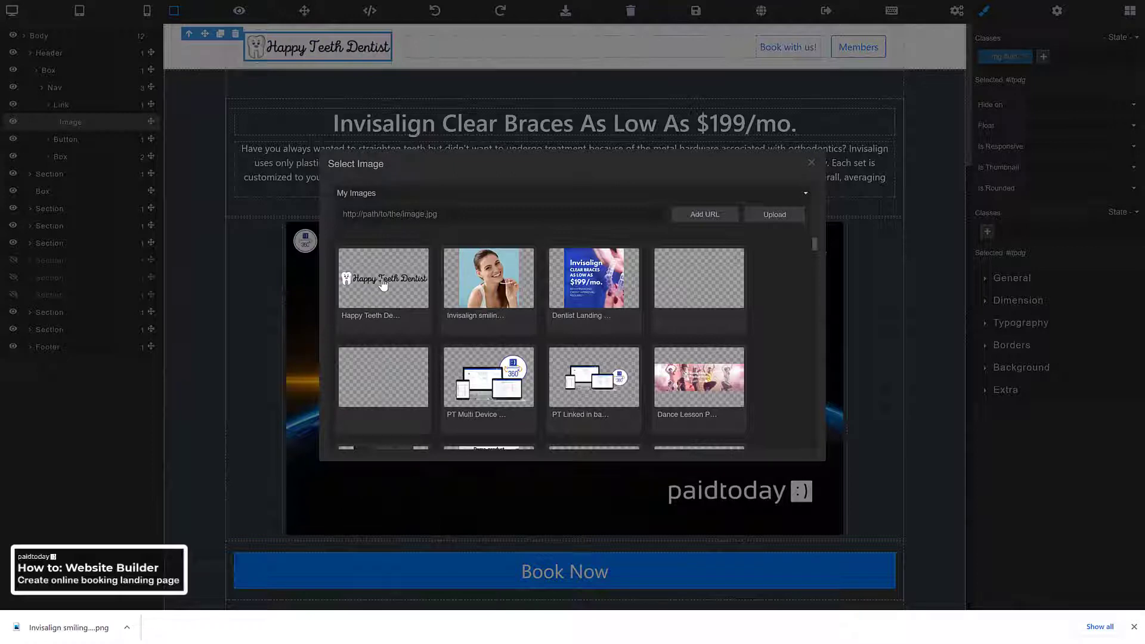
double_click(371, 283)
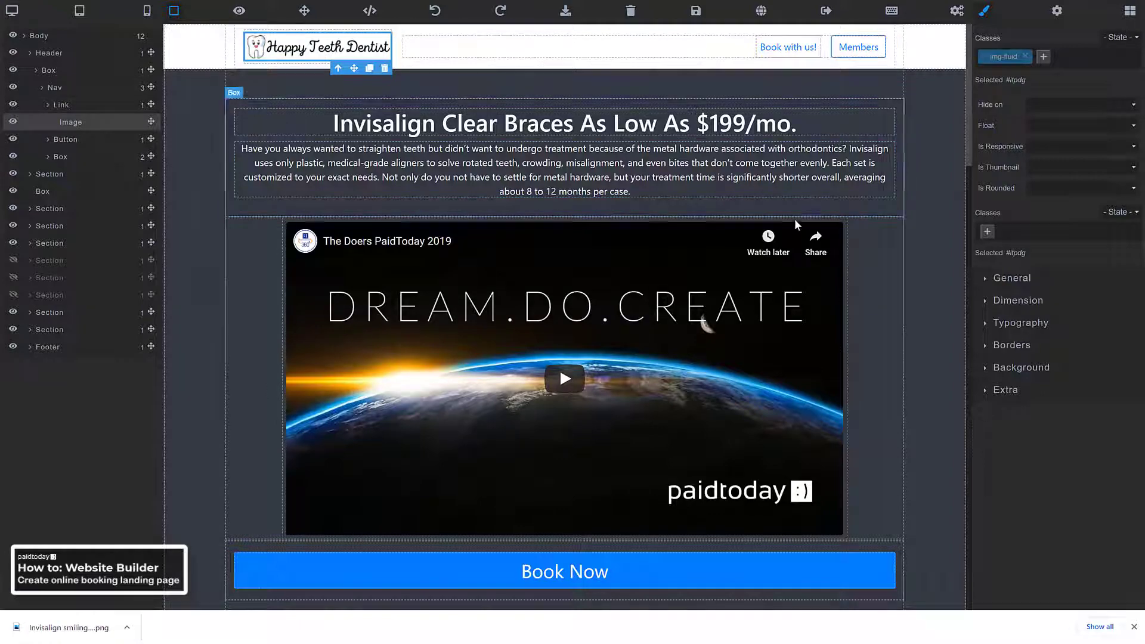
scroll(715, 347, down, 1)
scroll(716, 347, down, 10)
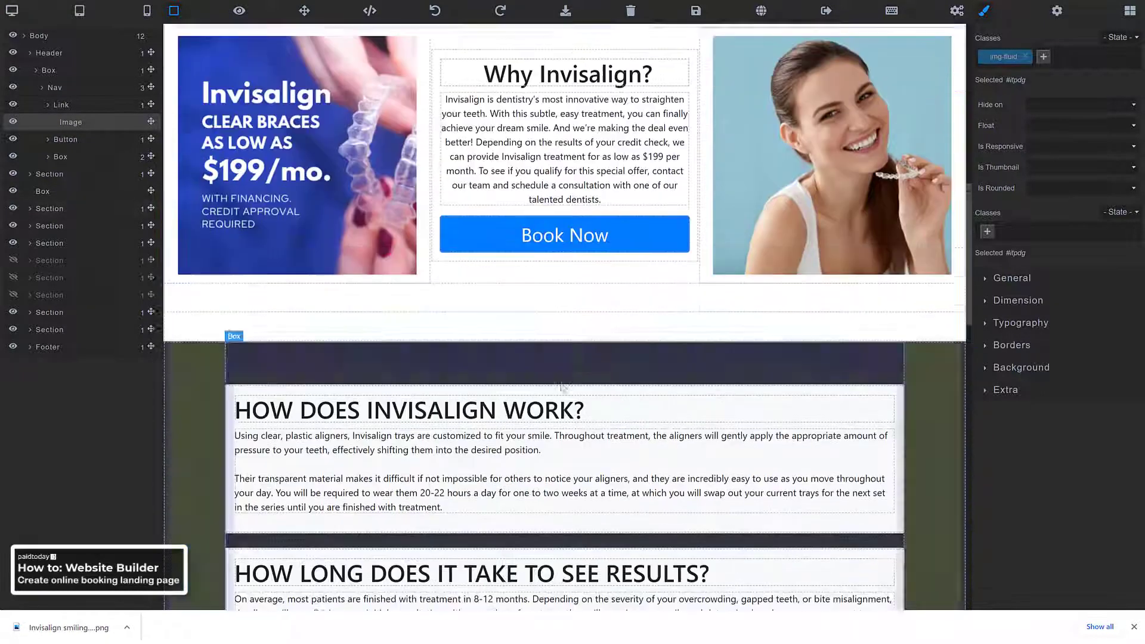
scroll(523, 392, down, 2)
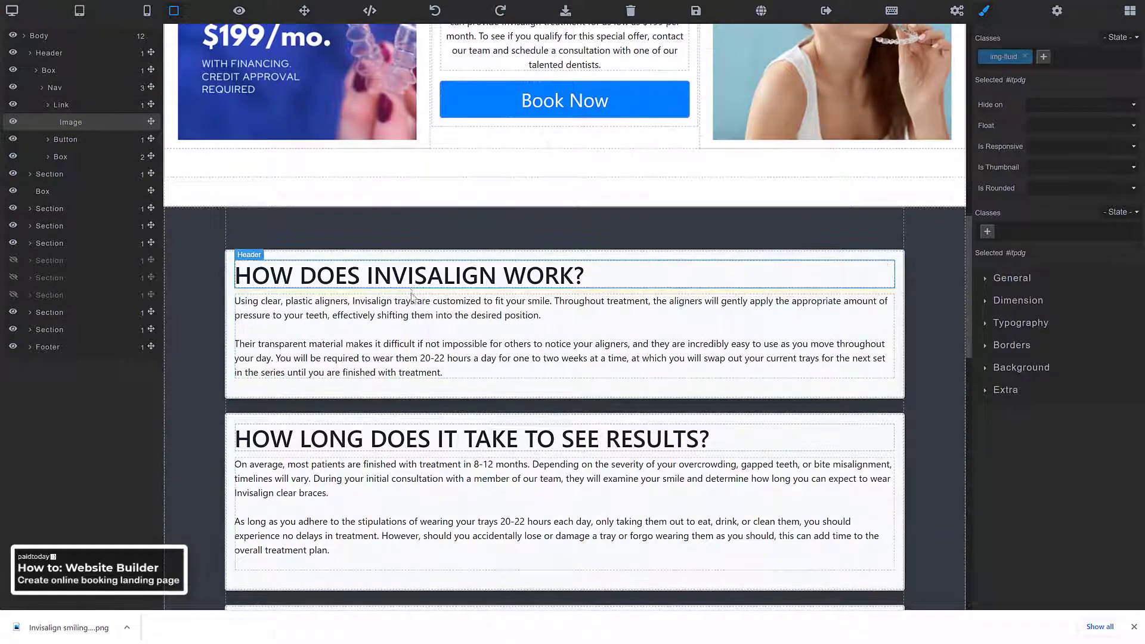
scroll(403, 334, down, 3)
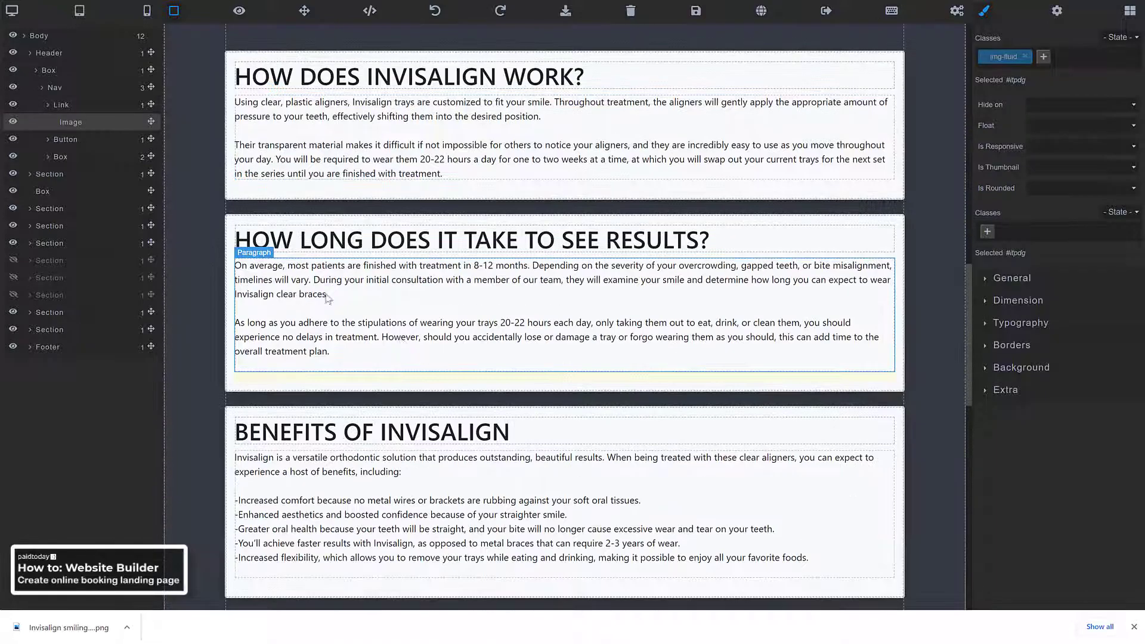
scroll(301, 323, down, 3)
scroll(299, 336, down, 4)
scroll(306, 306, up, 3)
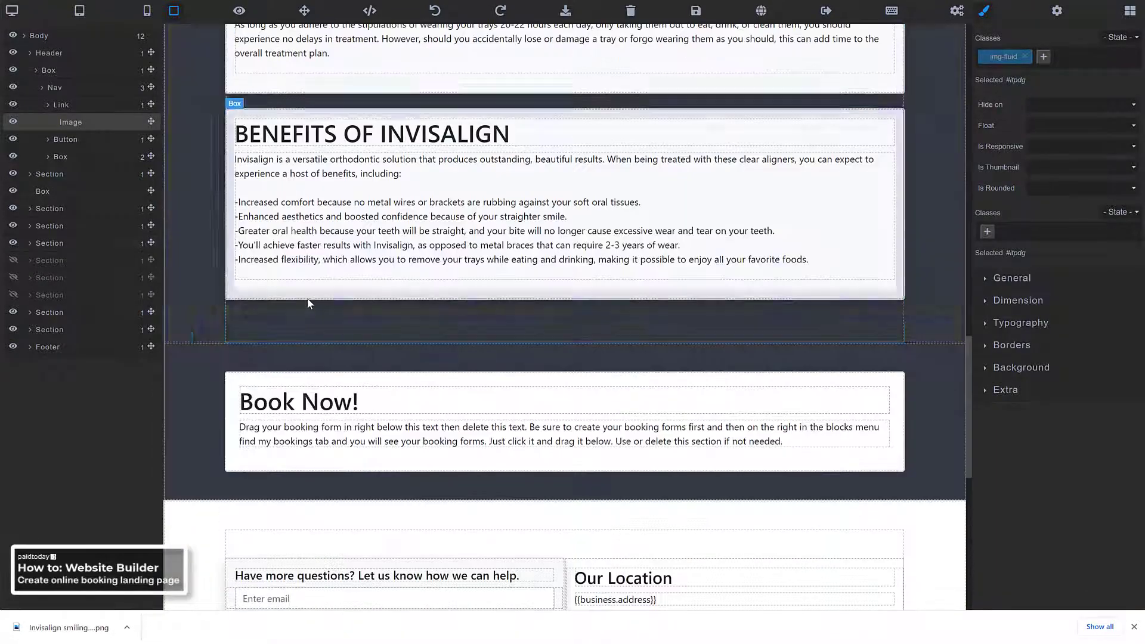
scroll(329, 339, up, 3)
scroll(357, 292, down, 4)
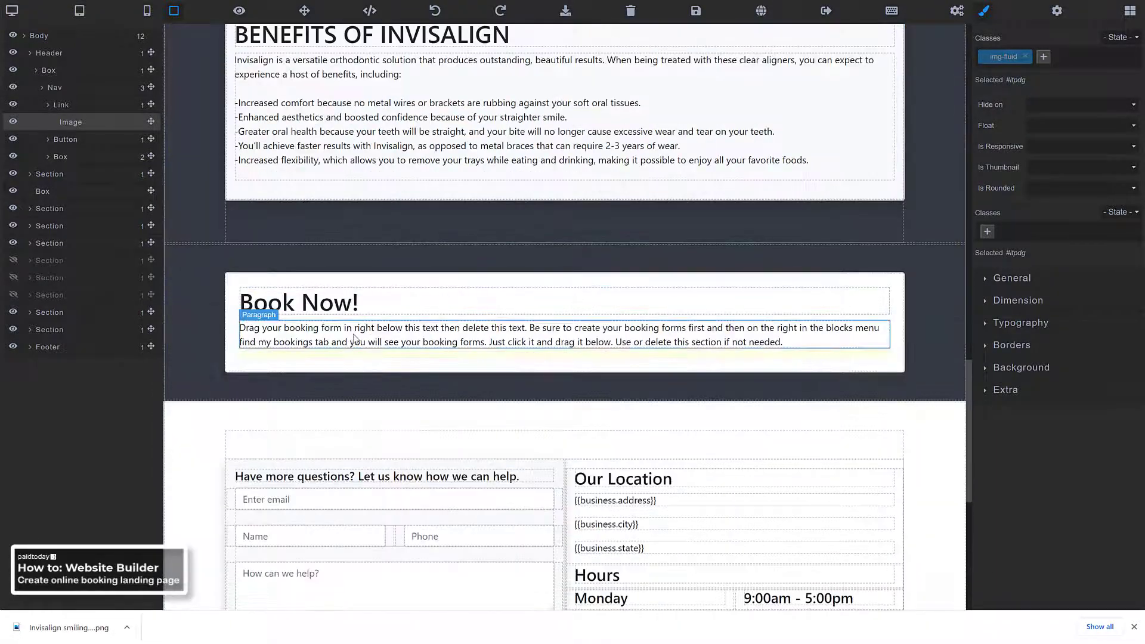
scroll(355, 338, down, 3)
scroll(406, 299, up, 1)
scroll(348, 329, down, 3)
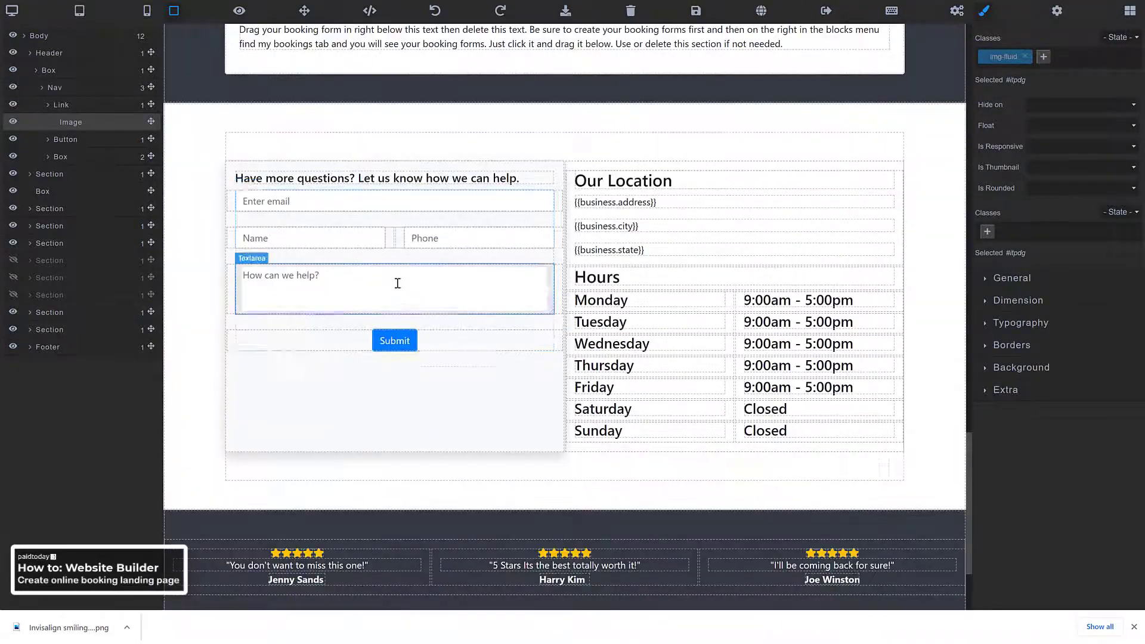
scroll(397, 286, up, 3)
scroll(392, 284, down, 1)
scroll(406, 278, up, 3)
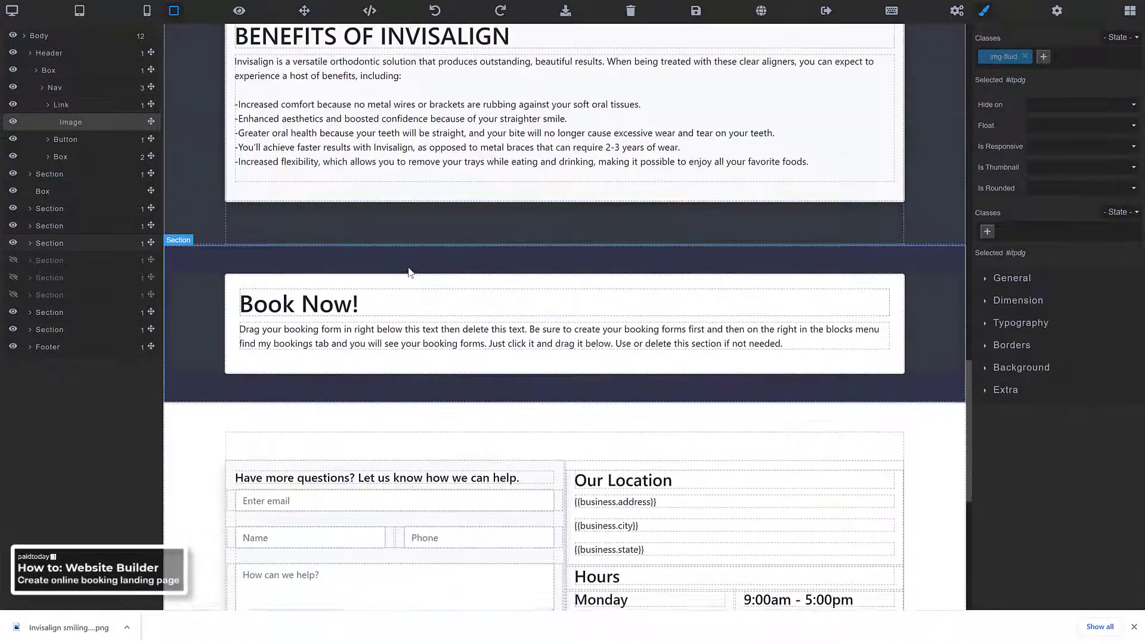
scroll(410, 273, up, 2)
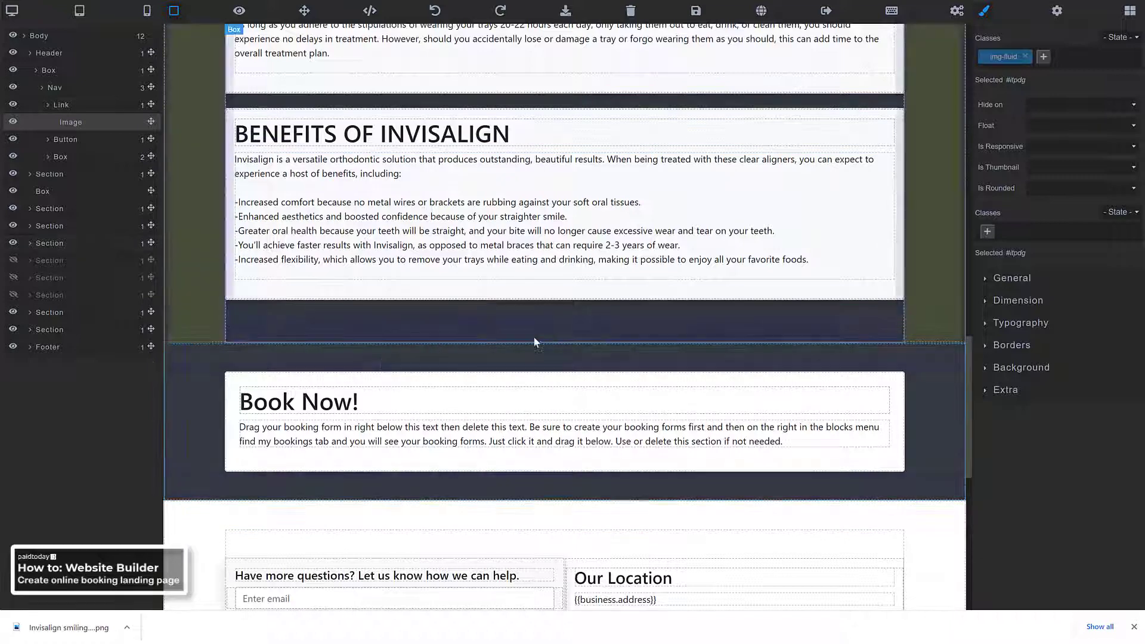
Expand the Blocks panel's My Booking category to list the saved Invisalign Consultation form
click(1131, 10)
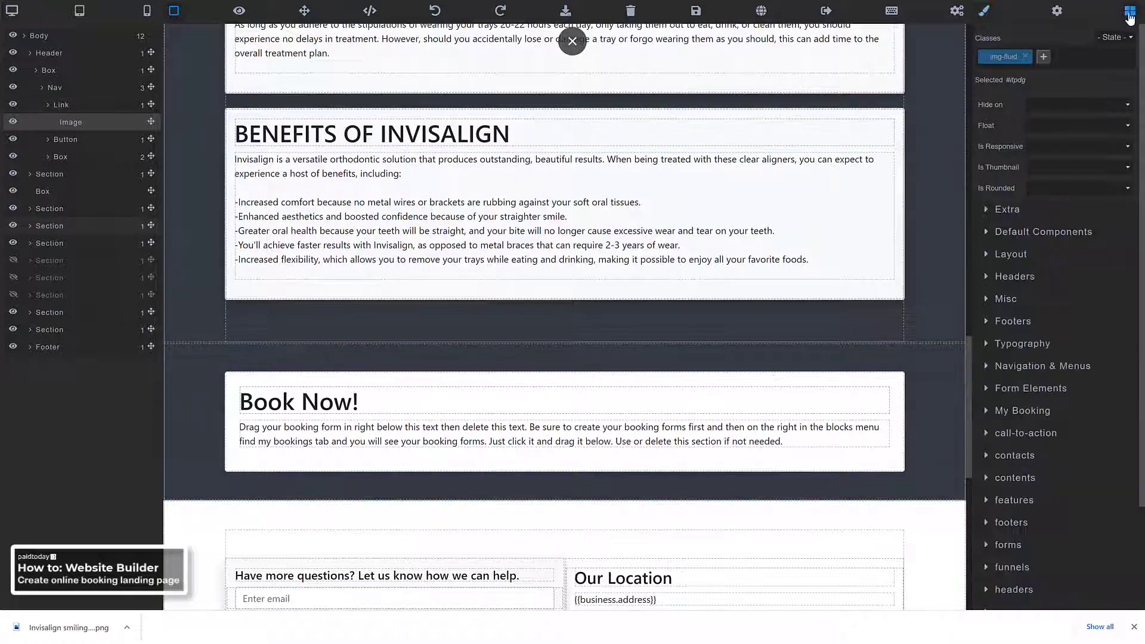
scroll(1040, 171, down, 2)
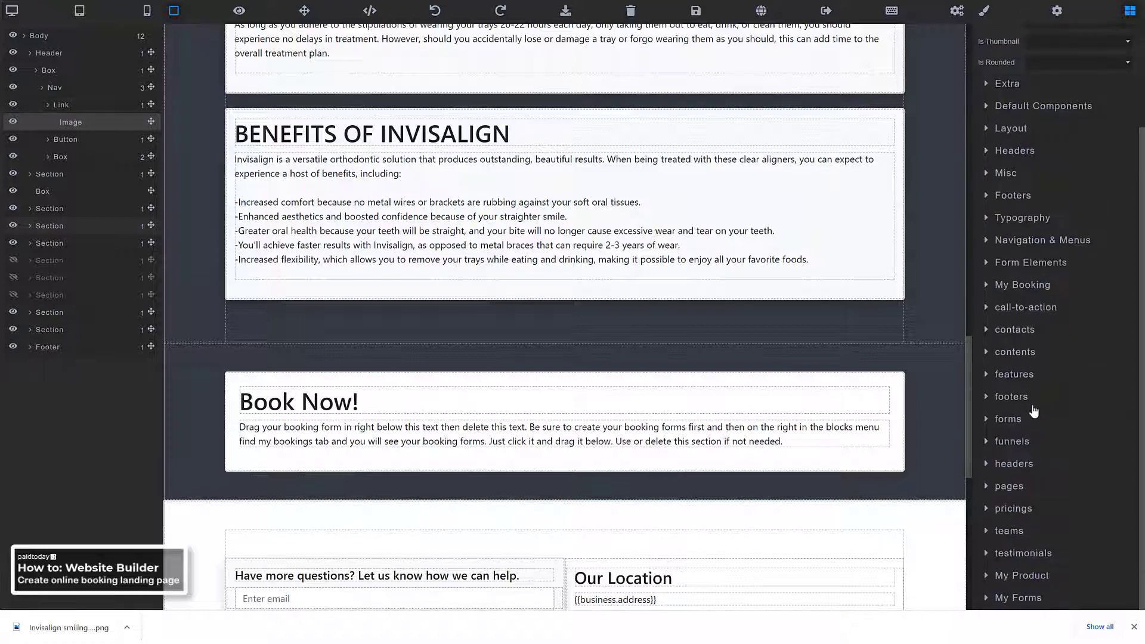
scroll(1008, 468, up, 2)
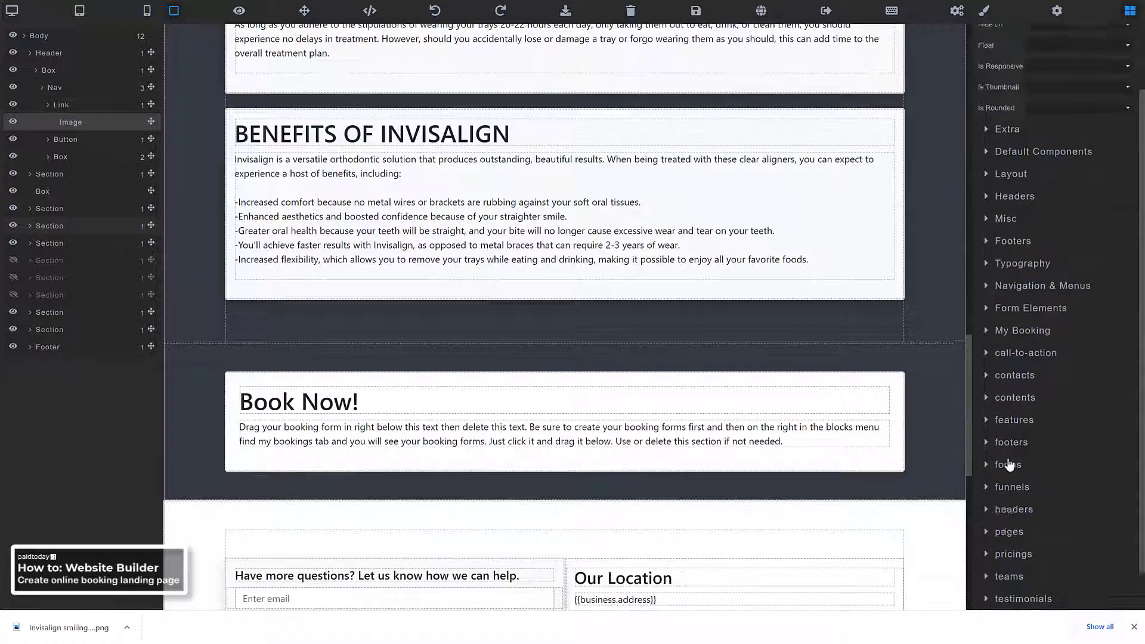
scroll(1025, 341, up, 1)
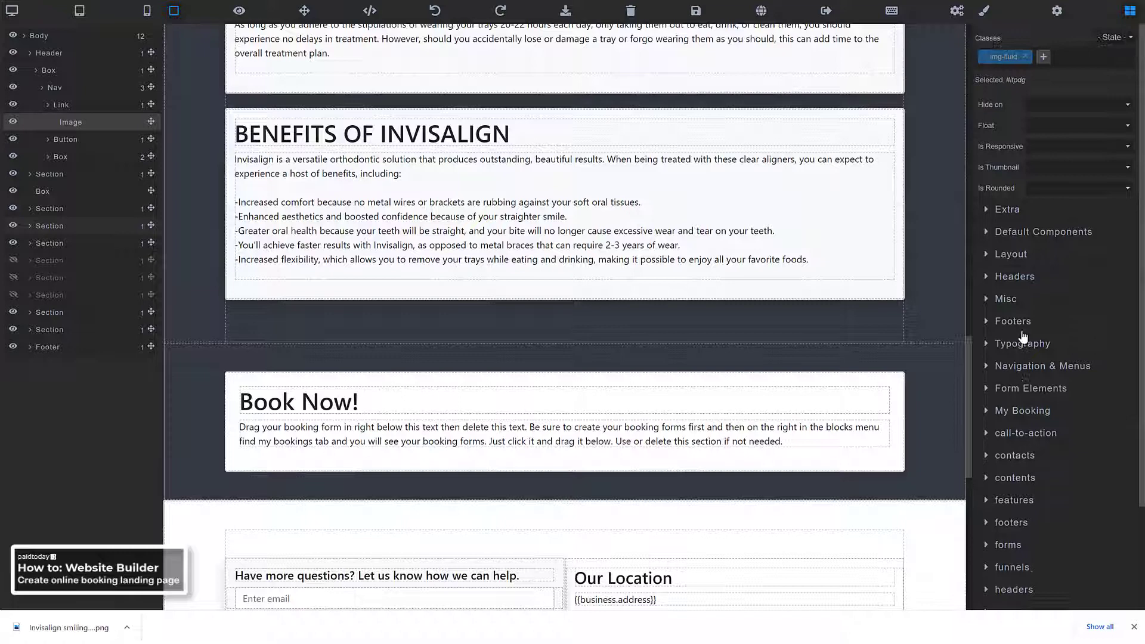
click(1025, 412)
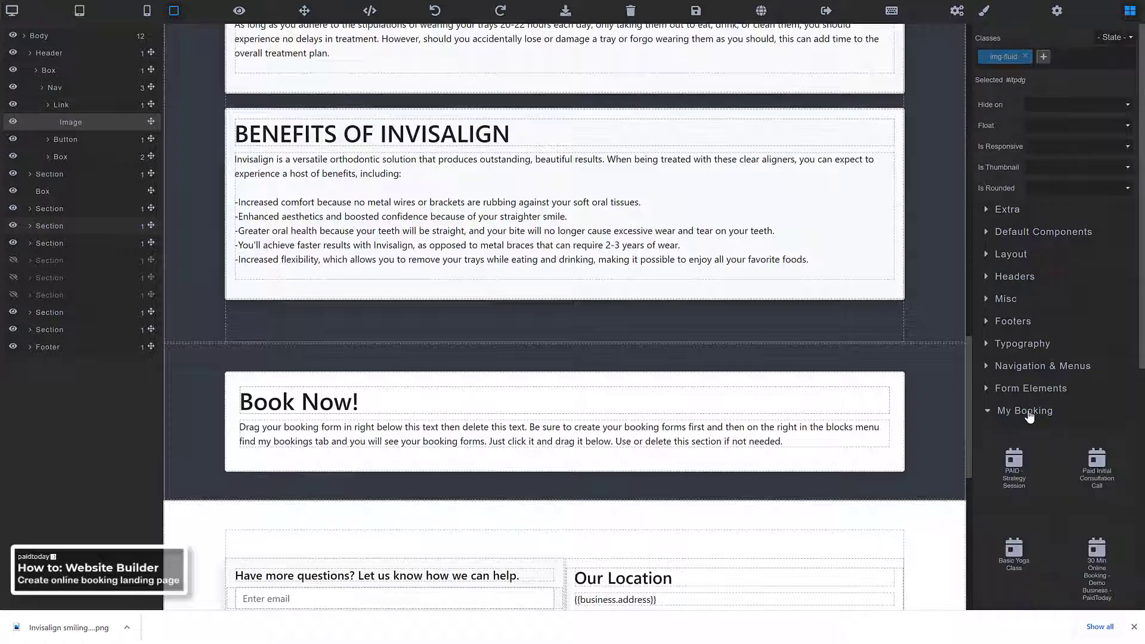
scroll(1018, 407, down, 4)
scroll(1018, 407, down, 4)
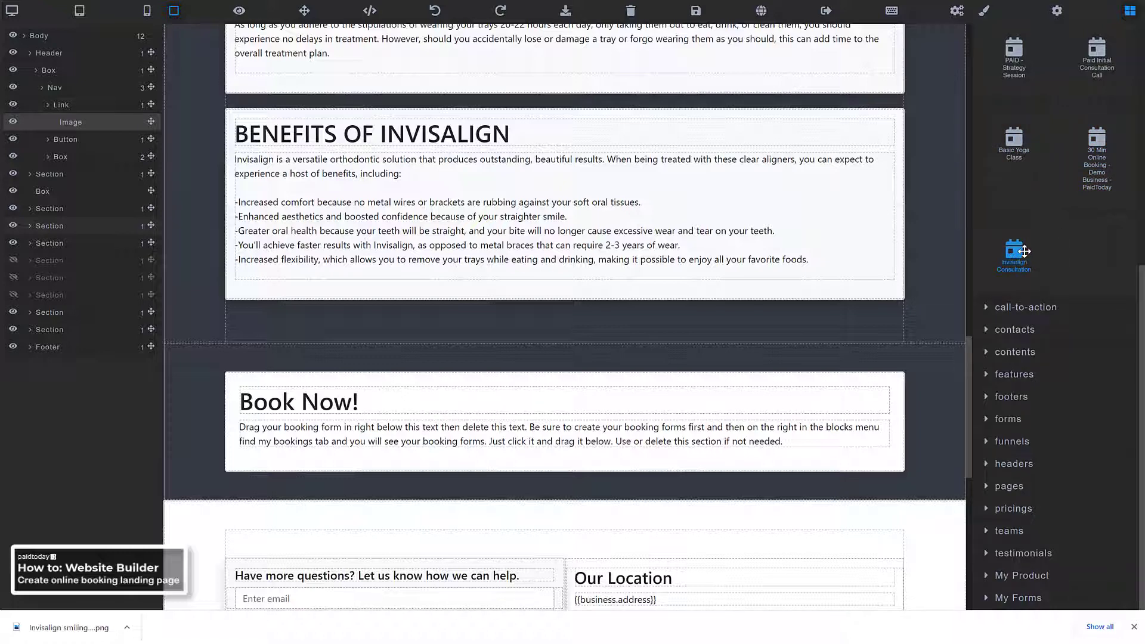
scroll(724, 288, down, 2)
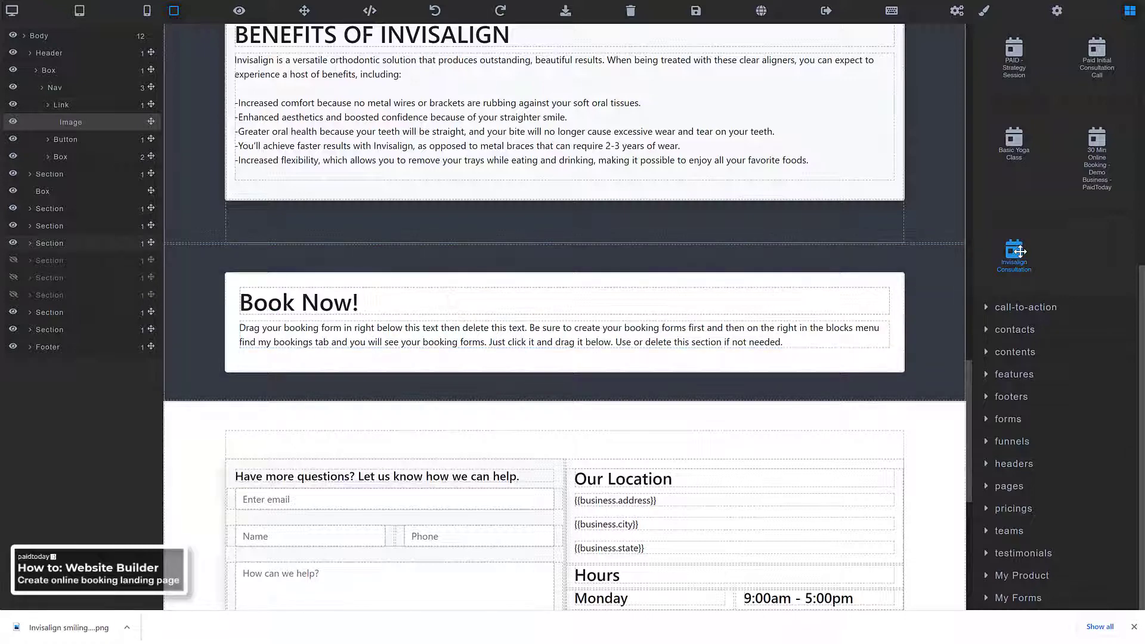
Place the Invisalign Consultation block from My Booking below the Book Now! paragraph
drag(1021, 251, 594, 359)
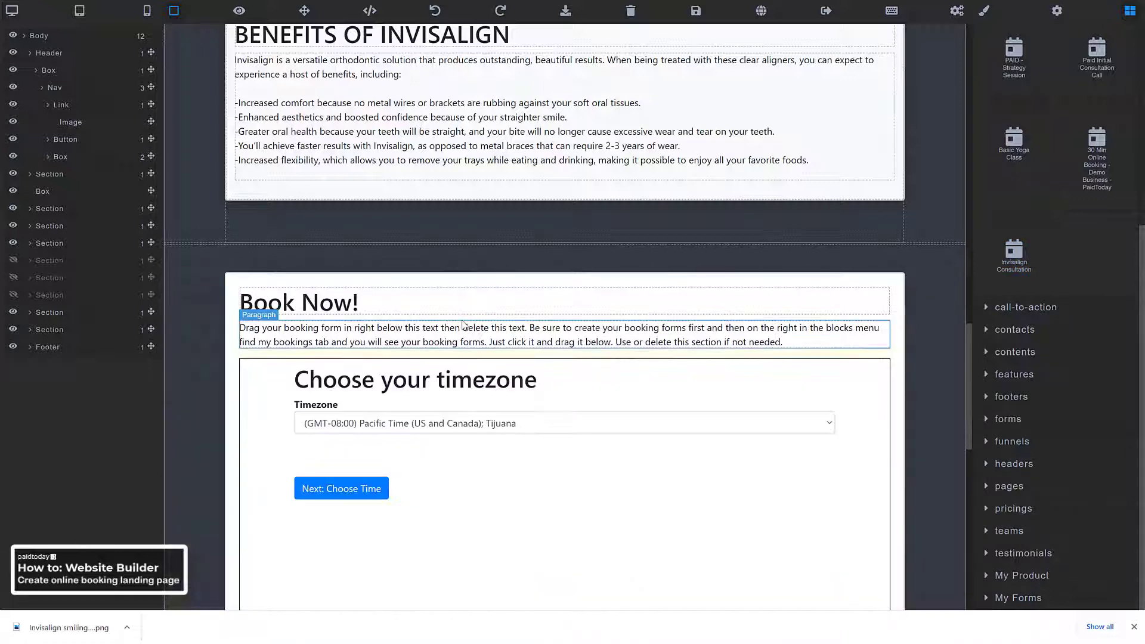
scroll(228, 343, down, 2)
scroll(228, 344, down, 2)
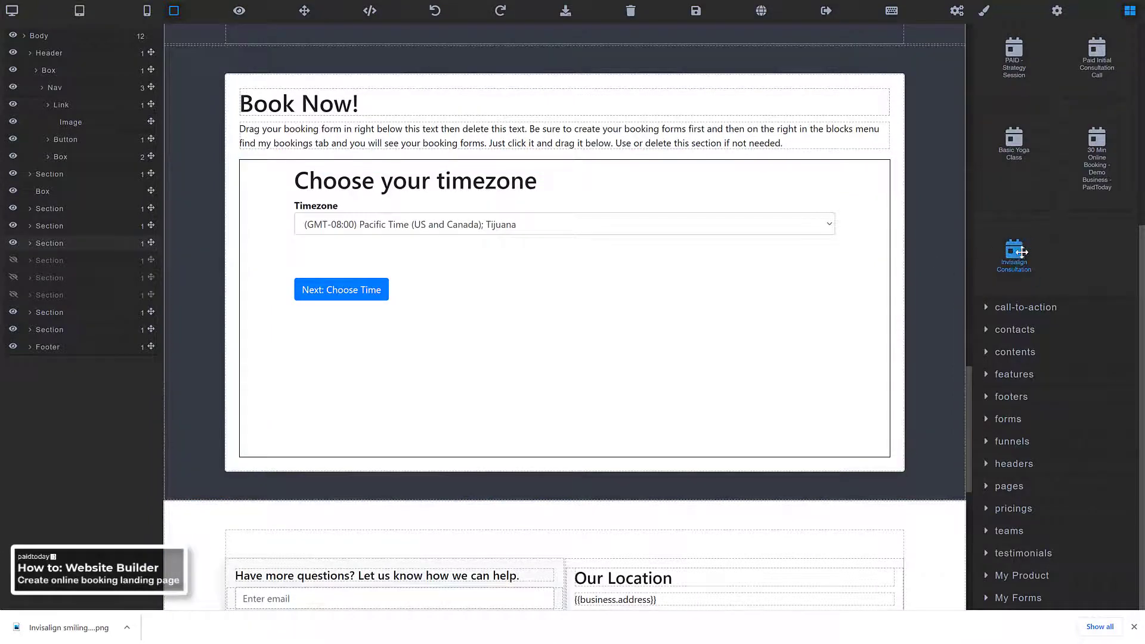
mouse_move(1017, 249)
mouse_down()
mouse_move(854, 257)
mouse_move(1037, 251)
mouse_up()
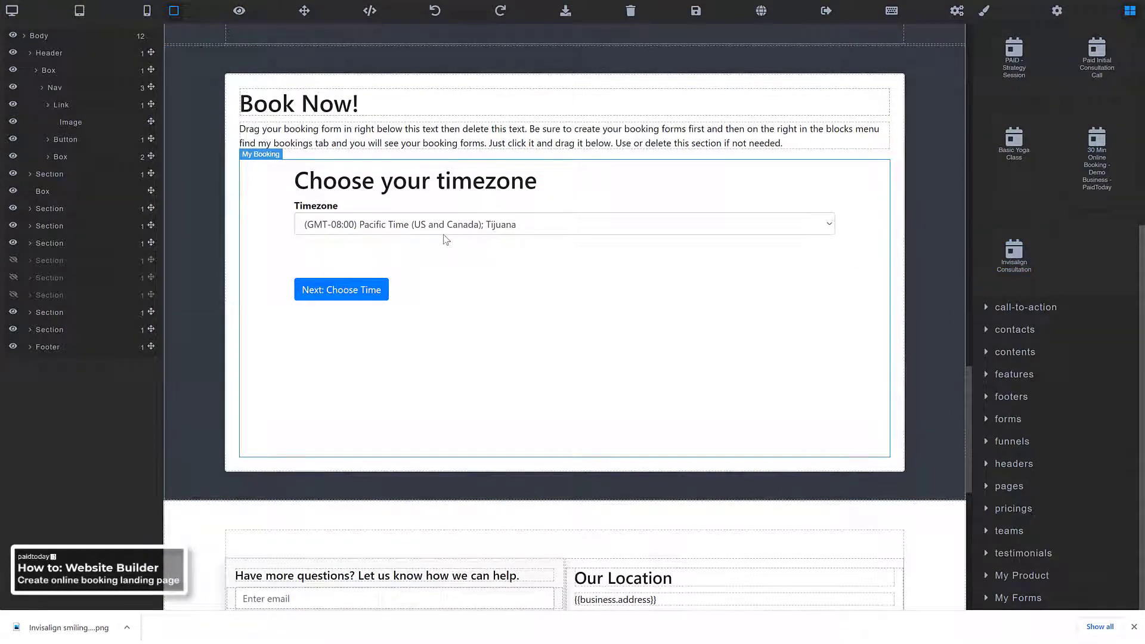
scroll(445, 242, up, 2)
scroll(446, 248, down, 2)
scroll(448, 256, down, 5)
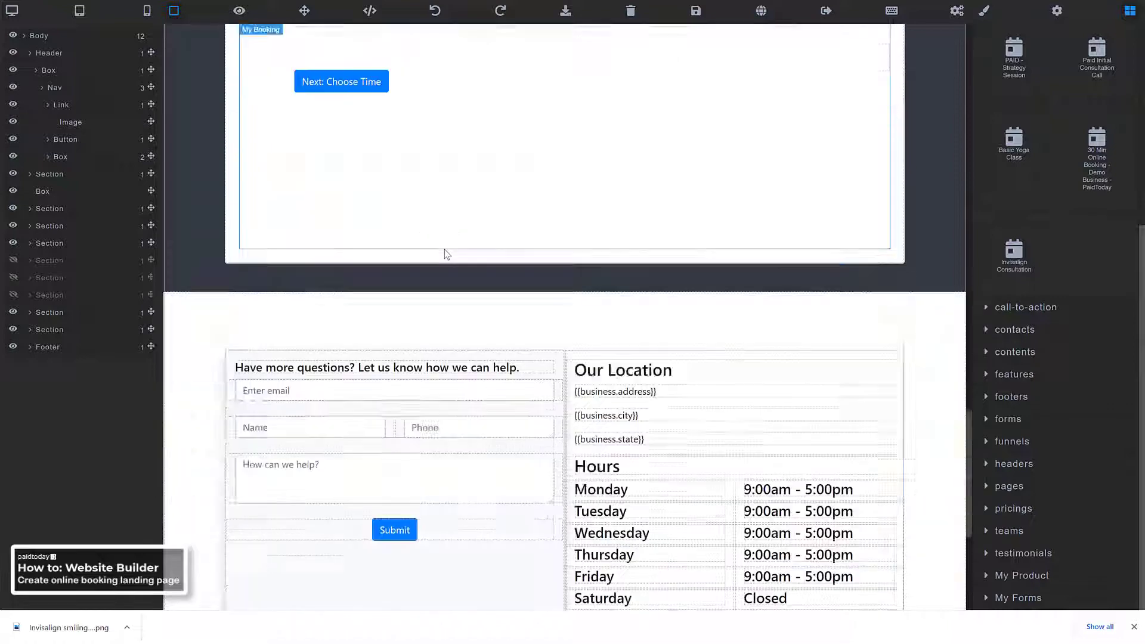
scroll(465, 257, up, 8)
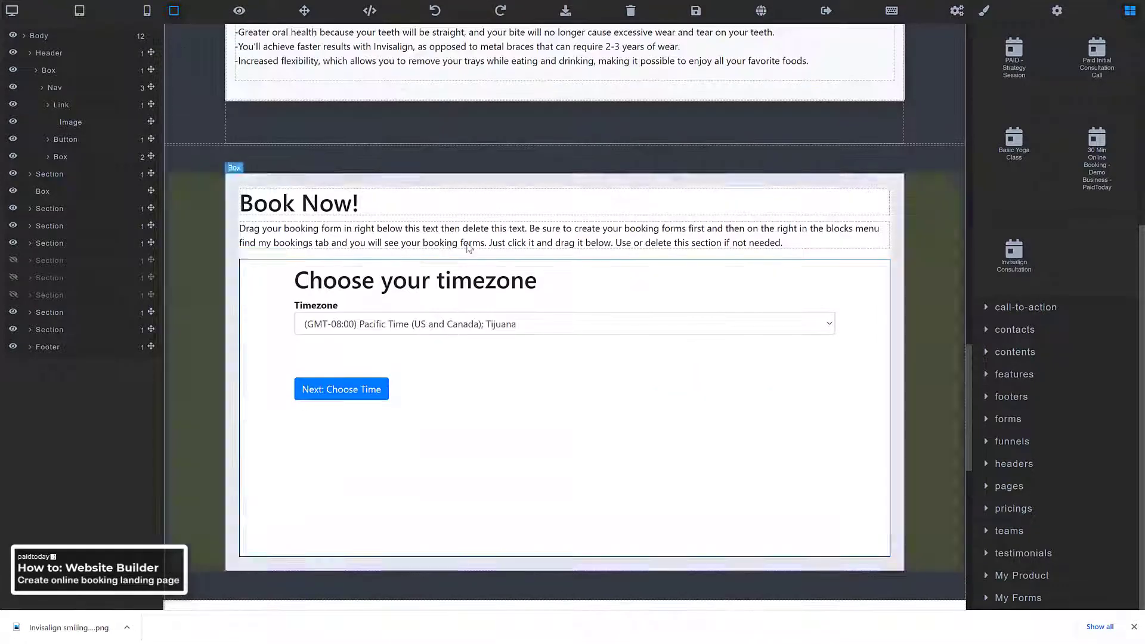
scroll(460, 387, down, 2)
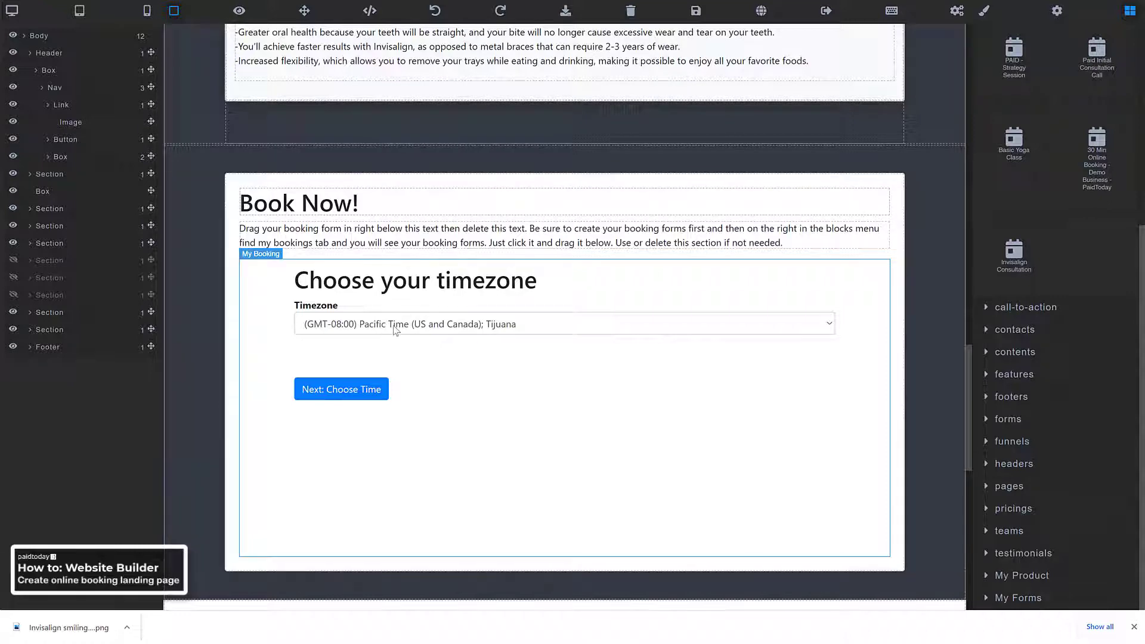
Save the page and open its live preview
click(697, 13)
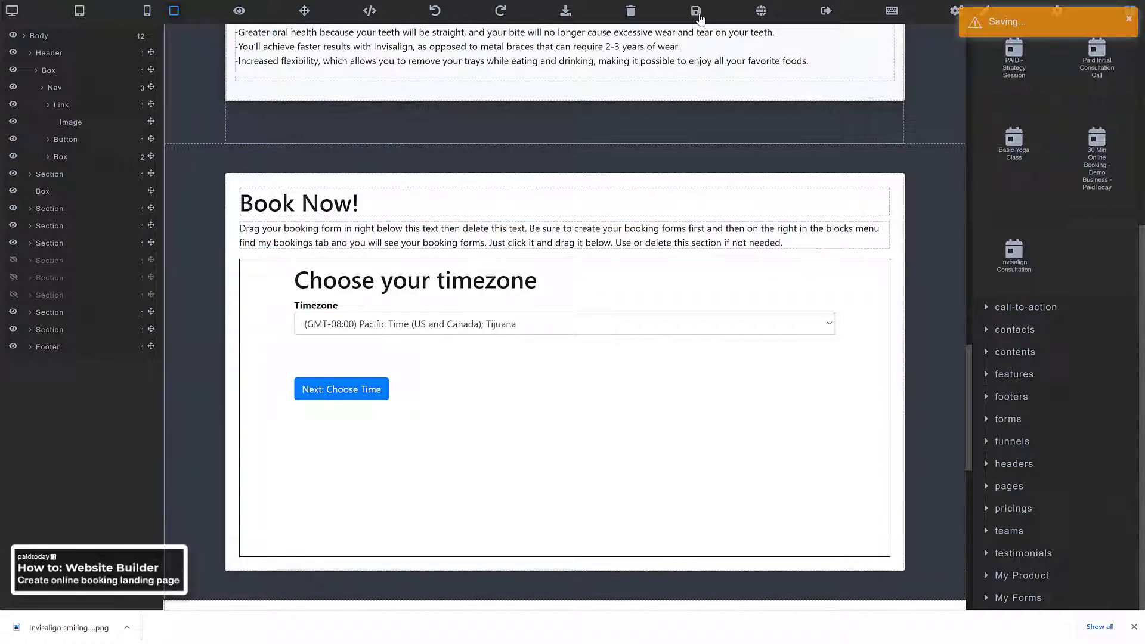
click(762, 12)
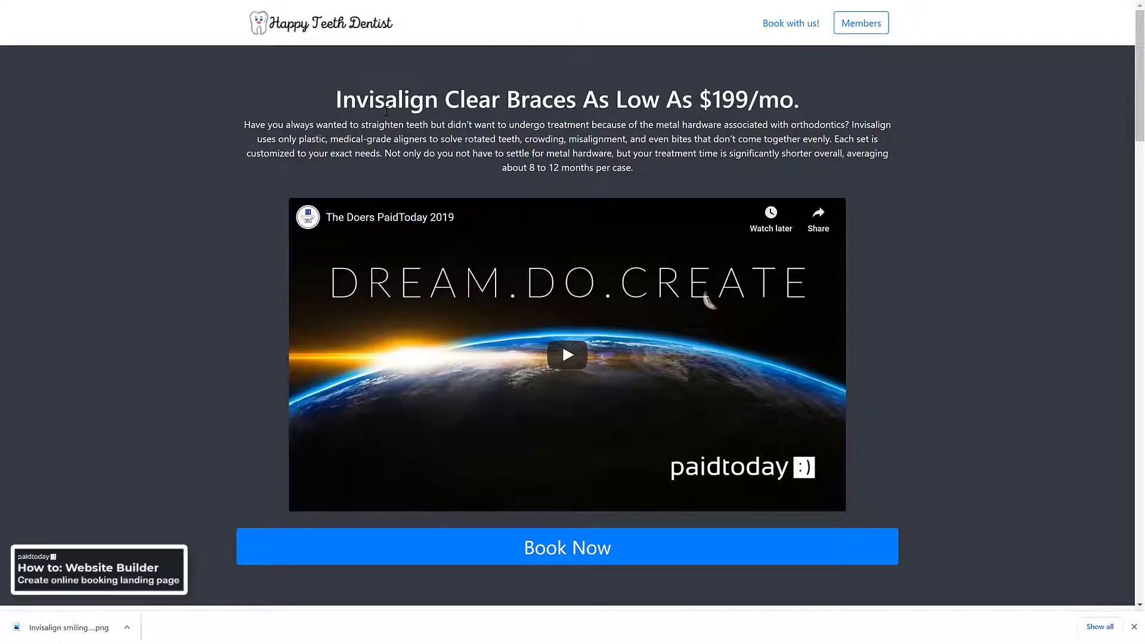
scroll(383, 123, down, 10)
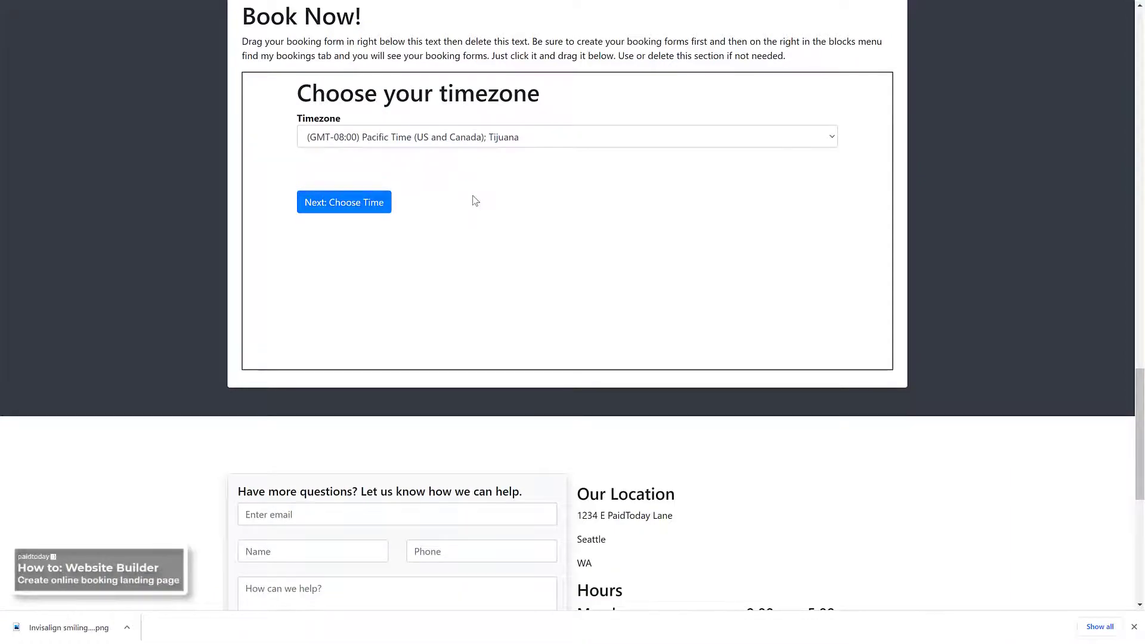
scroll(475, 201, up, 10)
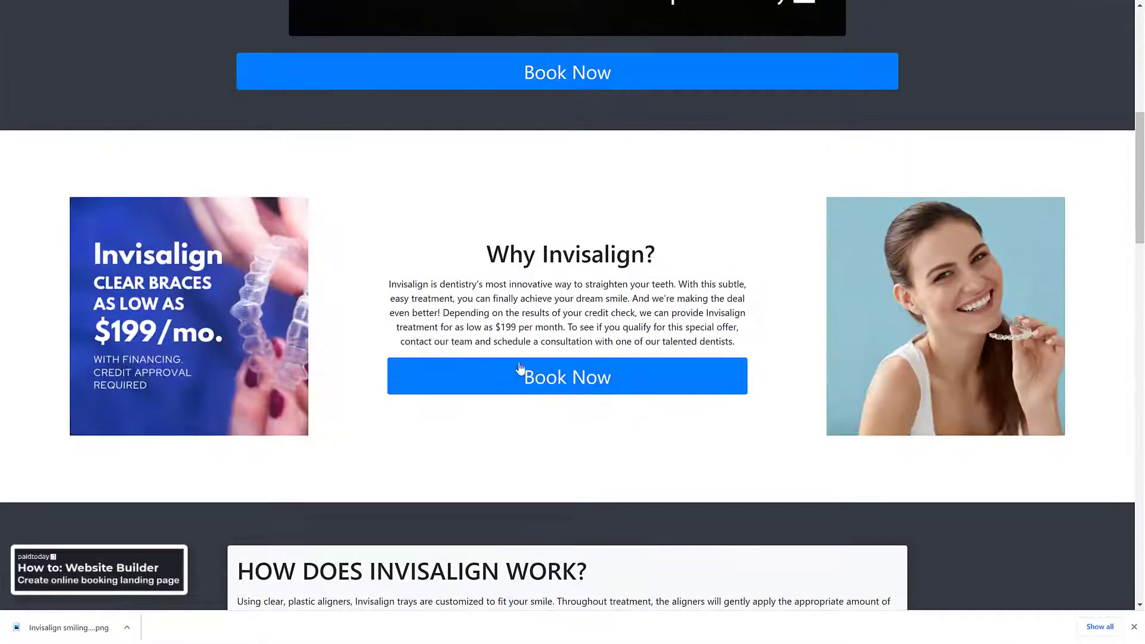
Use a Book Now button in the preview to jump to the timezone booking form
click(521, 374)
scroll(469, 248, up, 3)
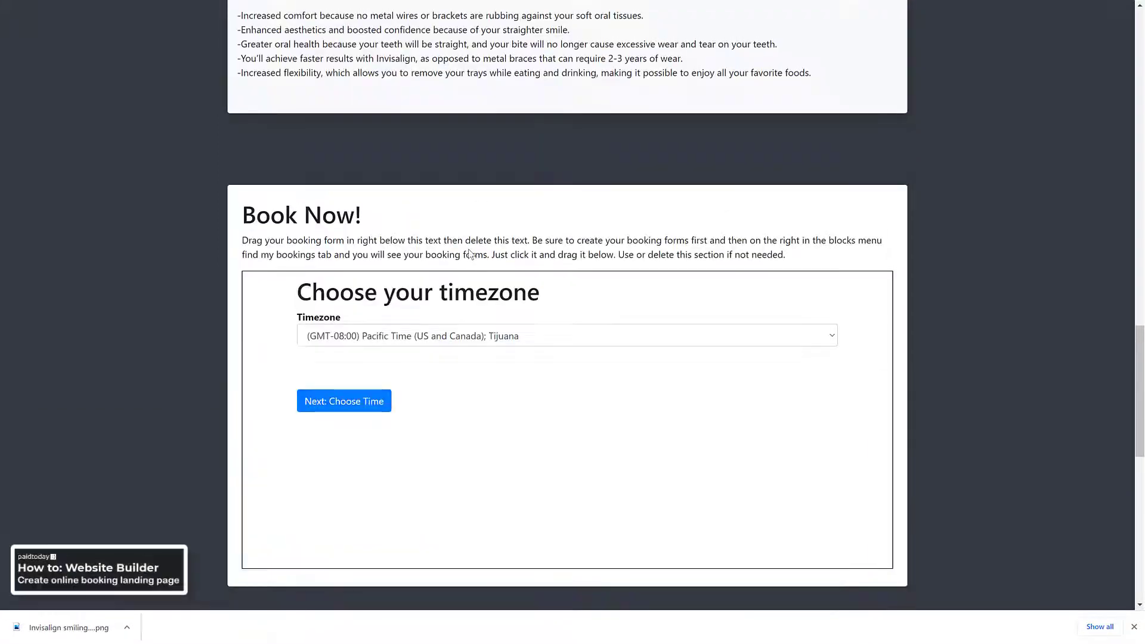
scroll(468, 253, up, 2)
scroll(468, 253, down, 4)
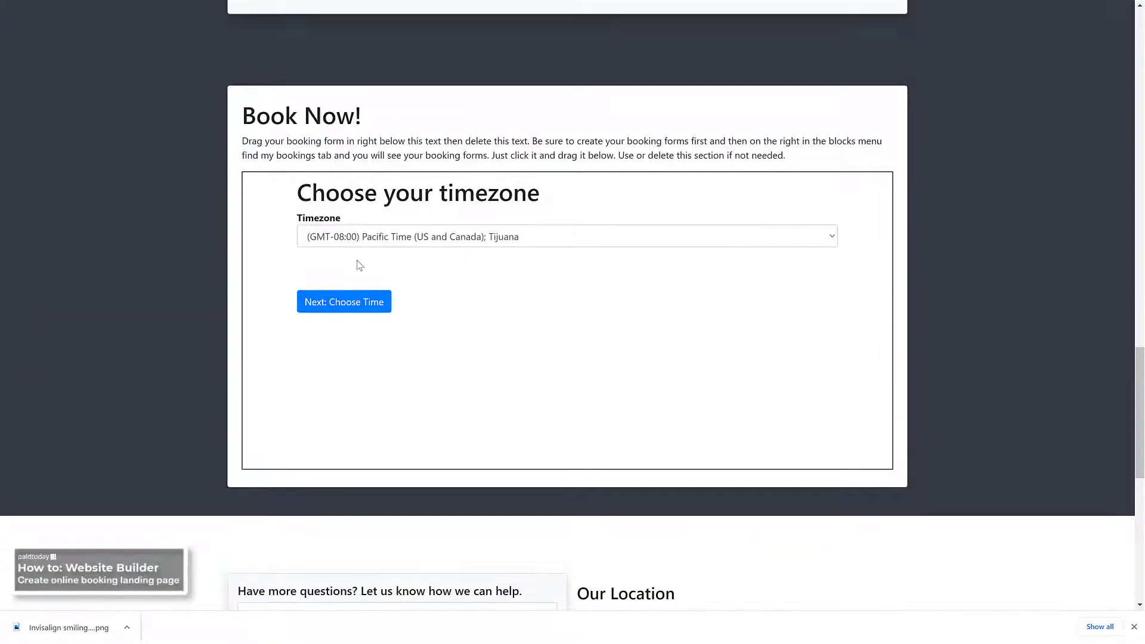
Move on to time selection and book the 9:15 am slot on Friday, November 27, 2020
click(351, 310)
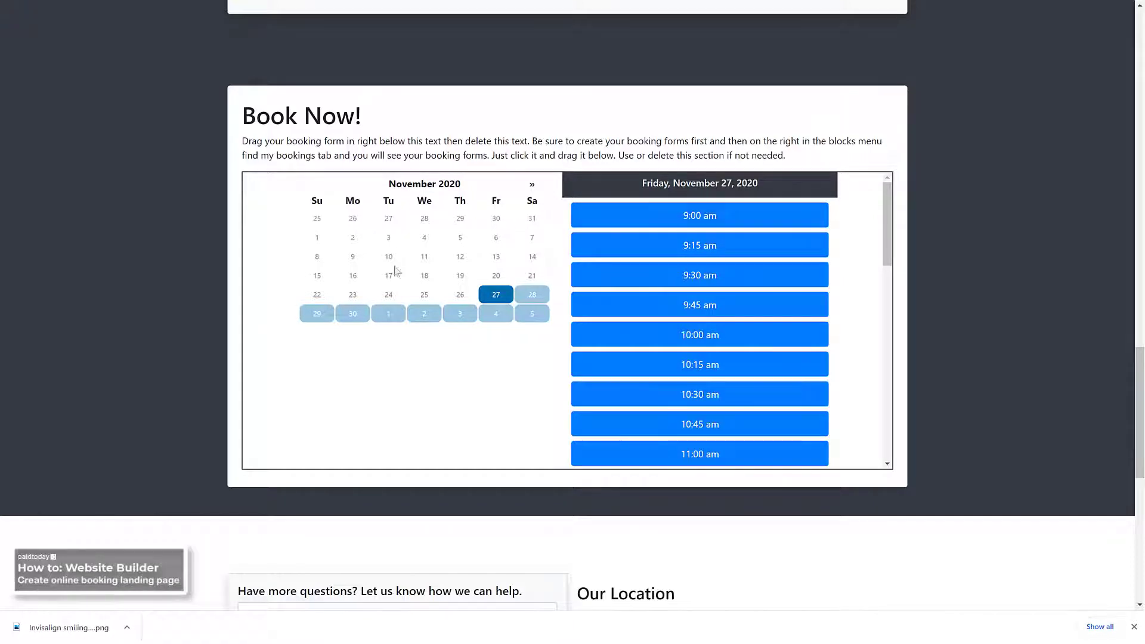
scroll(657, 227, down, 7)
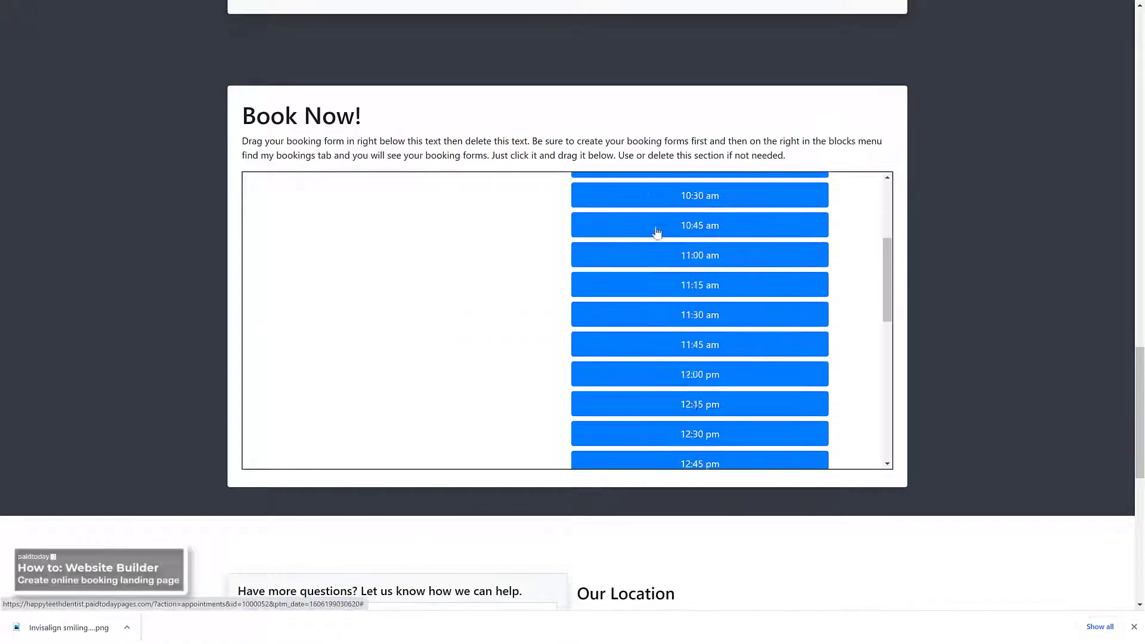
scroll(657, 234, down, 4)
scroll(659, 342, up, 9)
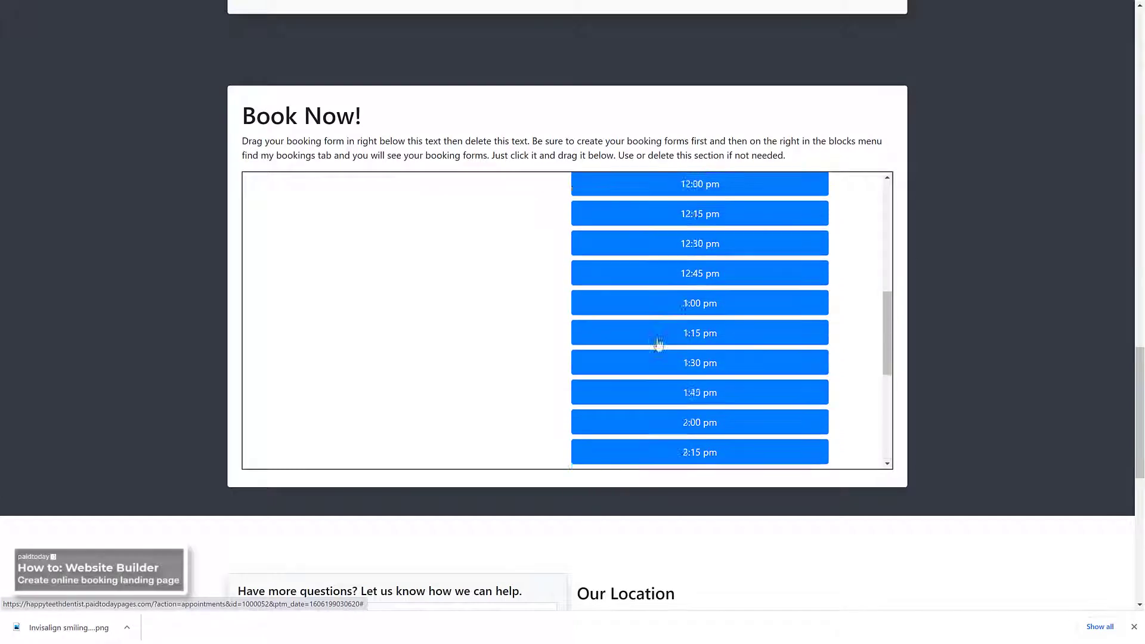
scroll(658, 344, up, 3)
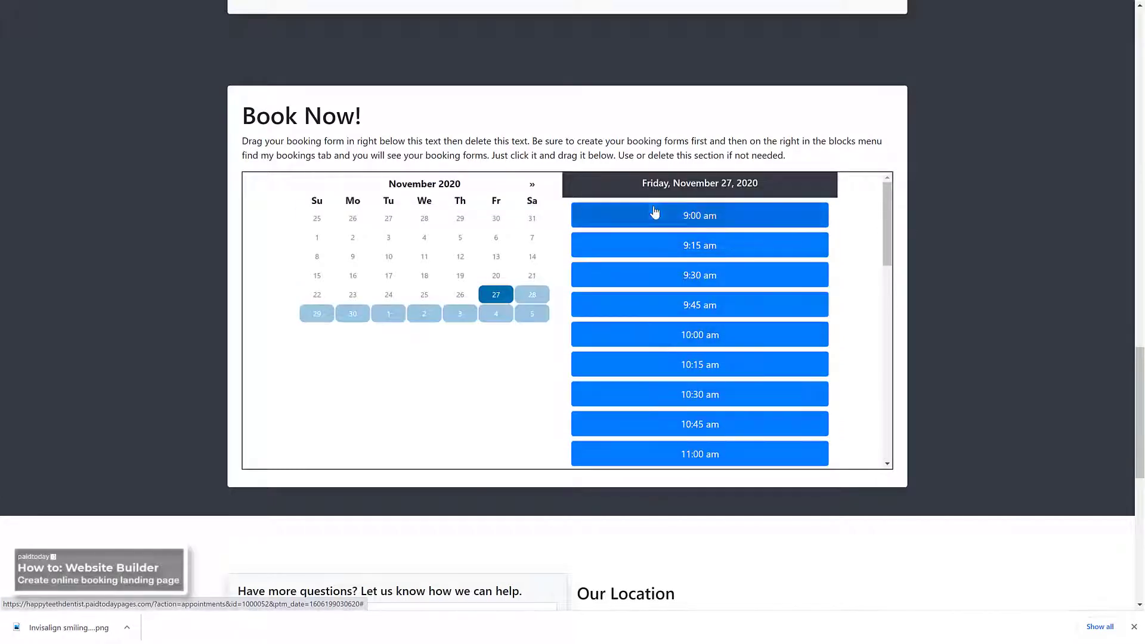
click(652, 251)
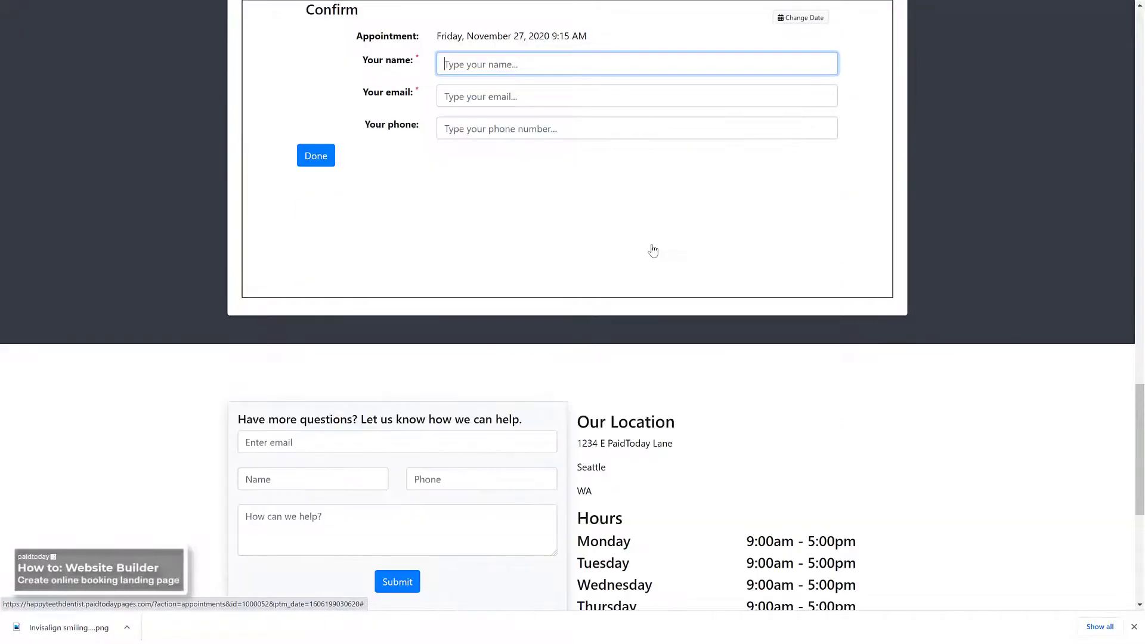
scroll(611, 251, up, 3)
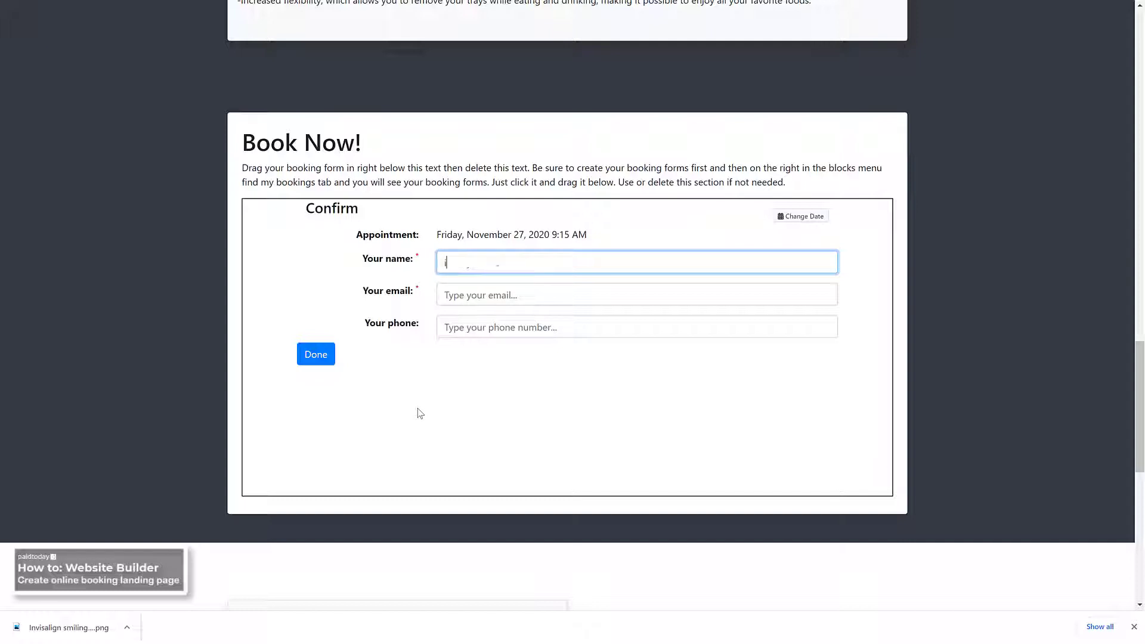
Put the test e-mail address into the Your email field
key(Tab)
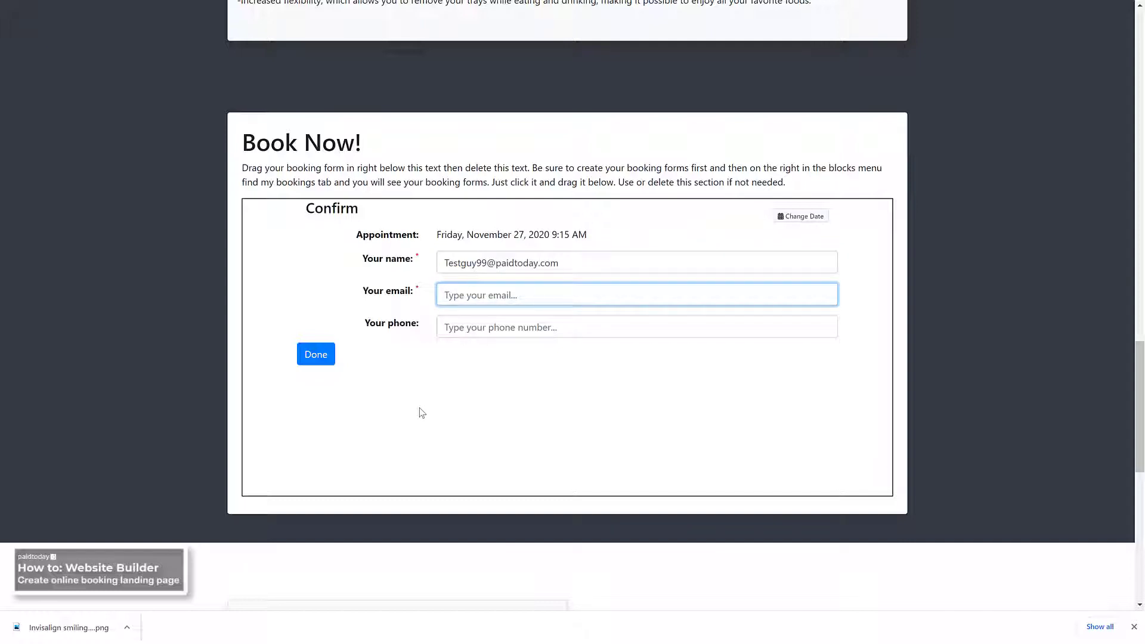
drag(579, 272, 507, 267)
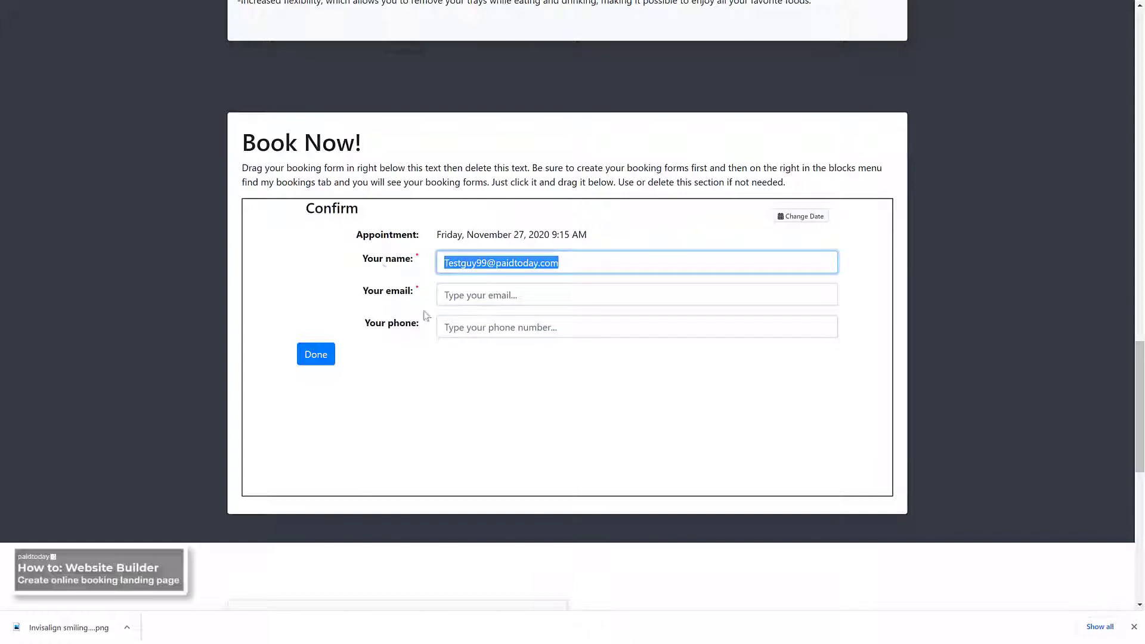
click(447, 294)
key(ctrl+v)
click(511, 261)
Replace the name with a test name, add a test phone number, and submit the booking
key(ctrl+a)
text(Test)
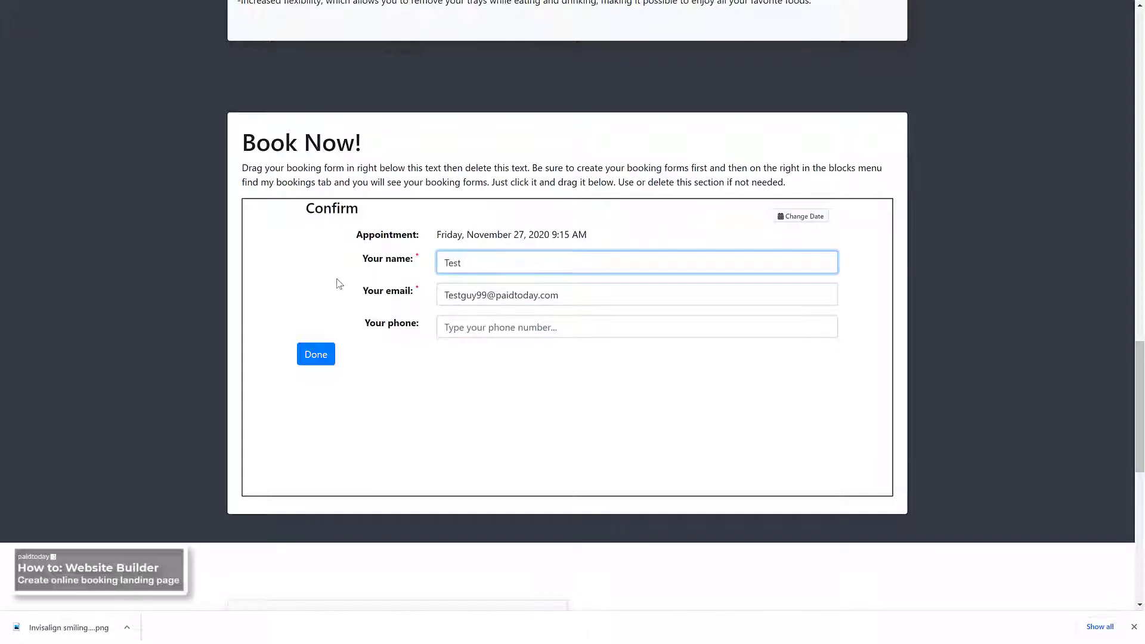
key(Tab)
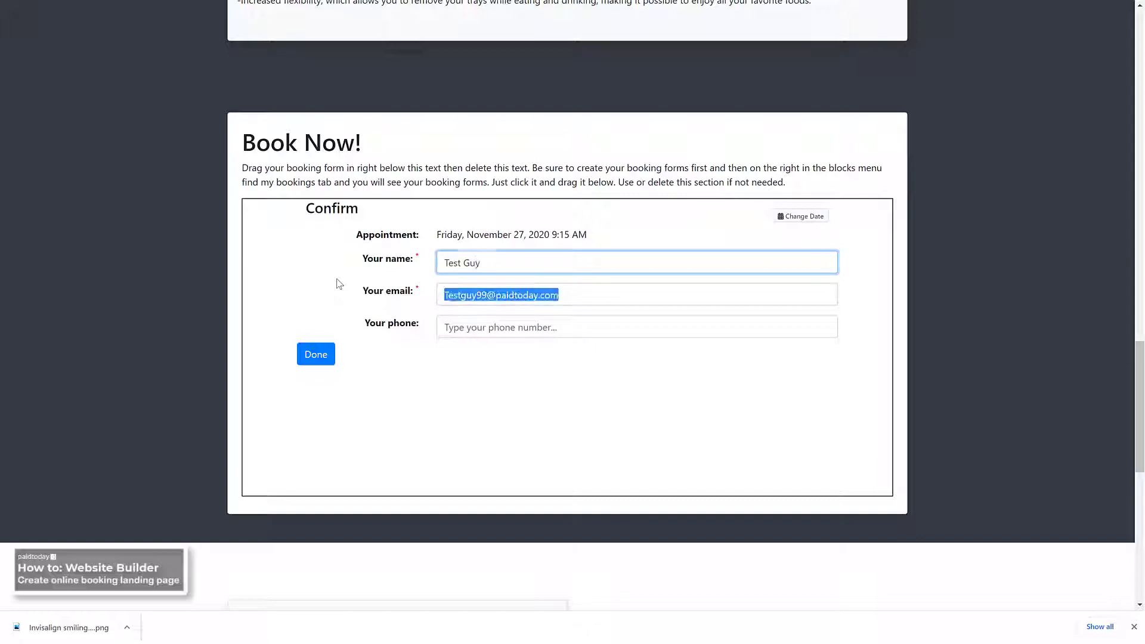
key(Tab)
text(555)
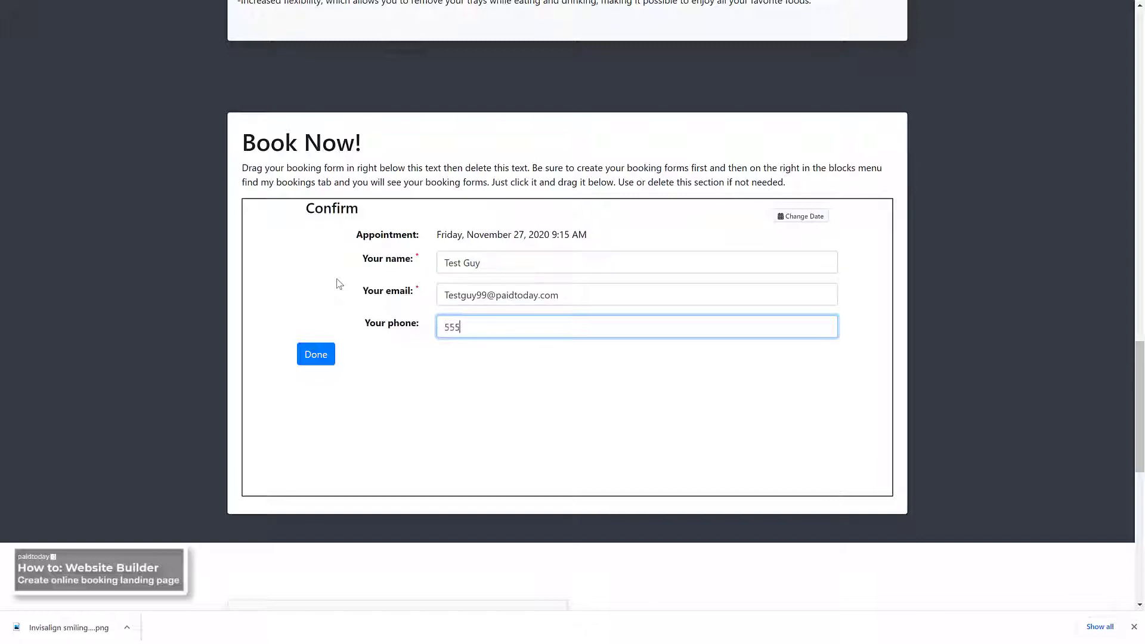
text(5555555)
click(317, 364)
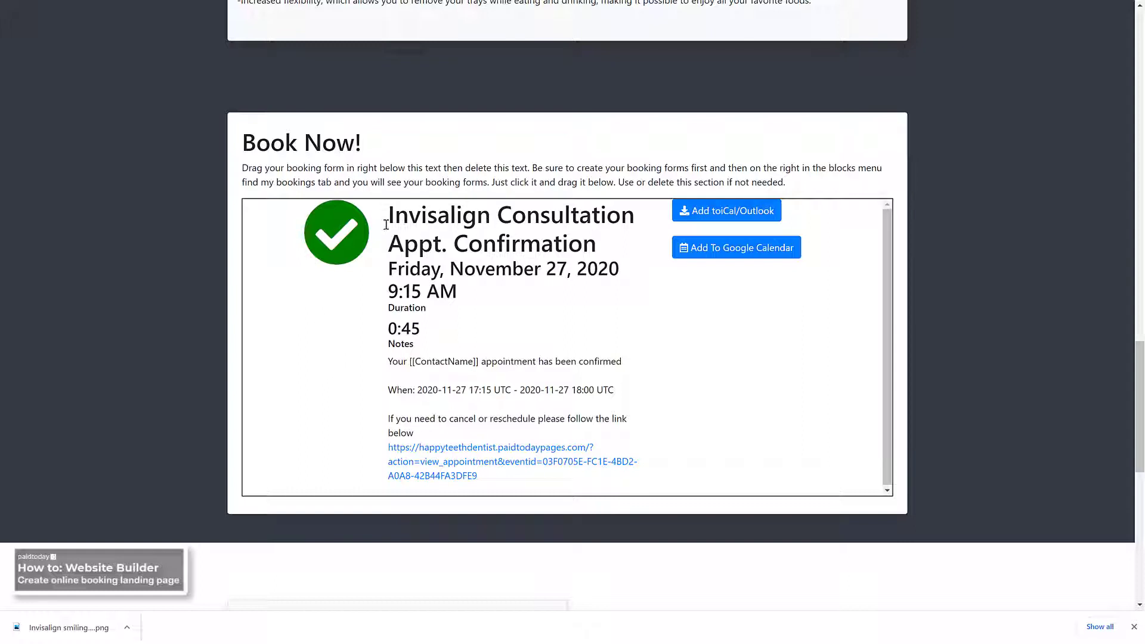
Open the Manage Appointment page via the confirmation's view_appointment link
drag(400, 213, 588, 269)
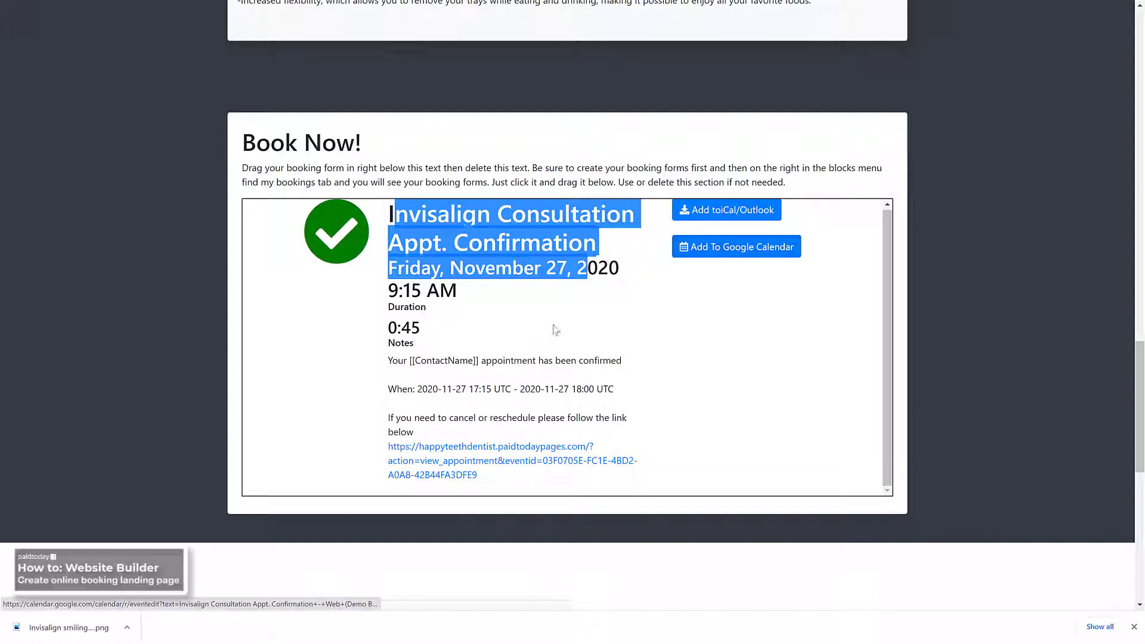
click(467, 466)
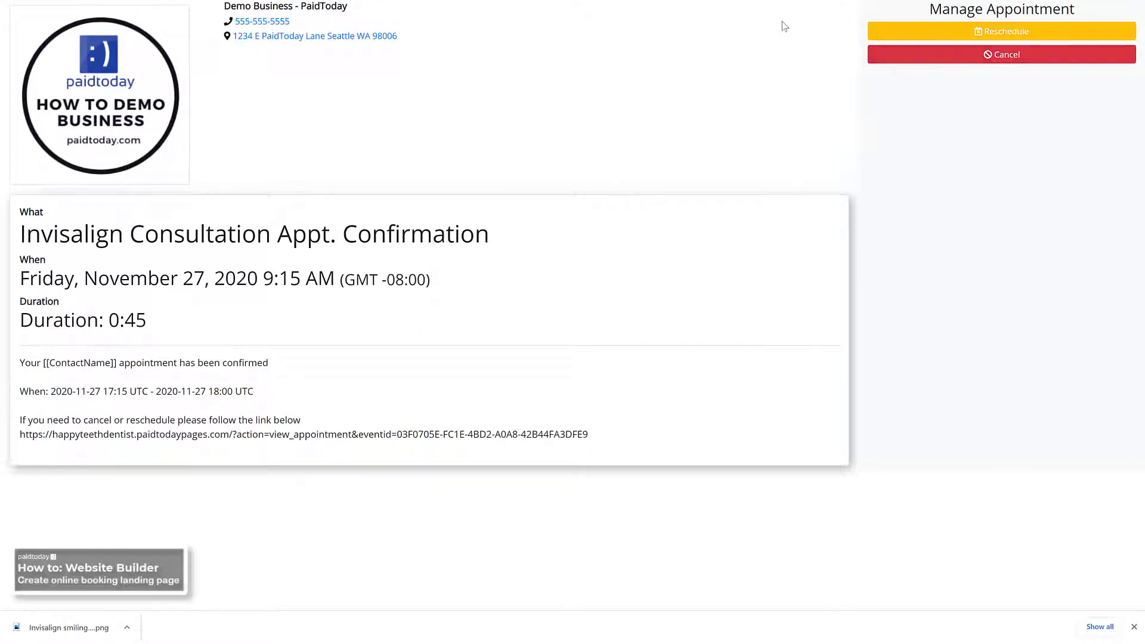
Exit the full-screen appointment view and the live preview to return to the editor
mouse_move(203, 1)
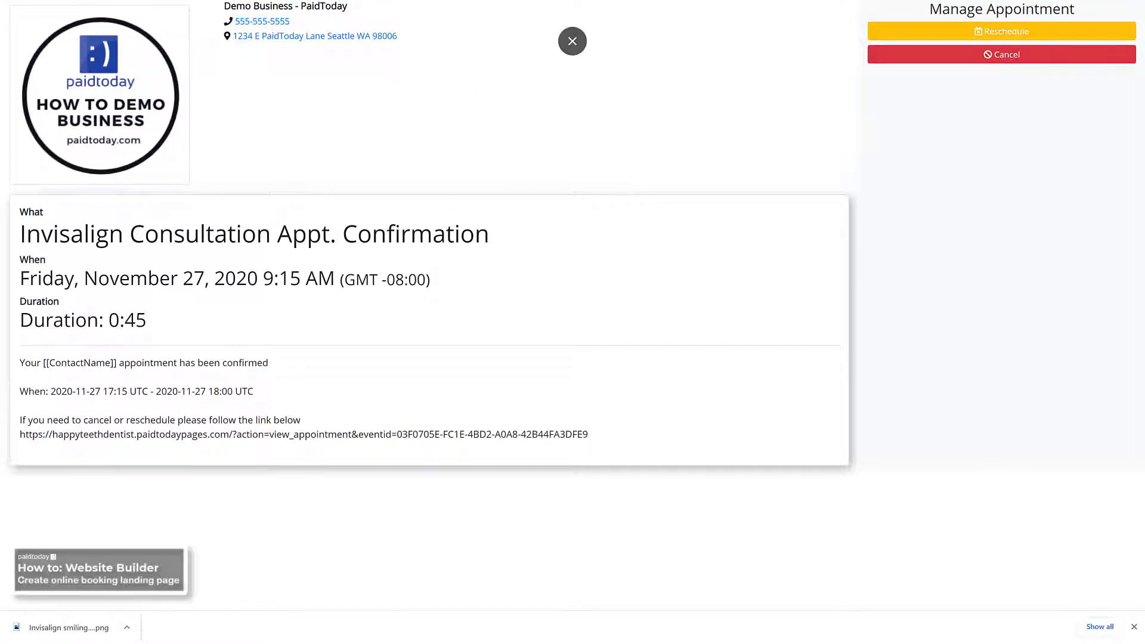
click(573, 41)
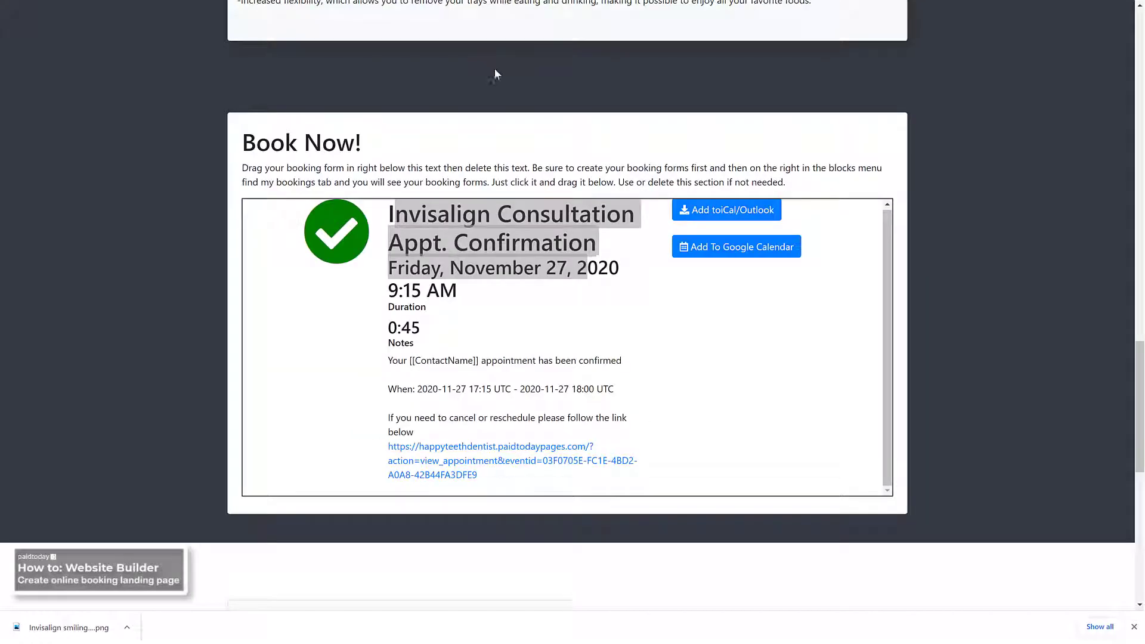
scroll(486, 60, up, 5)
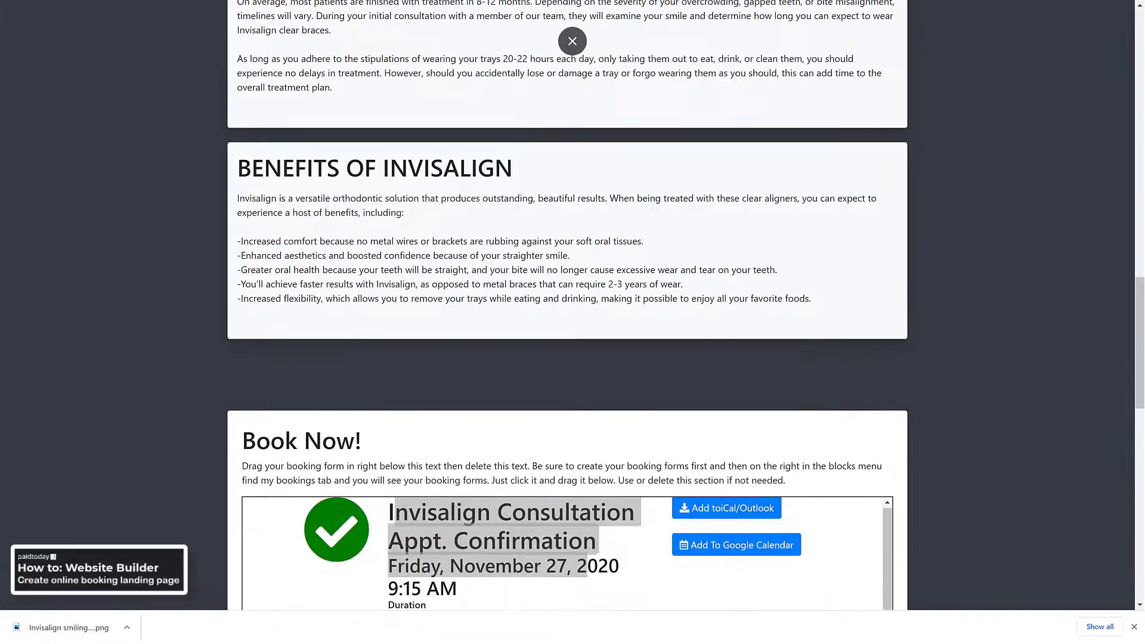
click(572, 41)
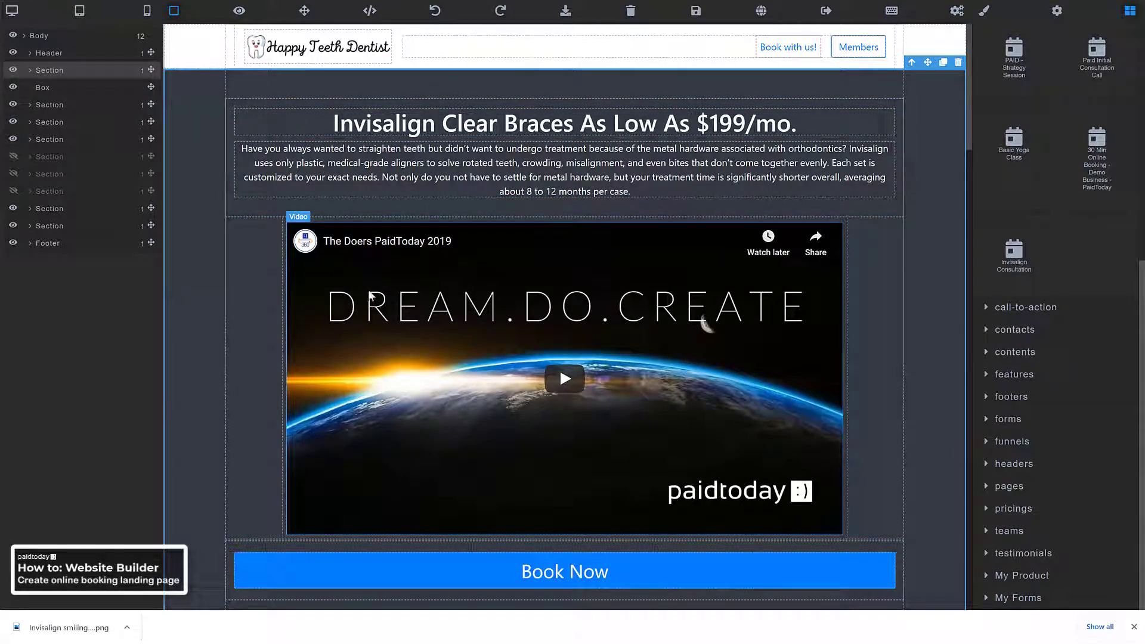
Turn on Autoplay for the embedded YouTube video and highlight its current Video ID
click(442, 300)
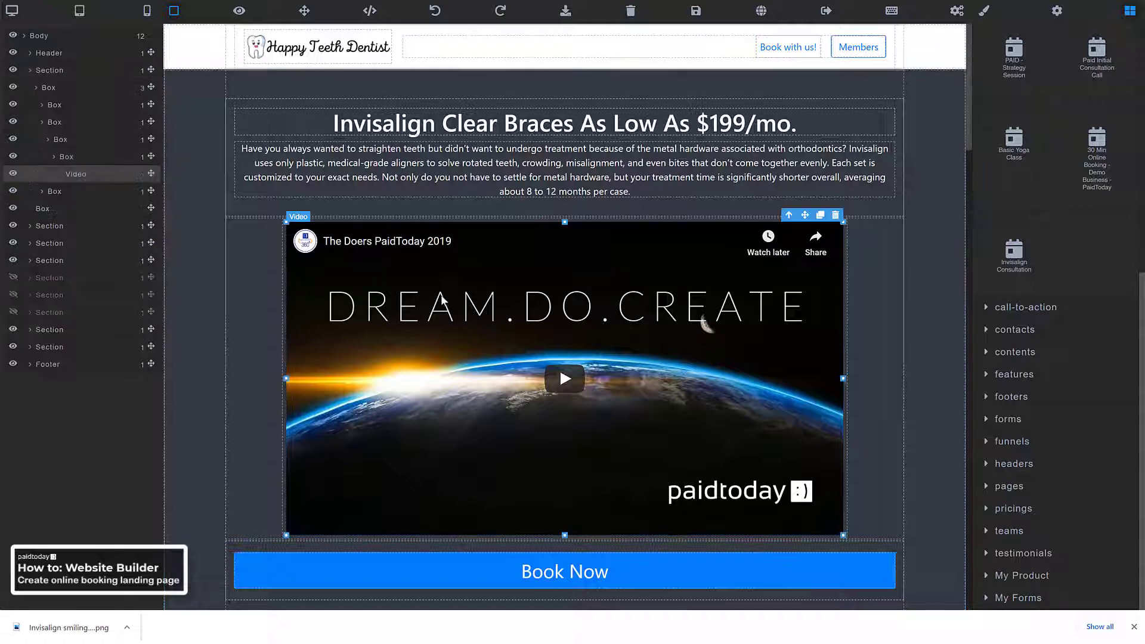
scroll(982, 35, up, 7)
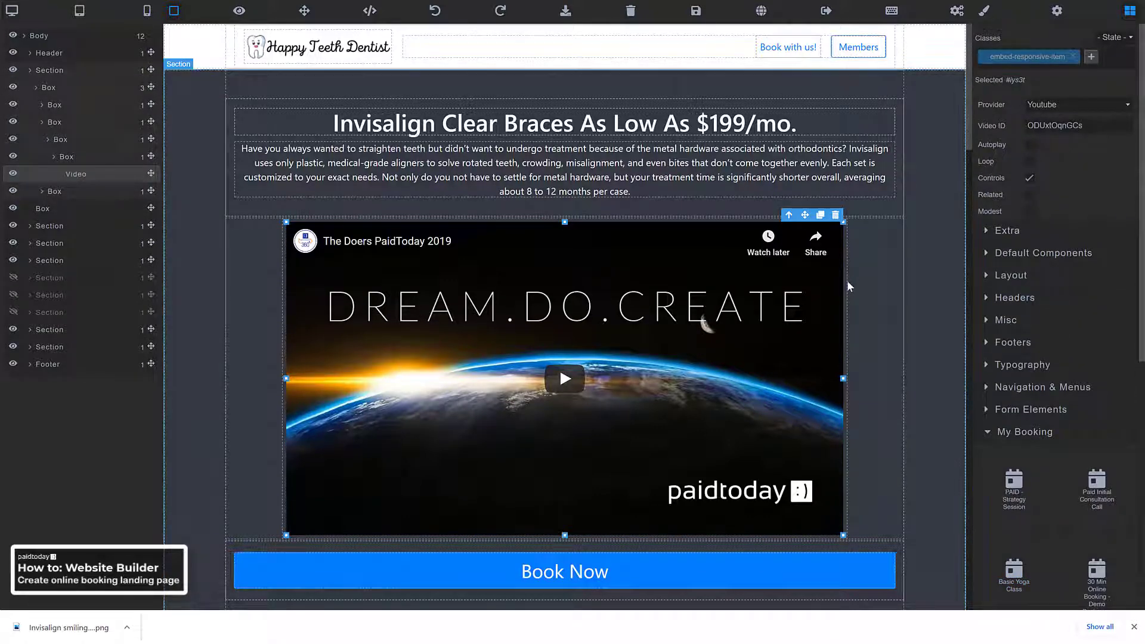
click(478, 169)
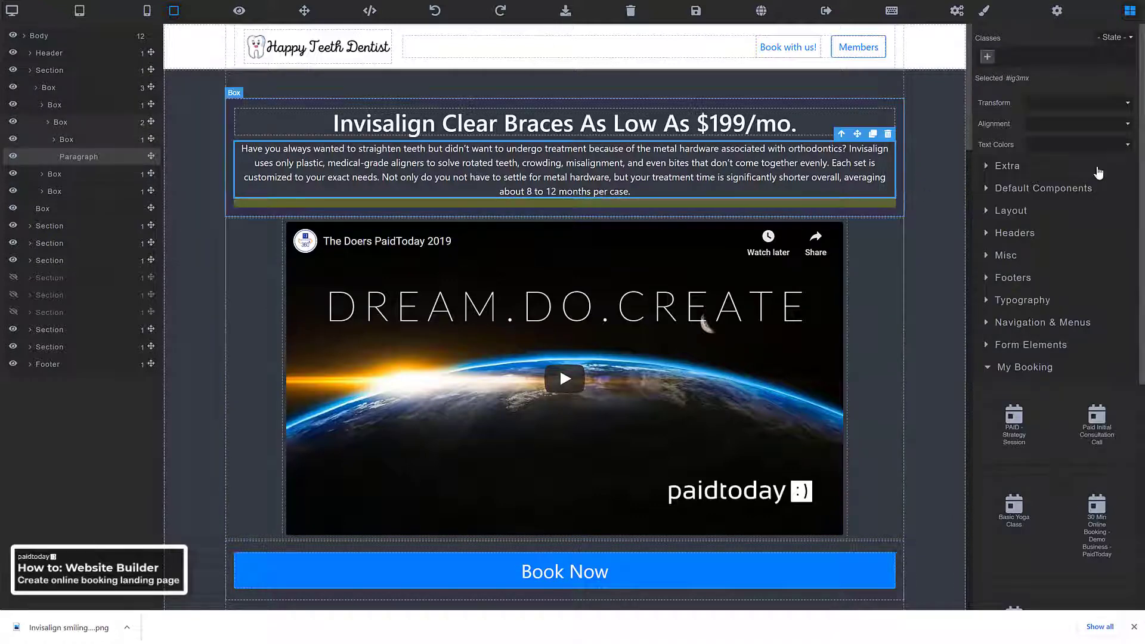
click(676, 322)
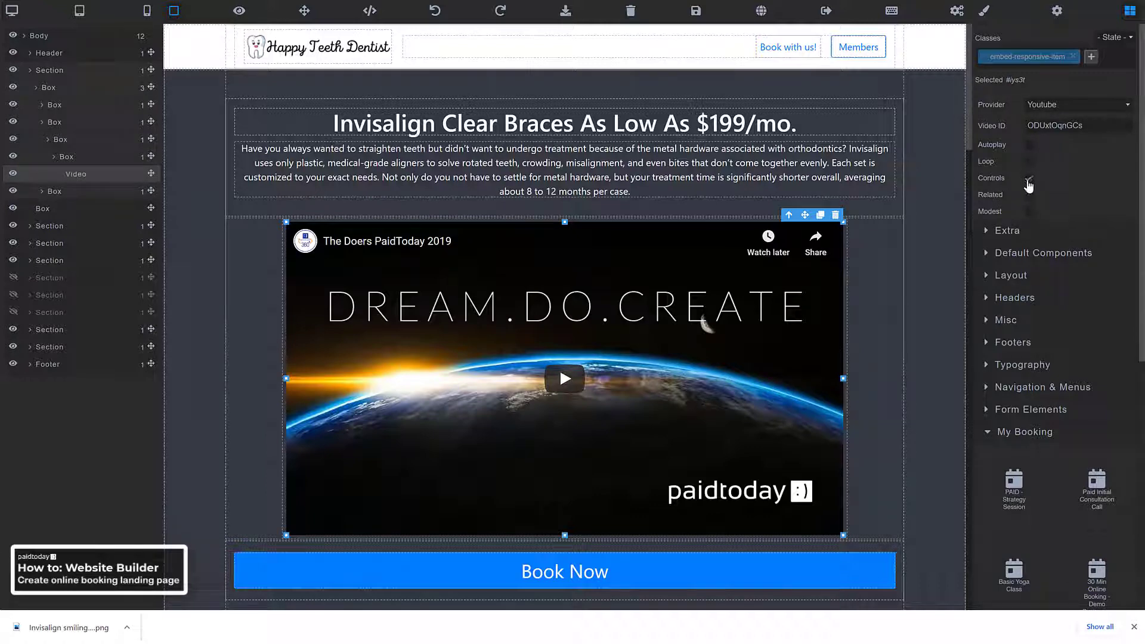
click(1030, 145)
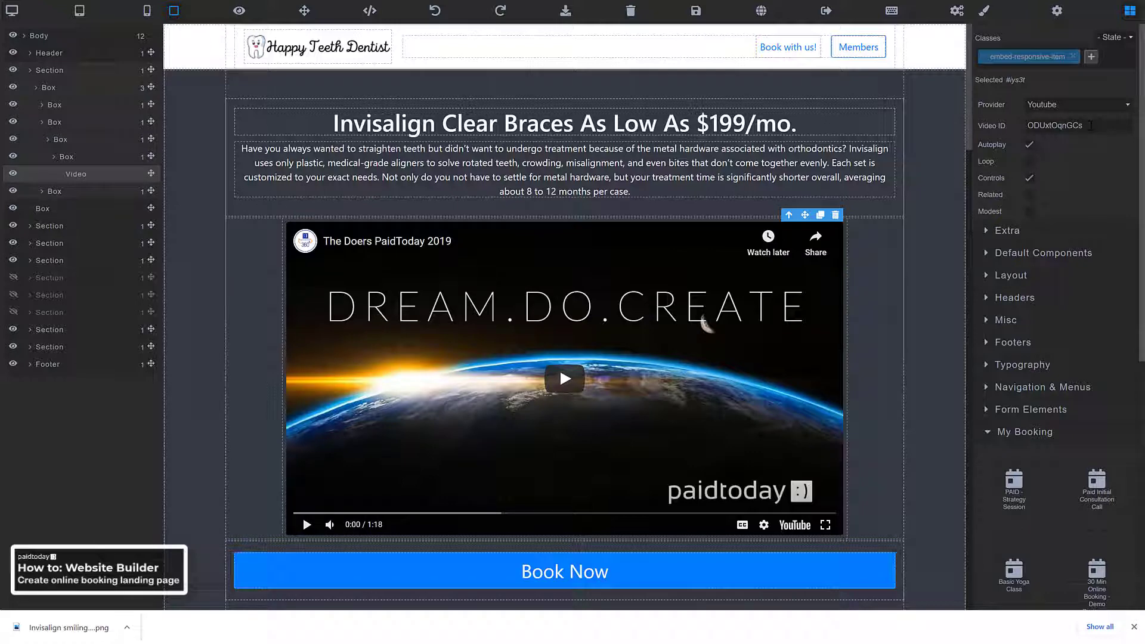
drag(1089, 126, 1026, 126)
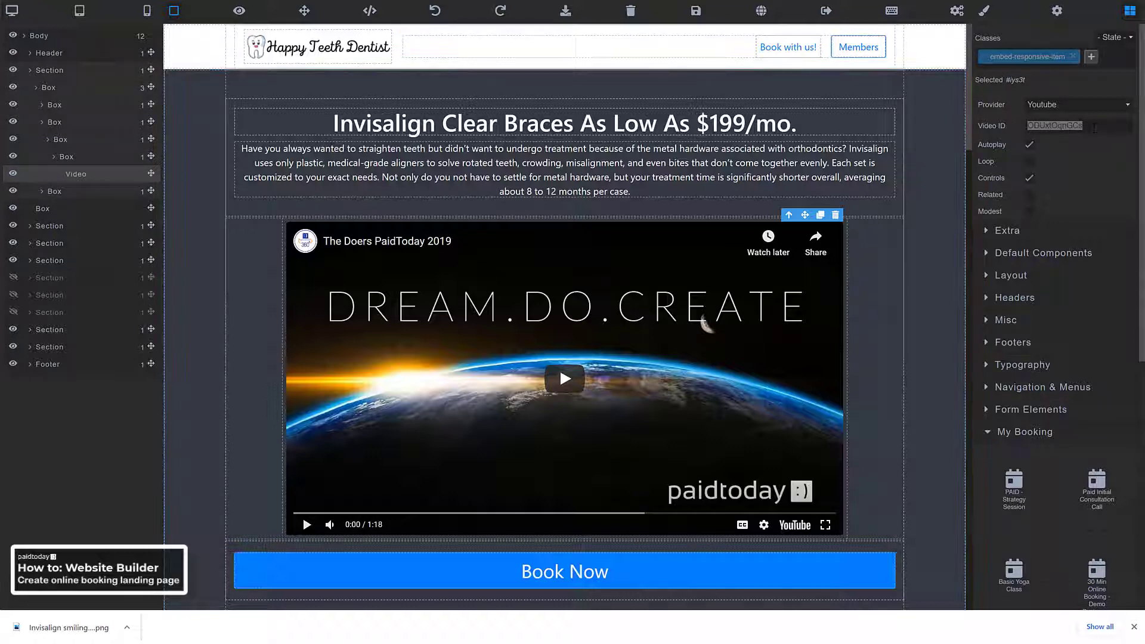
Set the Video ID to DKuc8WTQ3yM, keep Youtube as provider, and save the page
click(1087, 128)
drag(1090, 125, 1027, 131)
text(DKuc8WTQ3yM)
click(1072, 155)
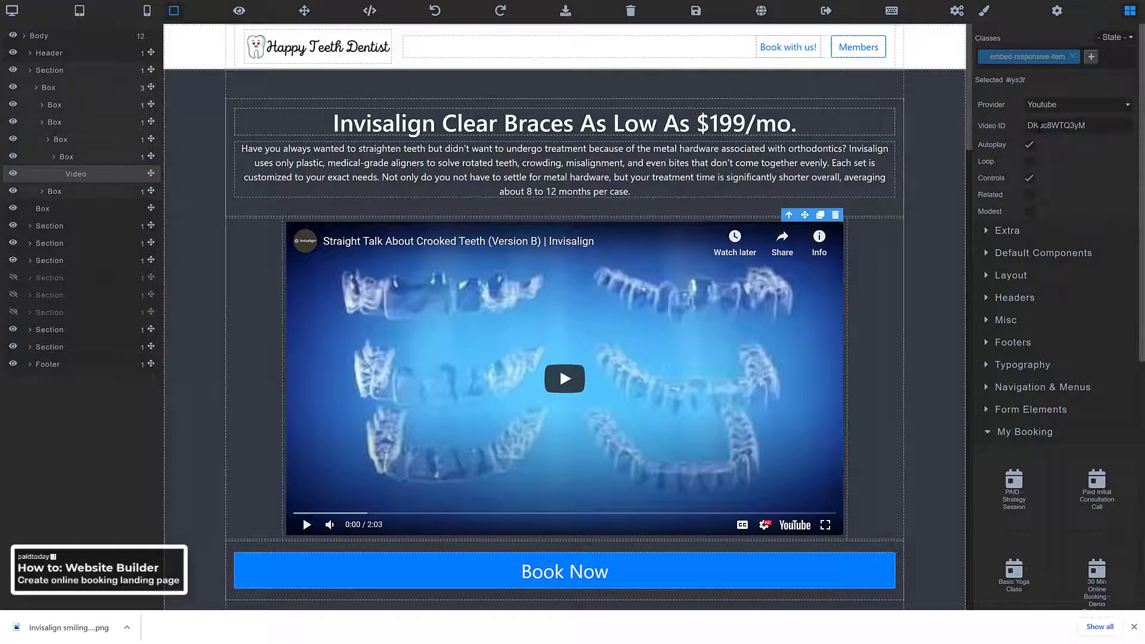
click(1060, 105)
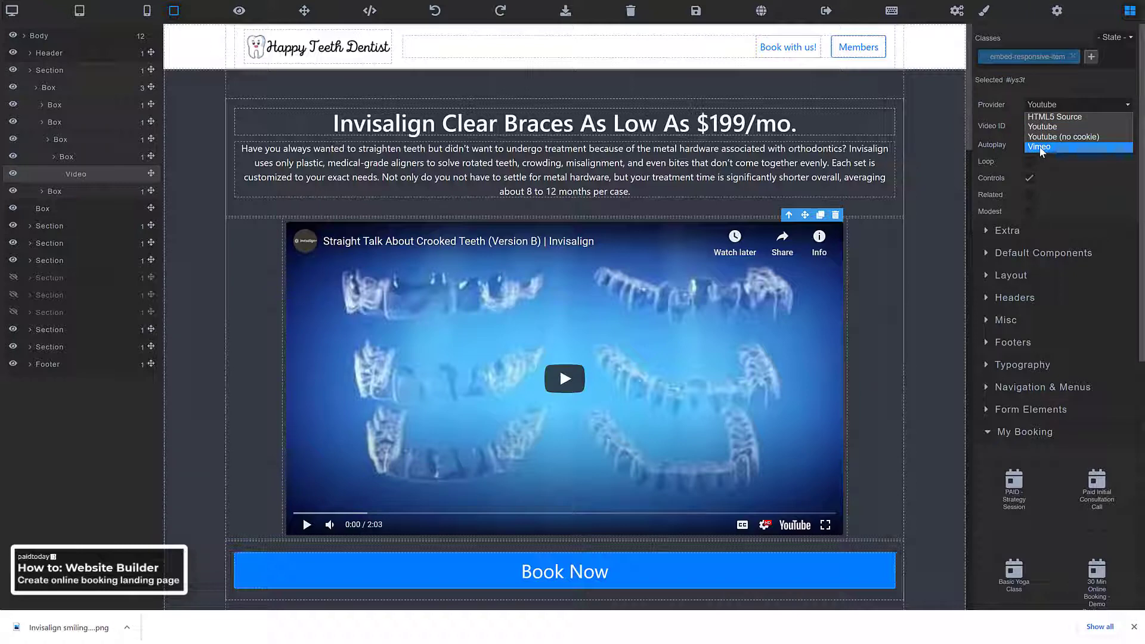
click(1057, 102)
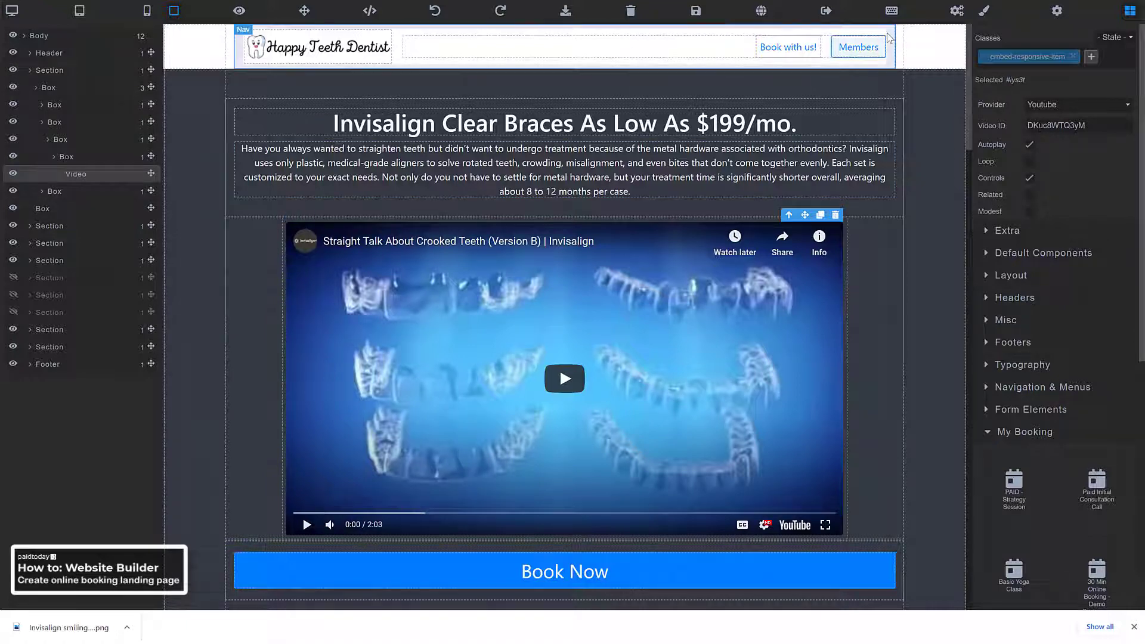
click(696, 13)
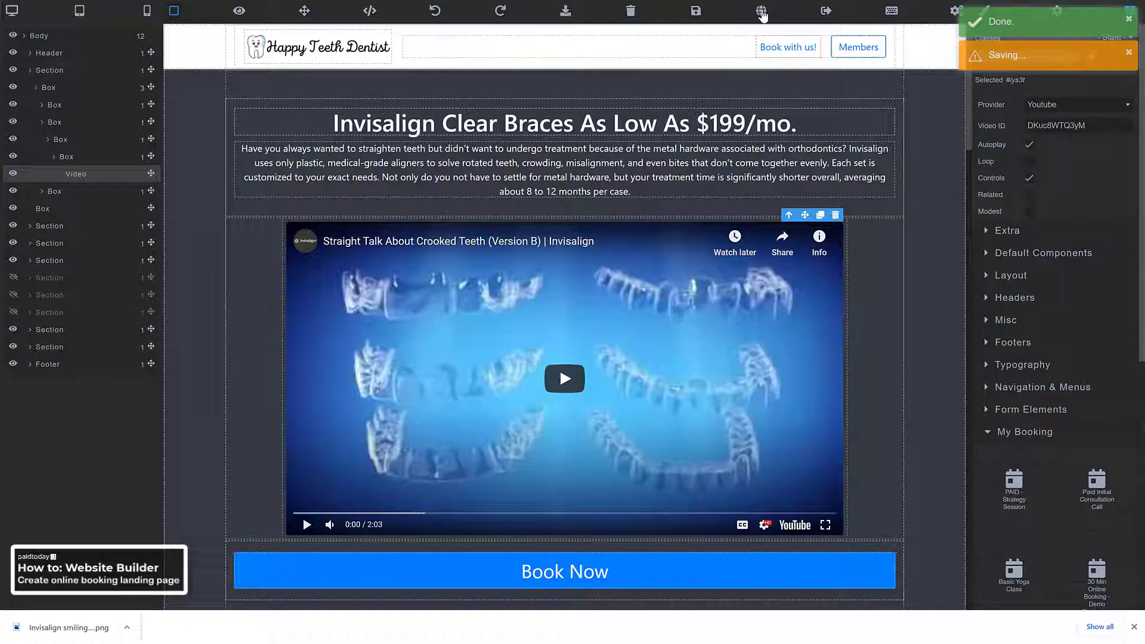
Preview the landing page live, play the embedded Invisalign video, and scroll through the page
click(762, 12)
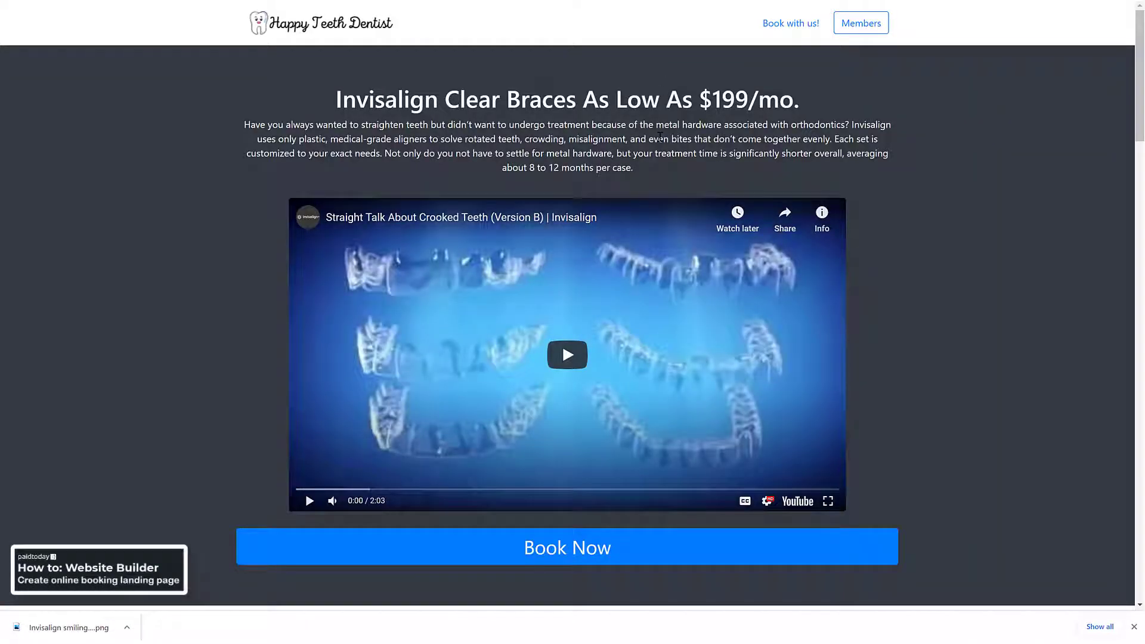
scroll(892, 263, down, 5)
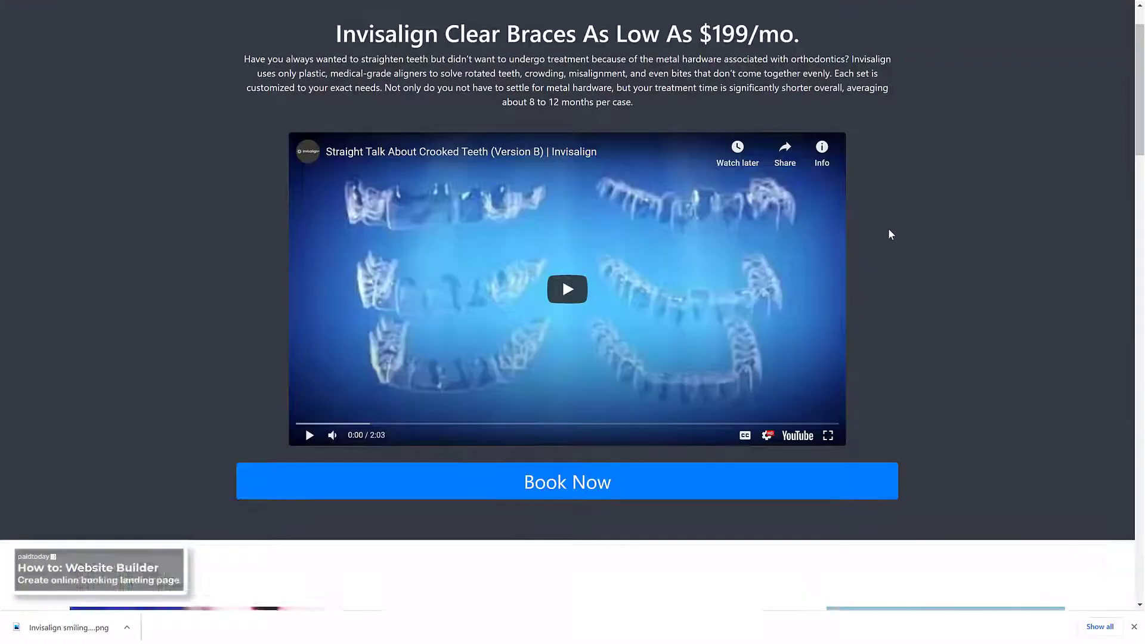
scroll(918, 146, up, 3)
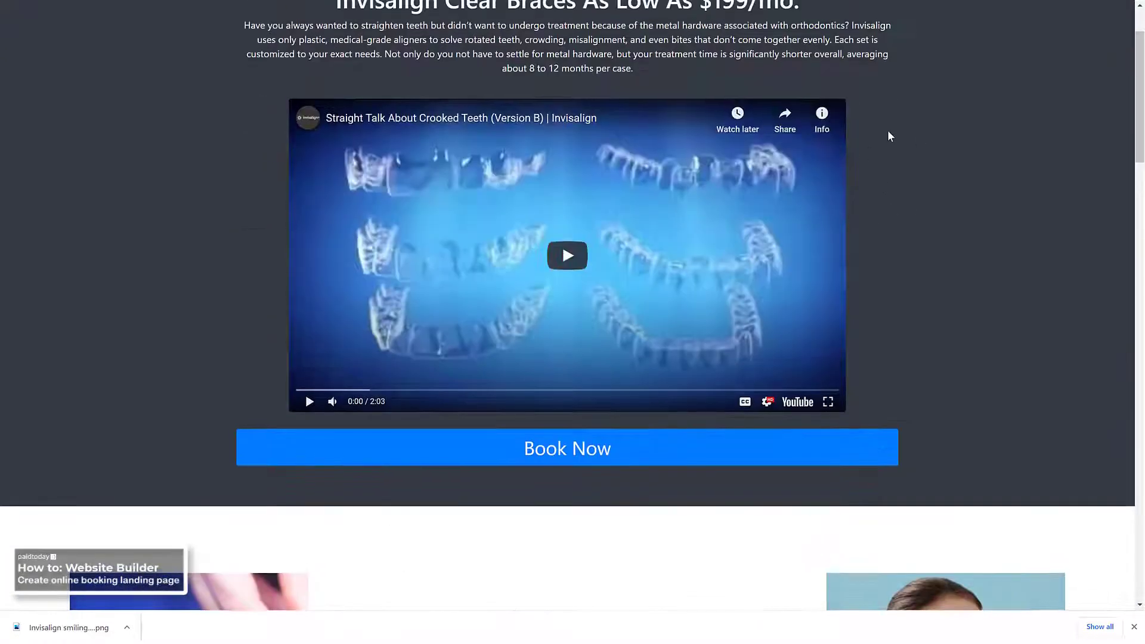
scroll(876, 183, up, 2)
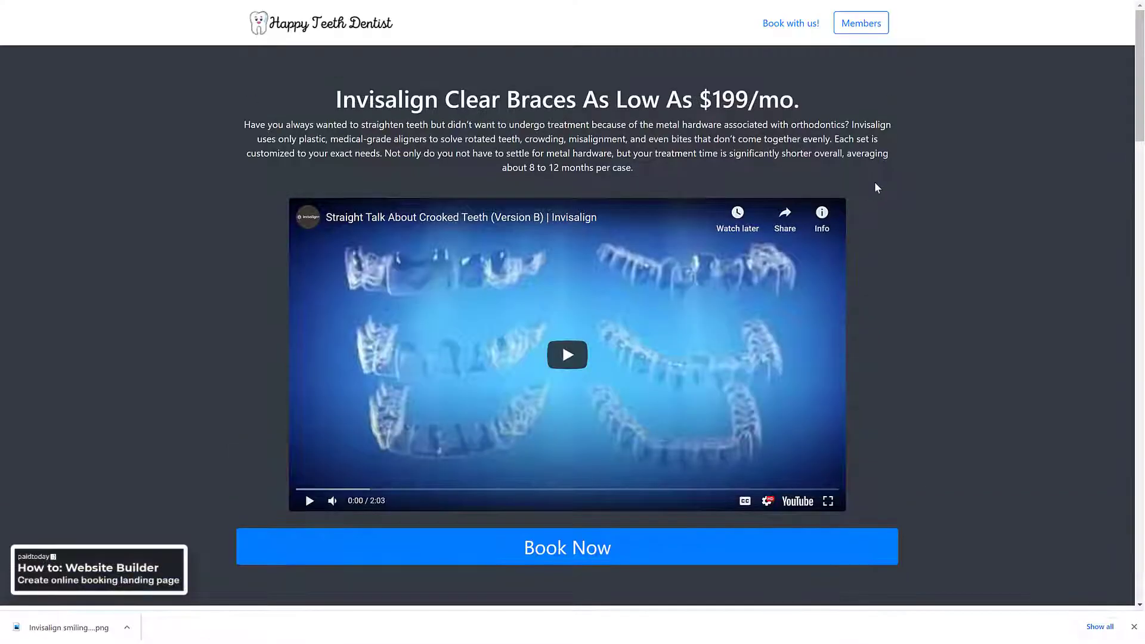
click(567, 355)
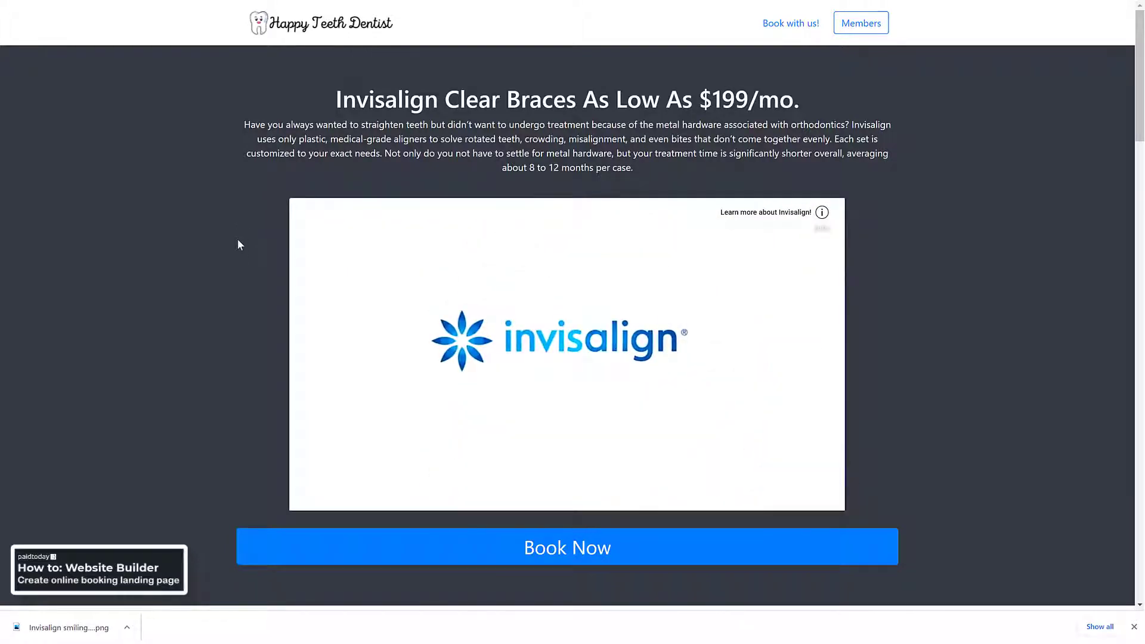
scroll(232, 245, down, 2)
scroll(231, 242, down, 2)
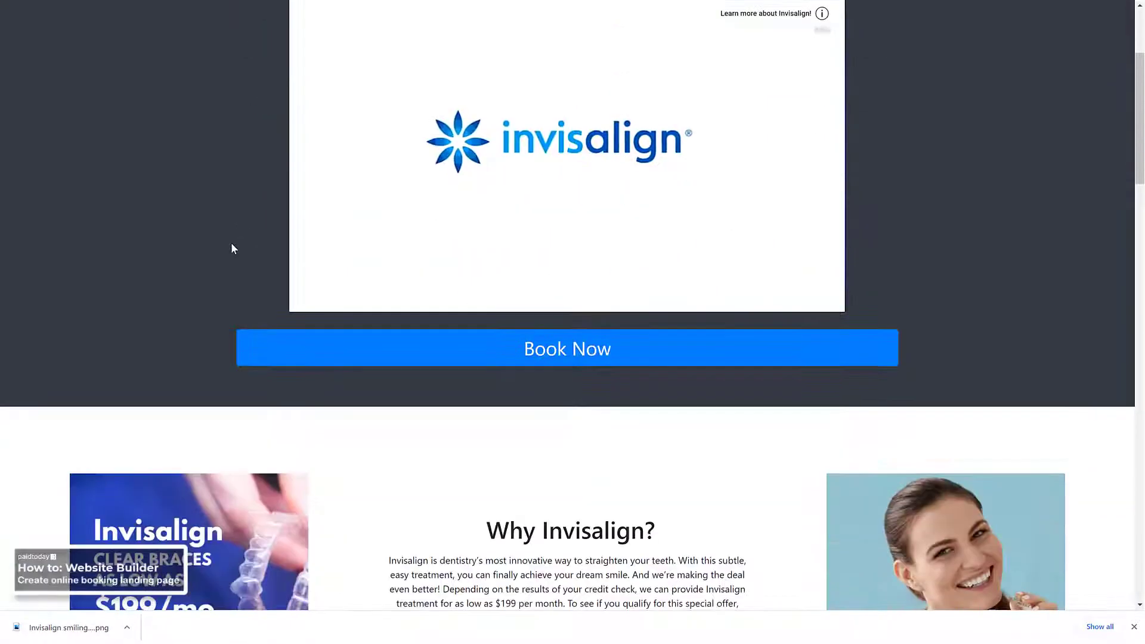
scroll(231, 242, up, 2)
scroll(230, 242, down, 1)
scroll(232, 244, down, 7)
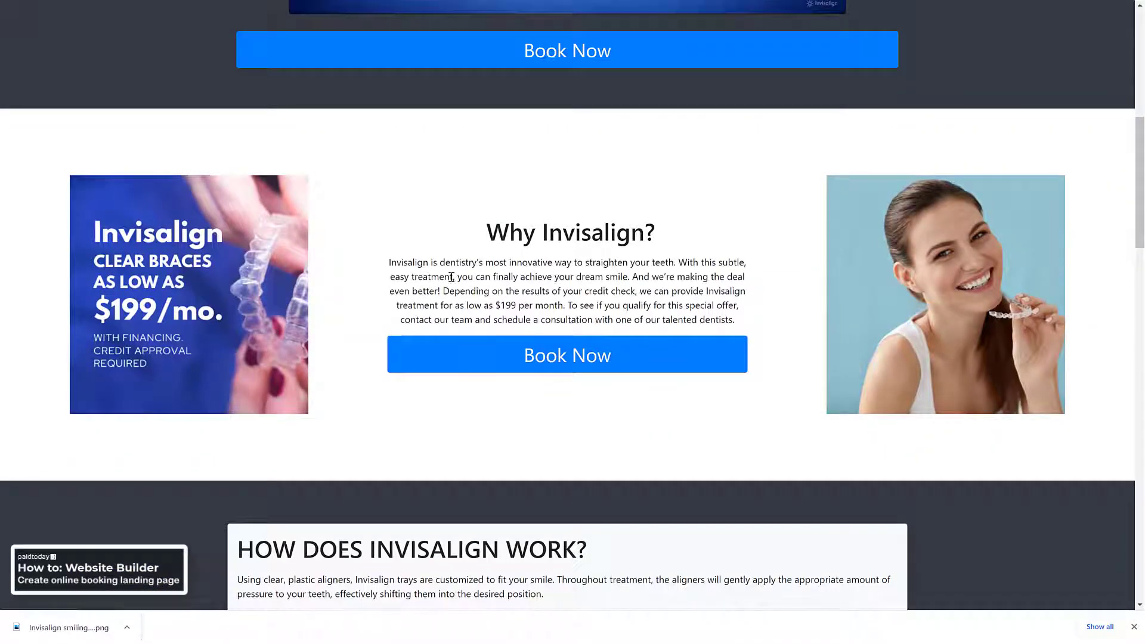
scroll(452, 277, down, 12)
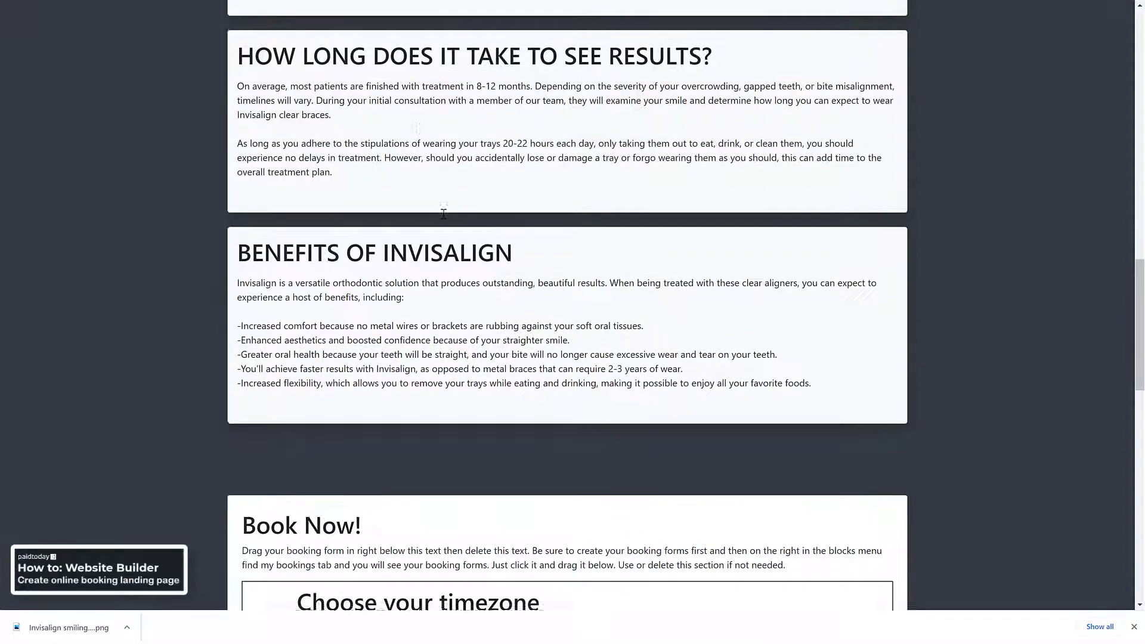
scroll(443, 214, down, 2)
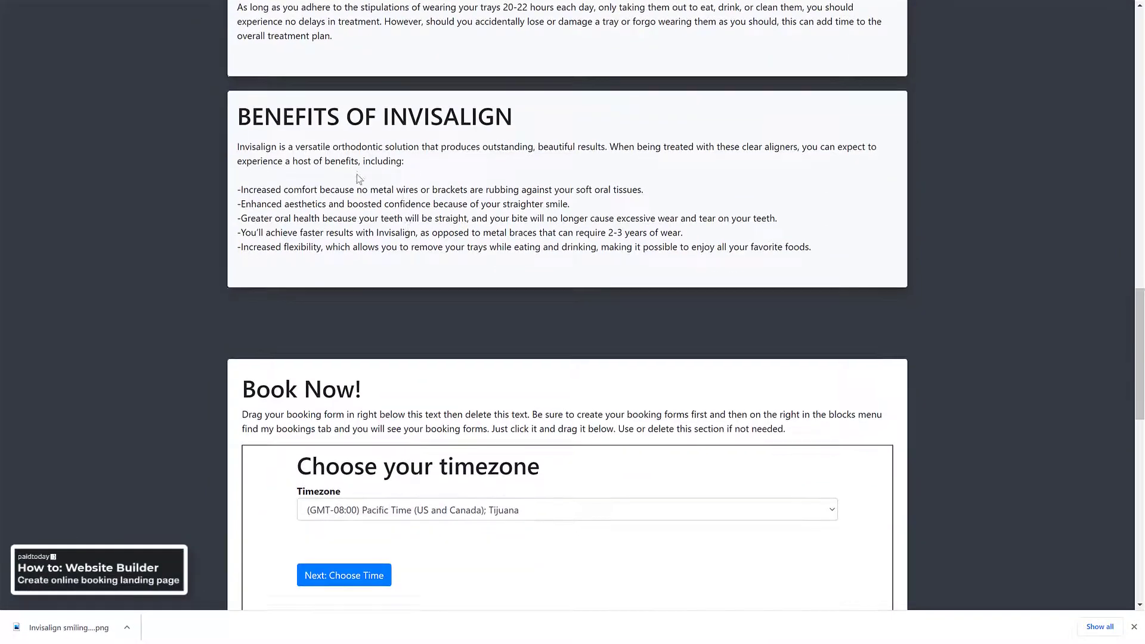
scroll(359, 179, down, 6)
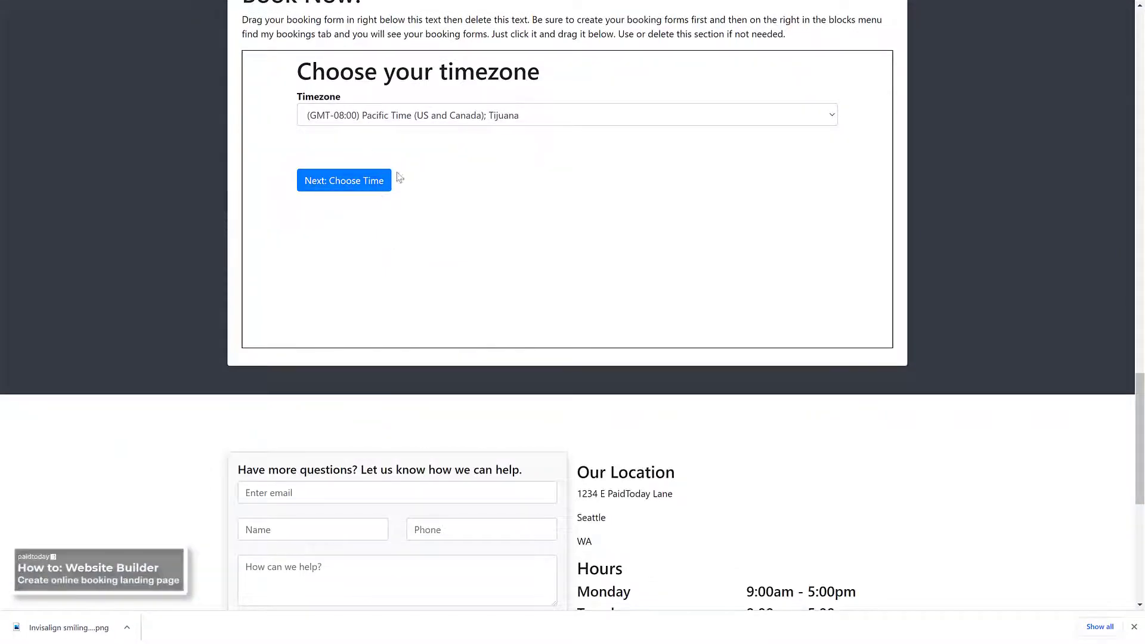
scroll(400, 177, up, 20)
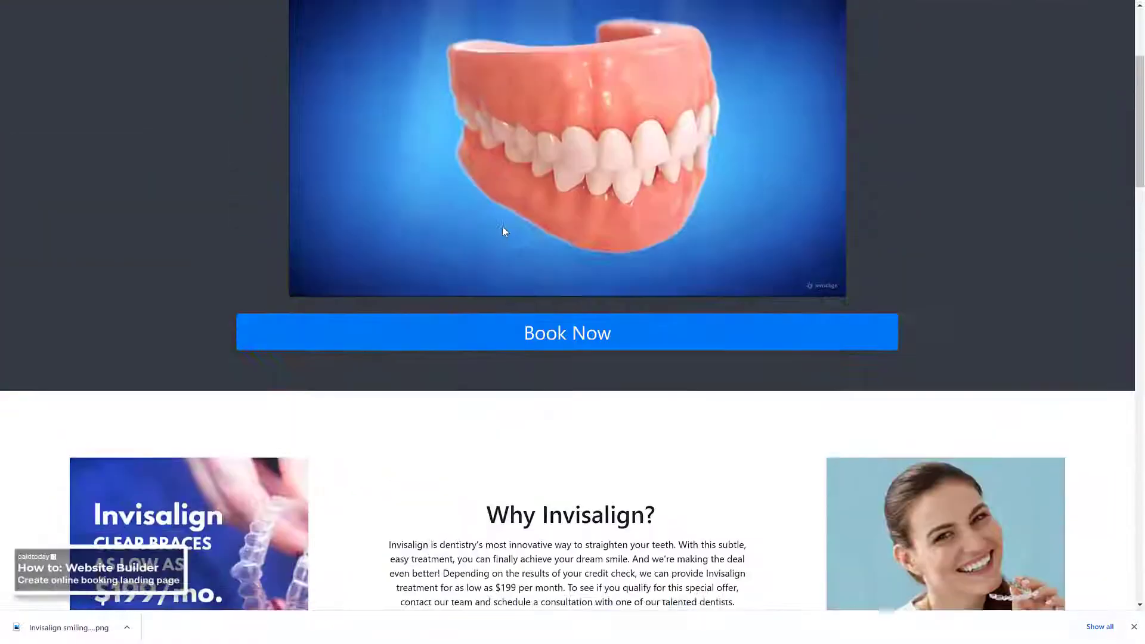
Jump to the Book Now! booking form and review that part of the live page
click(519, 346)
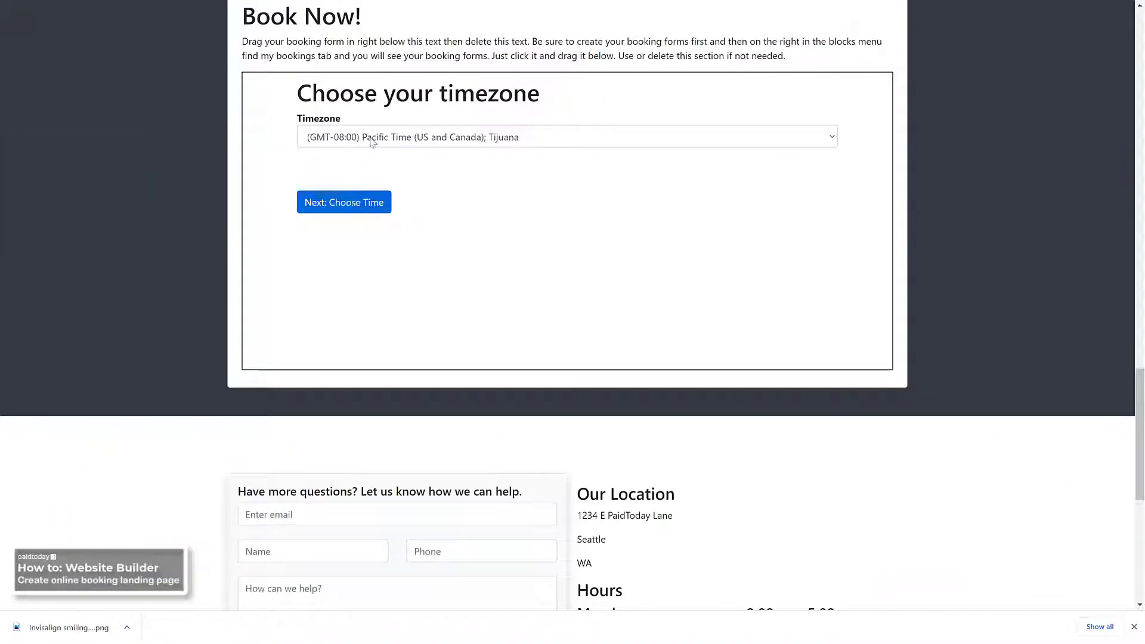
scroll(438, 292, down, 5)
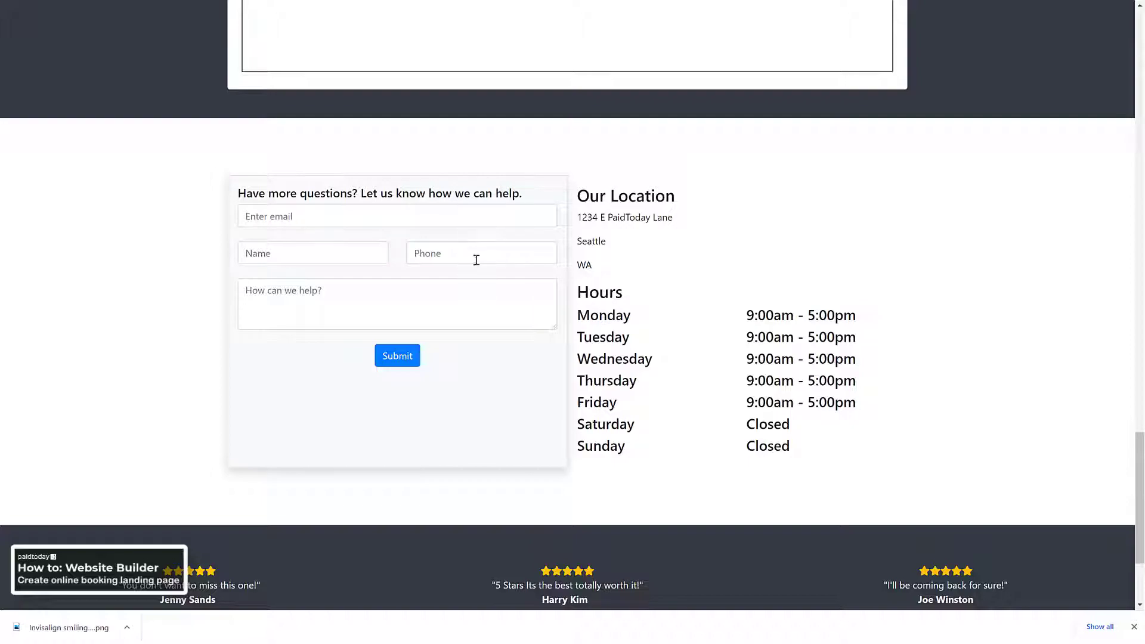
scroll(535, 254, up, 3)
scroll(519, 268, up, 3)
scroll(502, 310, down, 6)
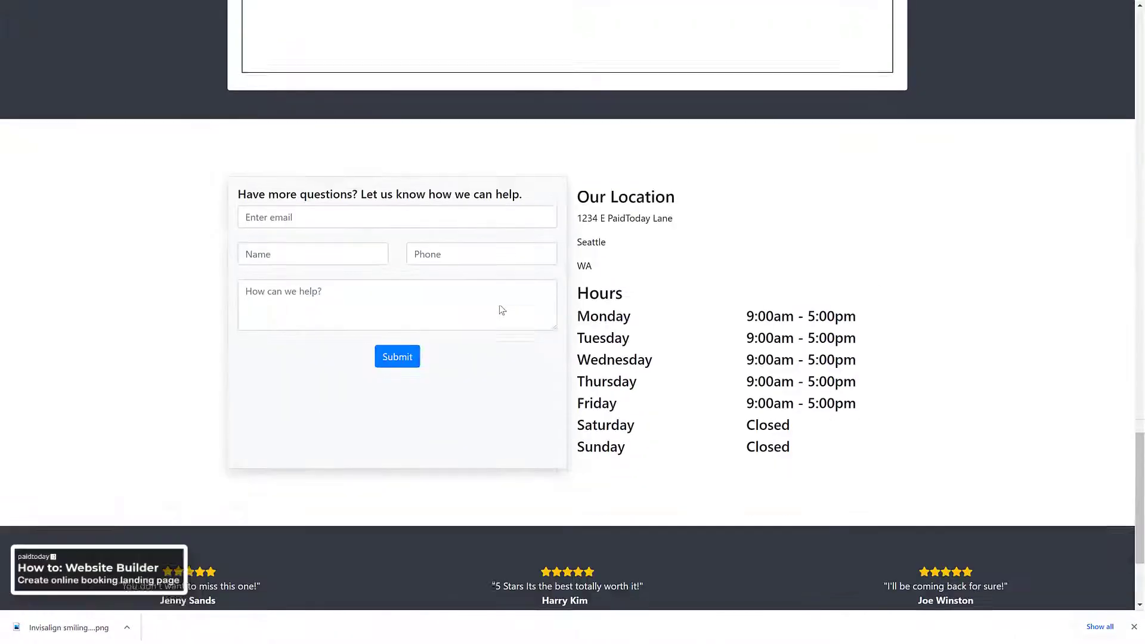
scroll(606, 361, up, 9)
scroll(606, 361, up, 15)
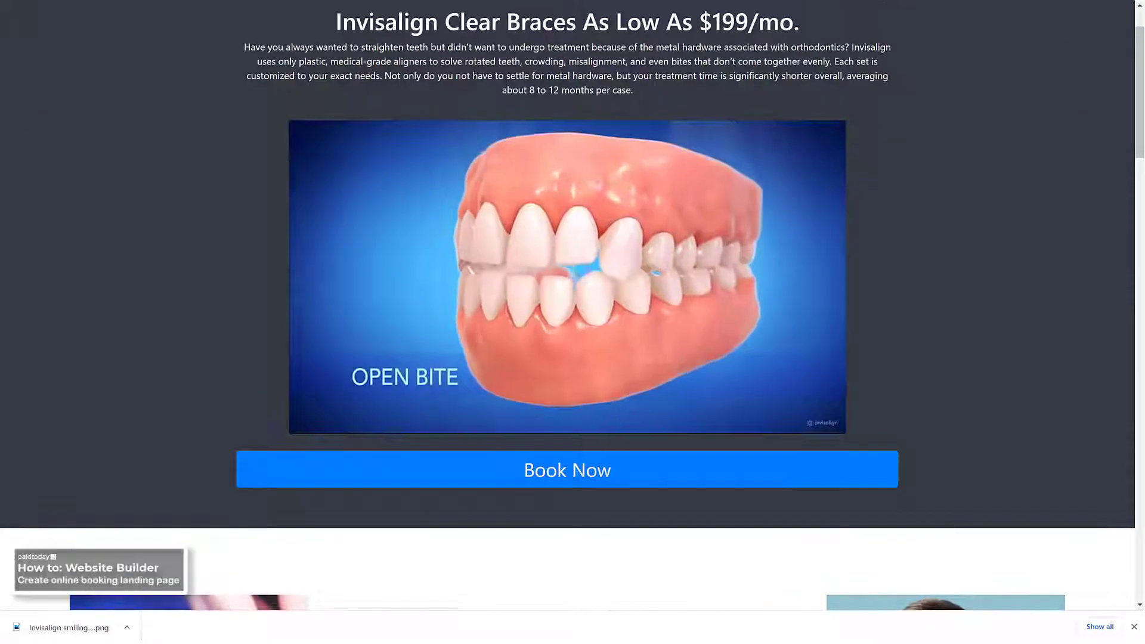
scroll(518, 342, up, 1)
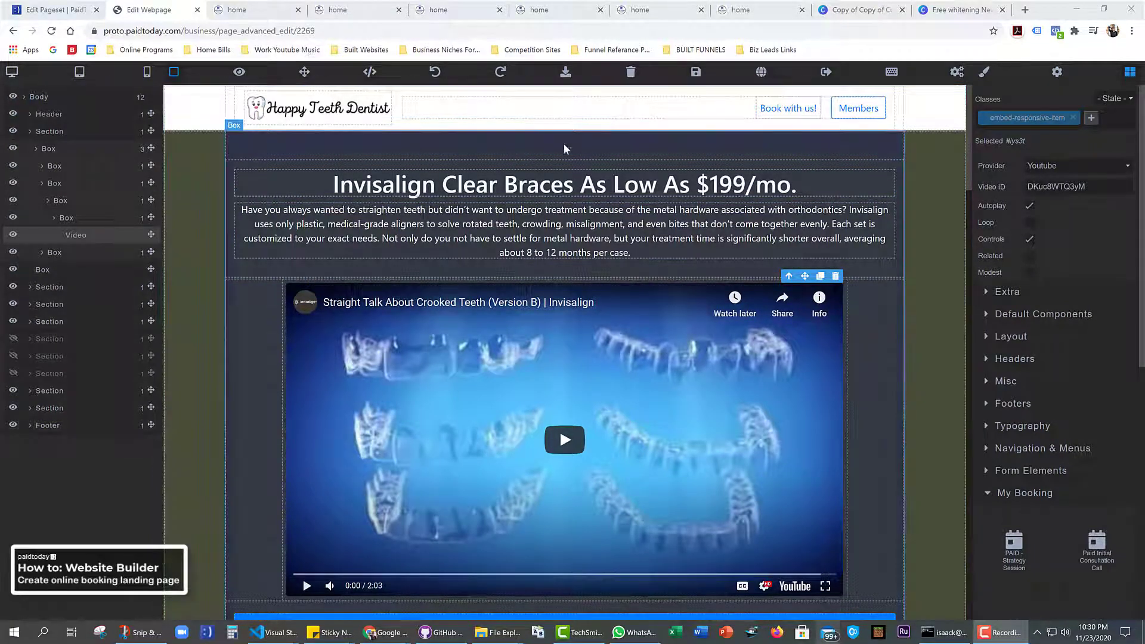
Go full screen with F11 and scroll through the landing page in the phone-width layout
click(366, 149)
key(F11)
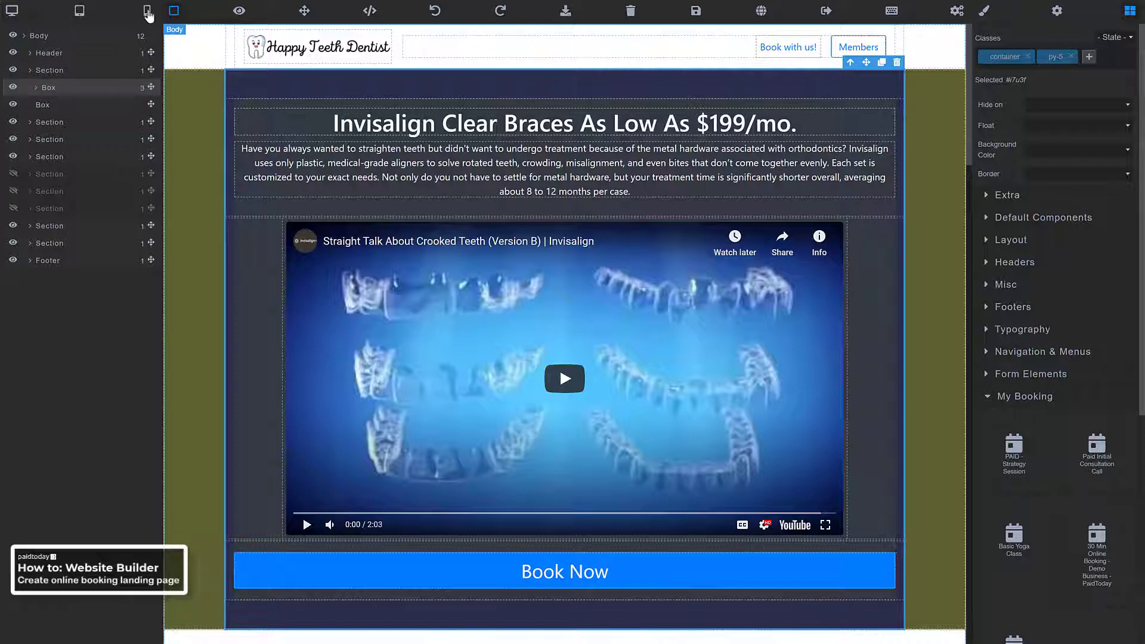
click(148, 13)
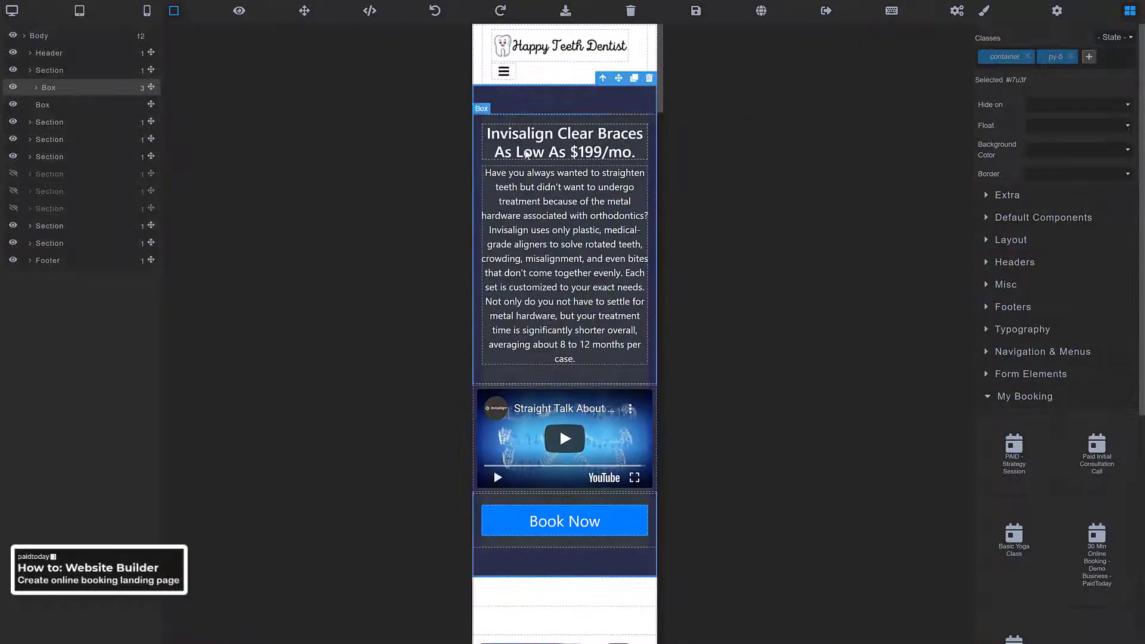
scroll(548, 157, down, 3)
scroll(570, 143, down, 9)
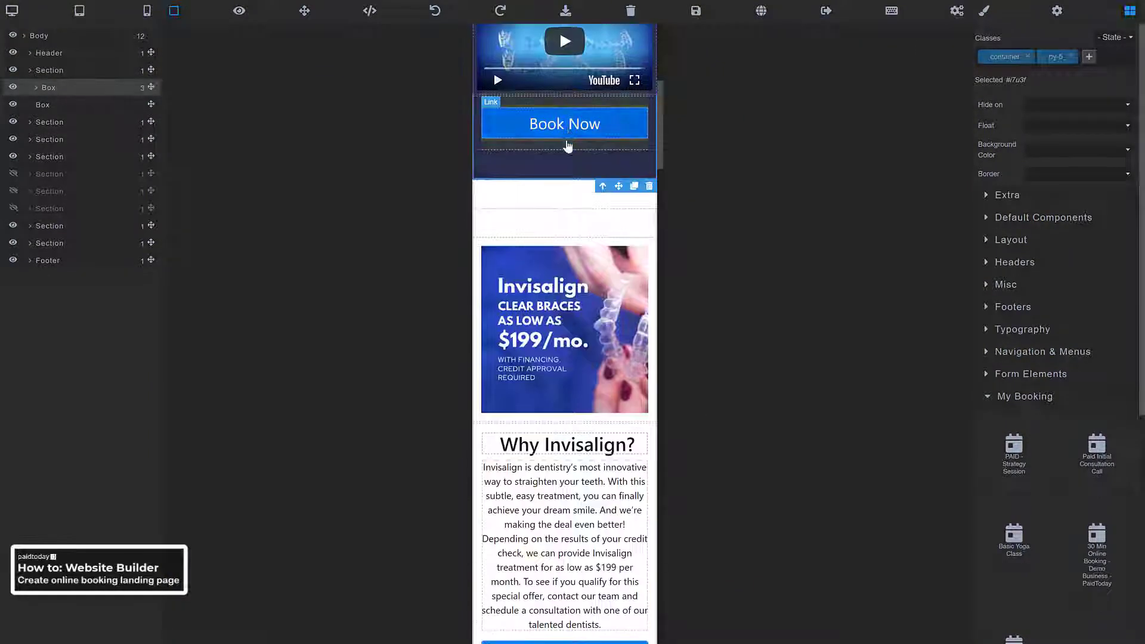
scroll(568, 146, down, 13)
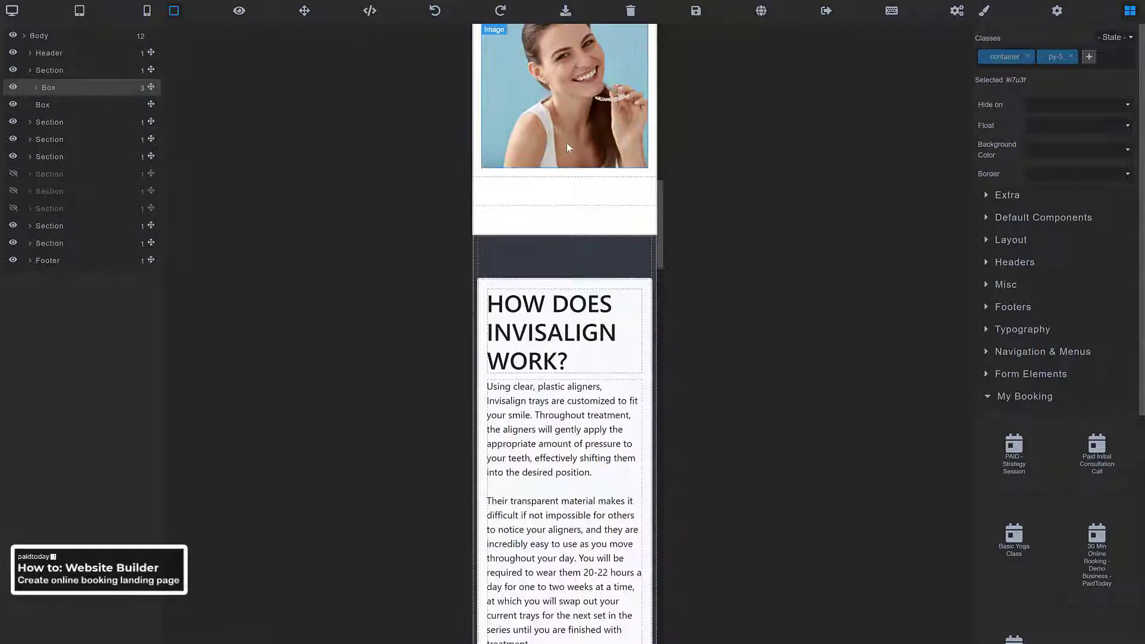
scroll(550, 233, down, 14)
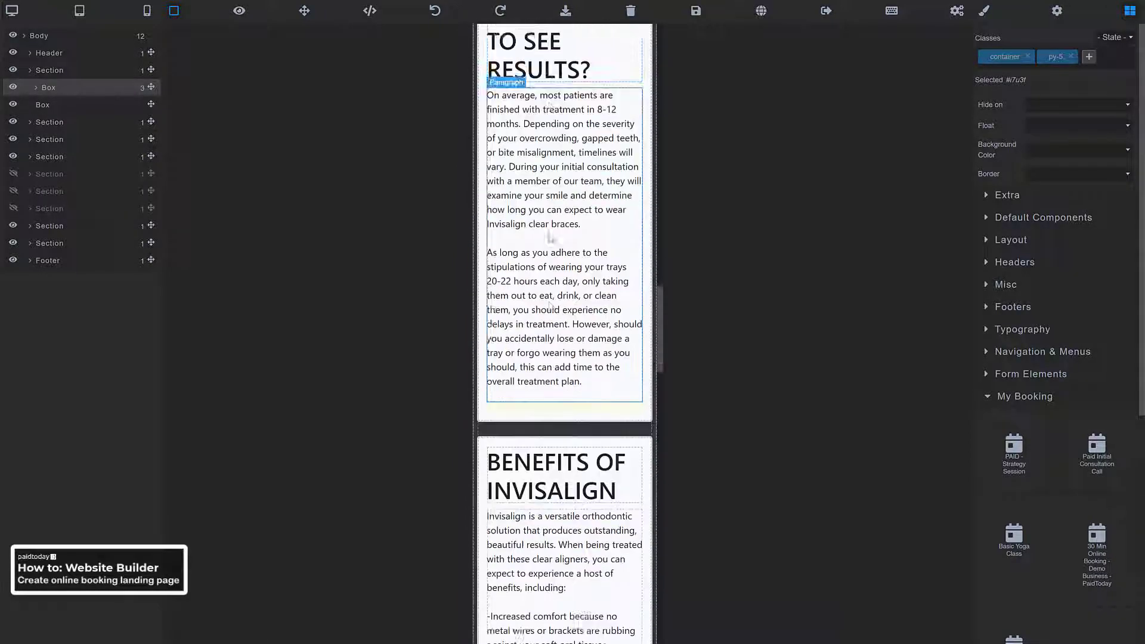
scroll(552, 238, down, 5)
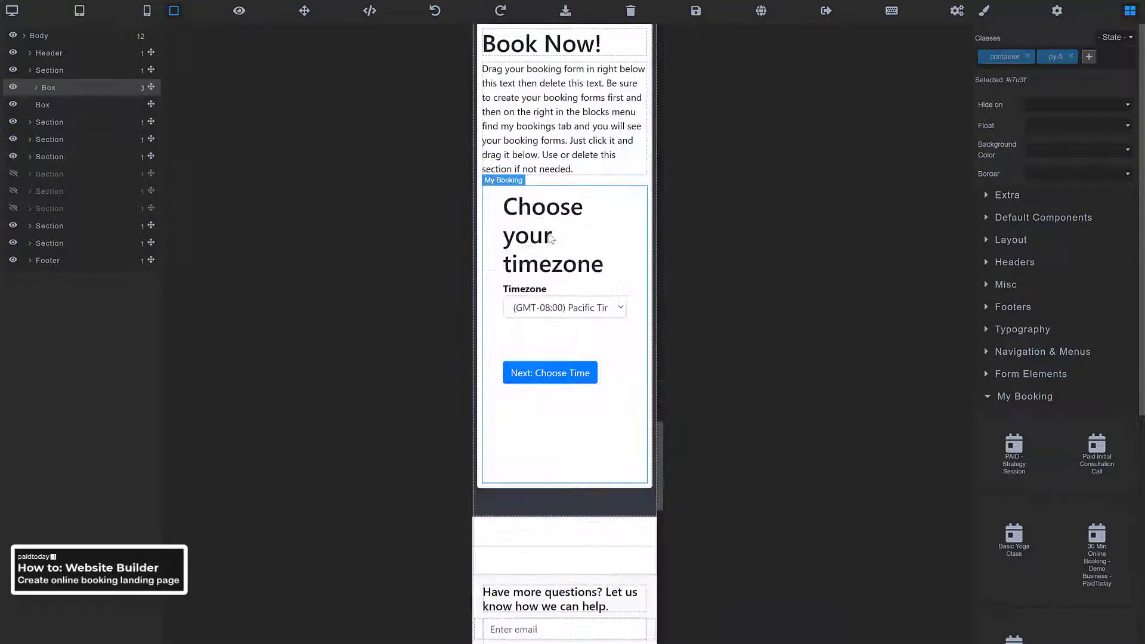
scroll(548, 260, up, 2)
scroll(542, 322, down, 2)
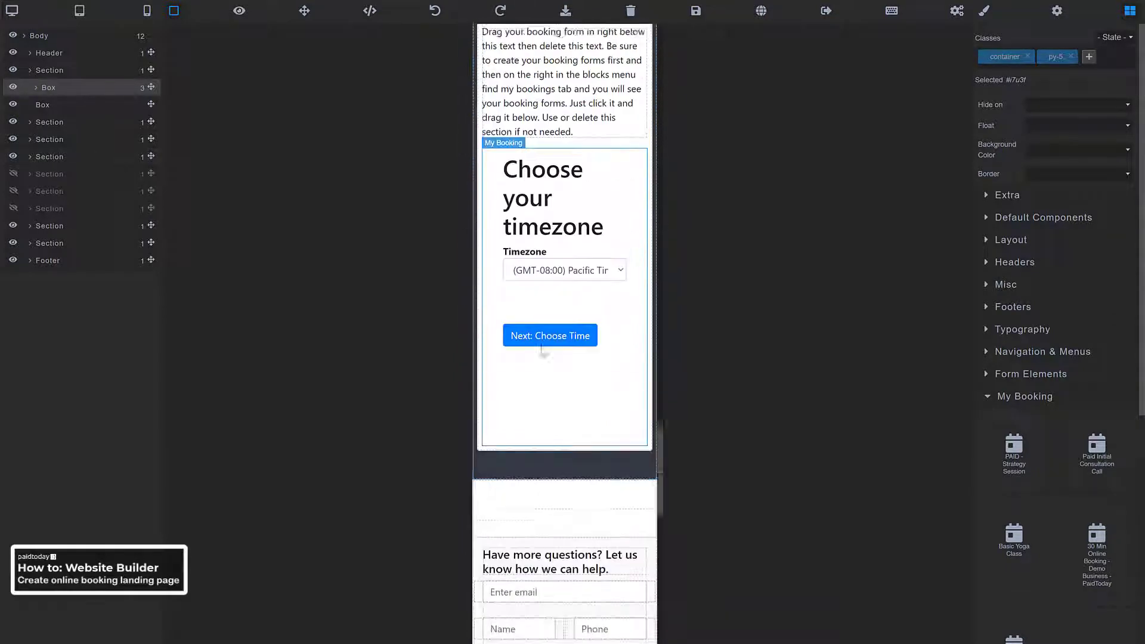
scroll(542, 349, up, 1)
scroll(545, 343, down, 3)
scroll(541, 299, down, 10)
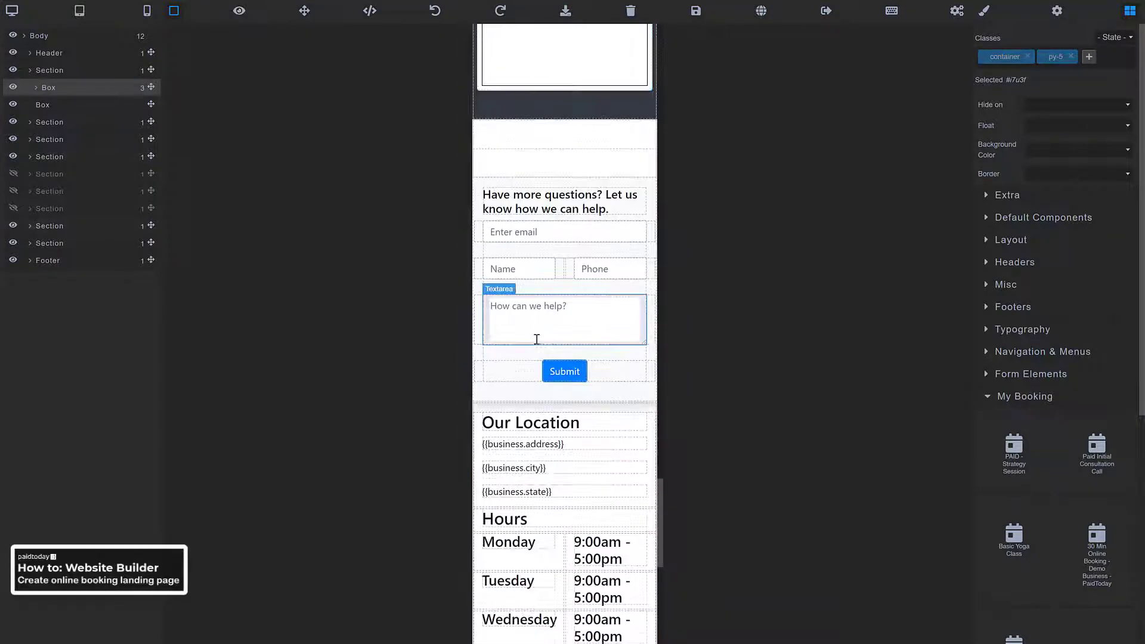
scroll(525, 352, down, 2)
scroll(525, 352, up, 20)
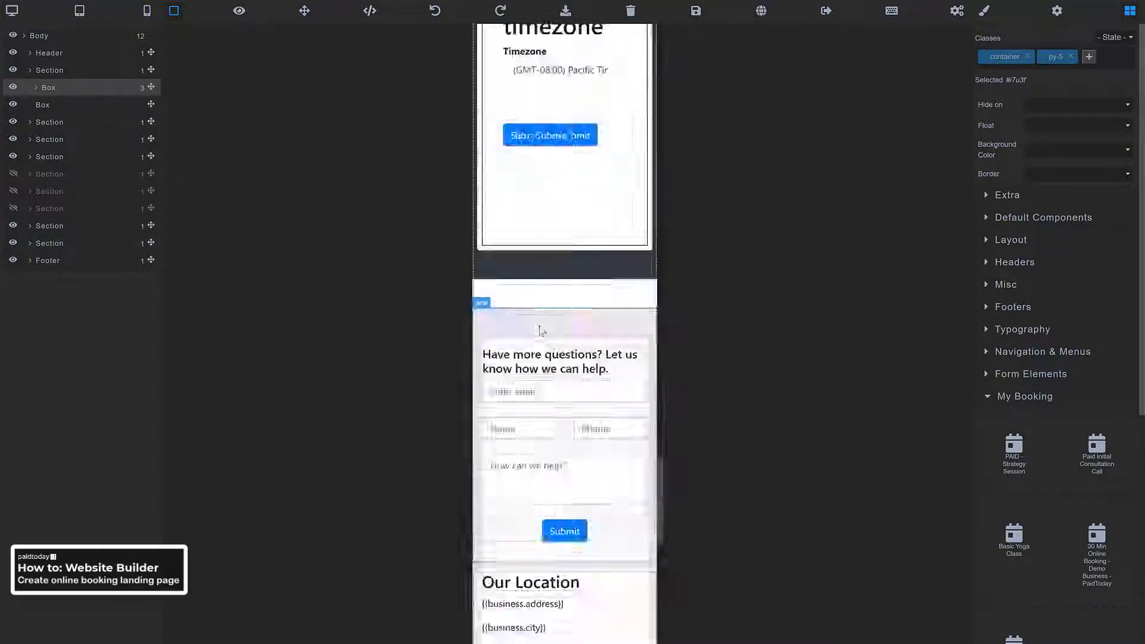
Switch the canvas to tablet width and scroll through the headline, benefits cards and booking form
click(80, 10)
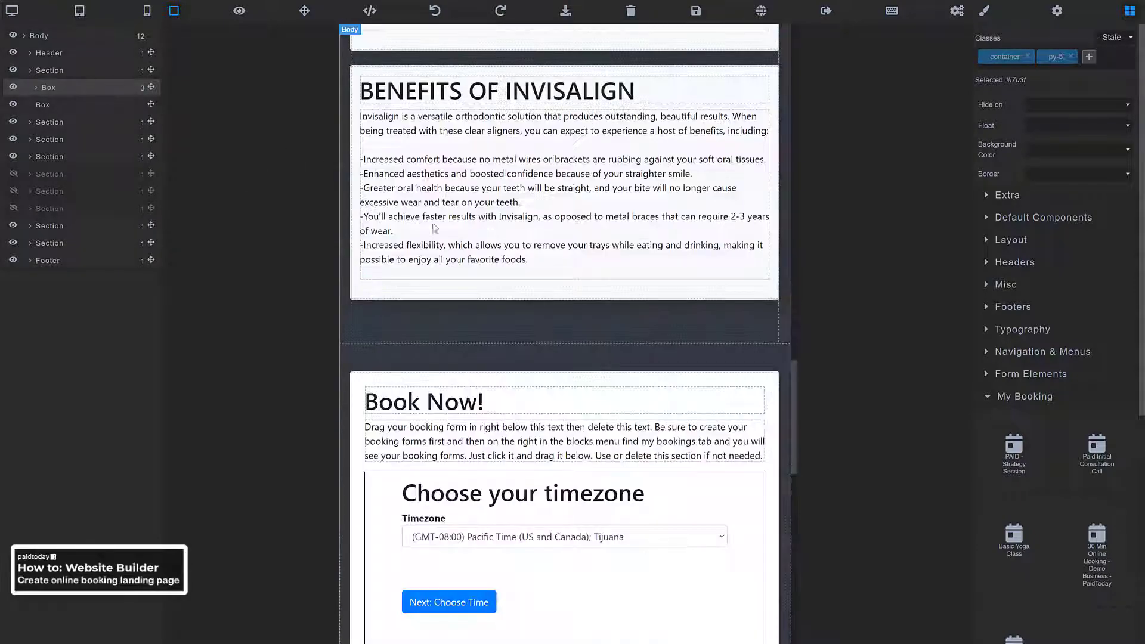
scroll(506, 232, down, 10)
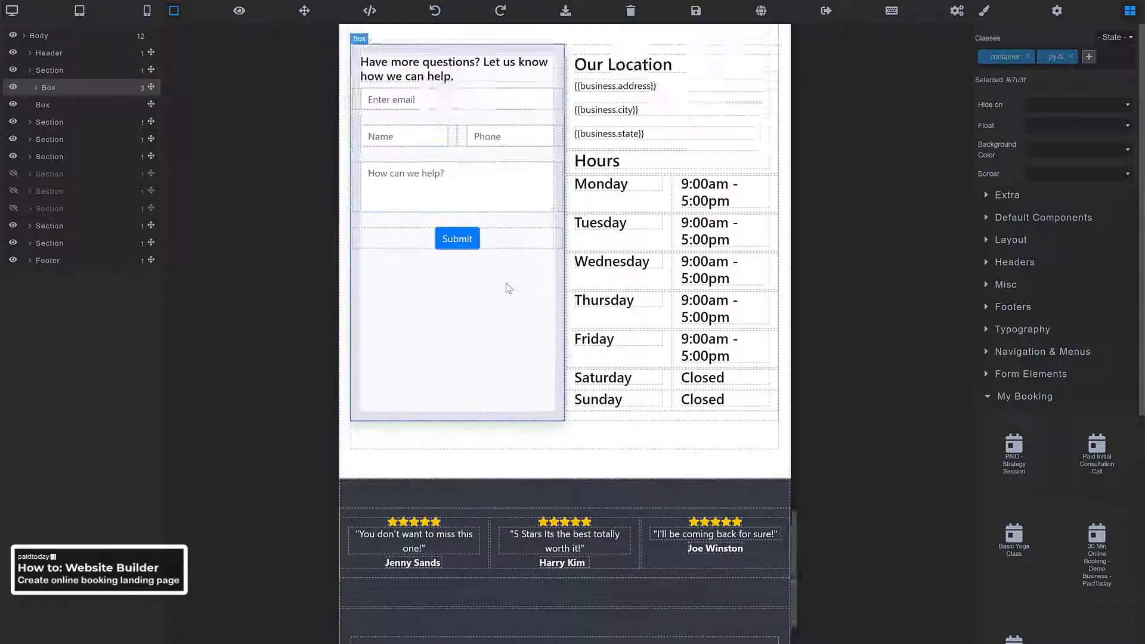
scroll(541, 268, up, 10)
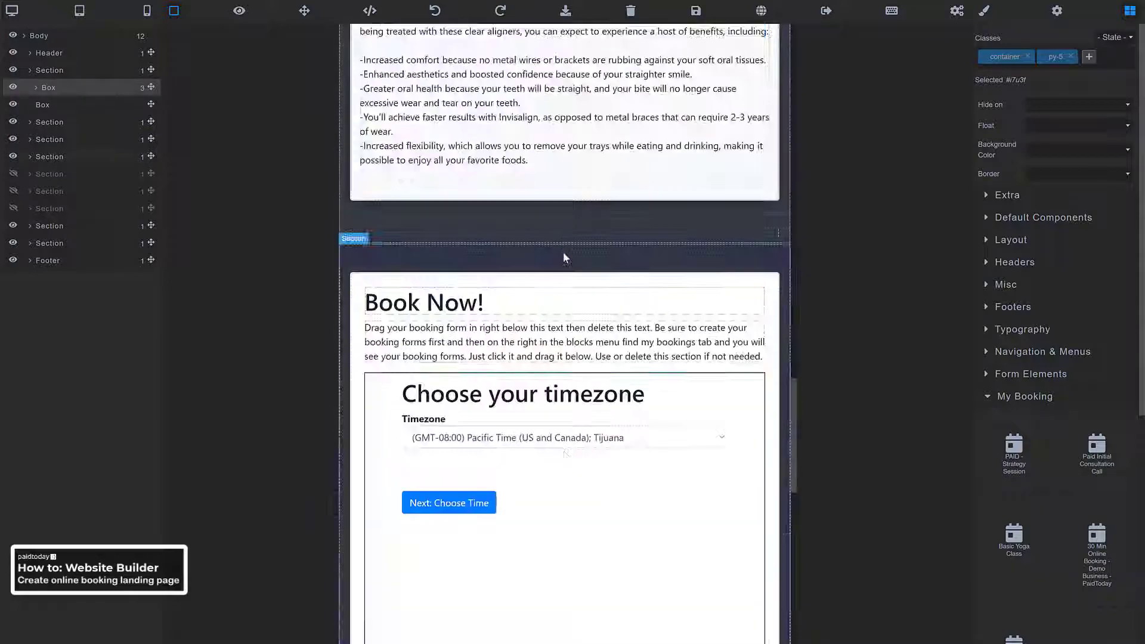
scroll(568, 295, up, 10)
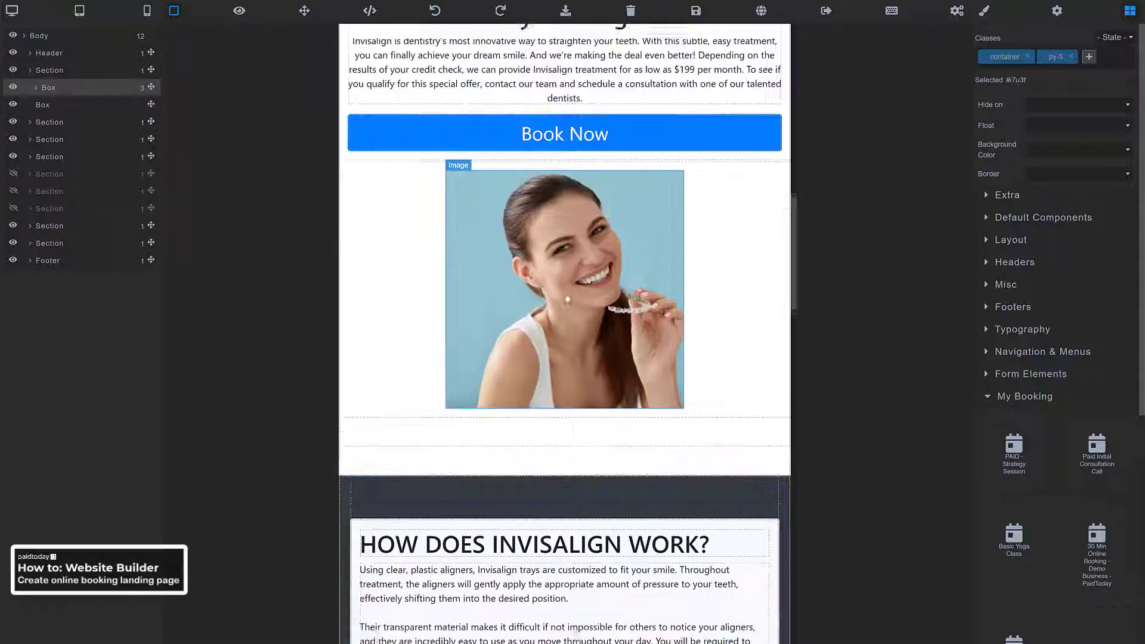
scroll(568, 298, up, 10)
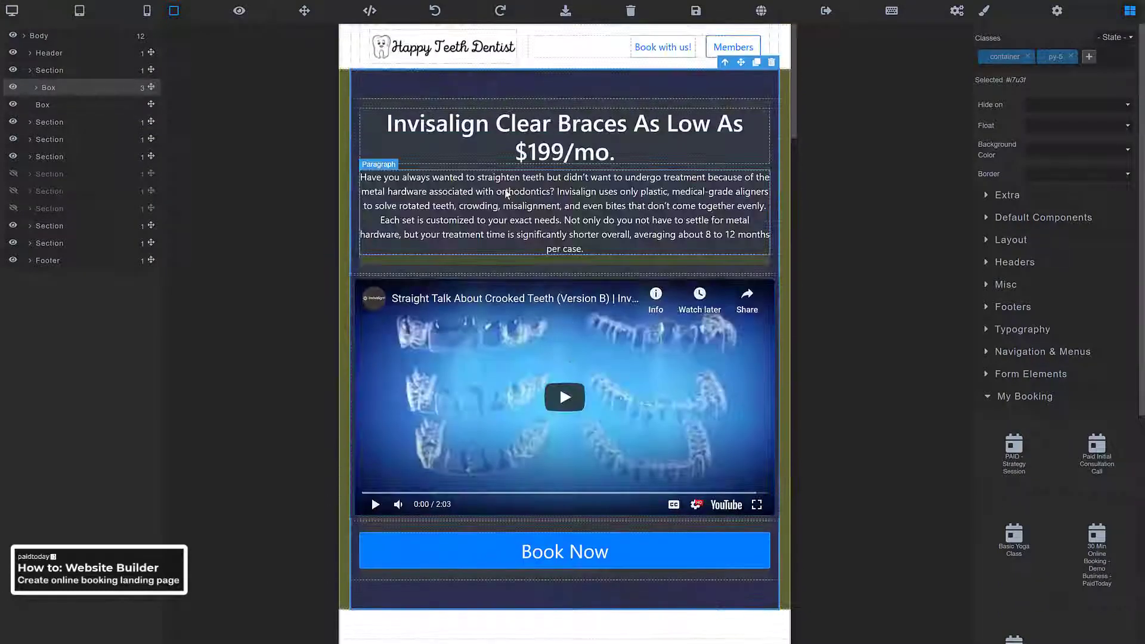
scroll(460, 143, down, 2)
scroll(465, 179, up, 2)
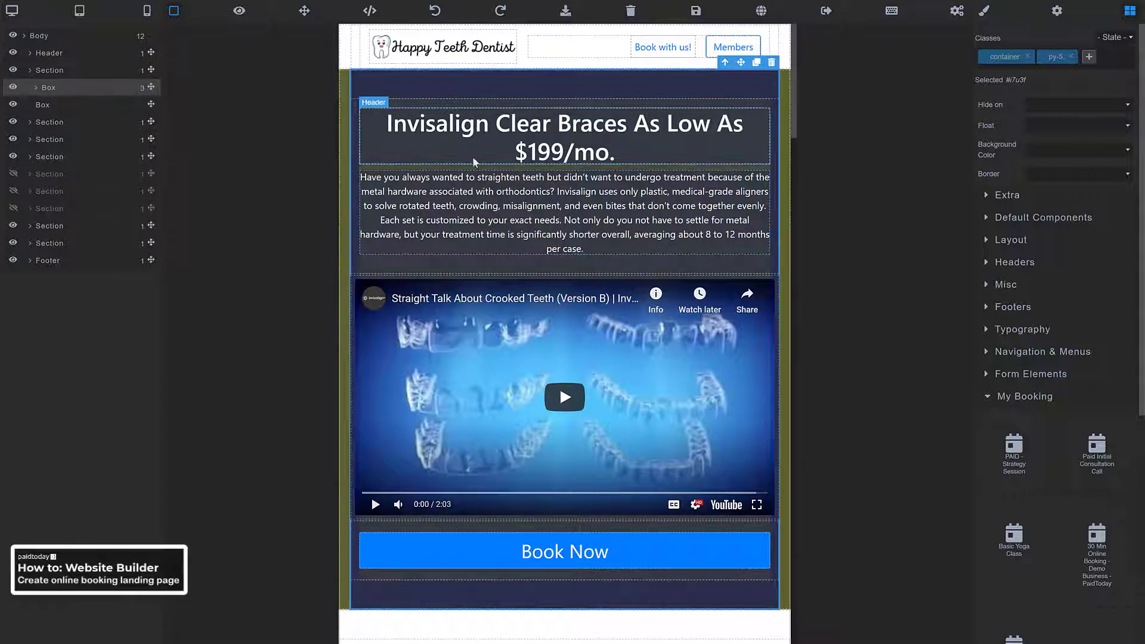
scroll(493, 198, down, 8)
scroll(493, 198, down, 15)
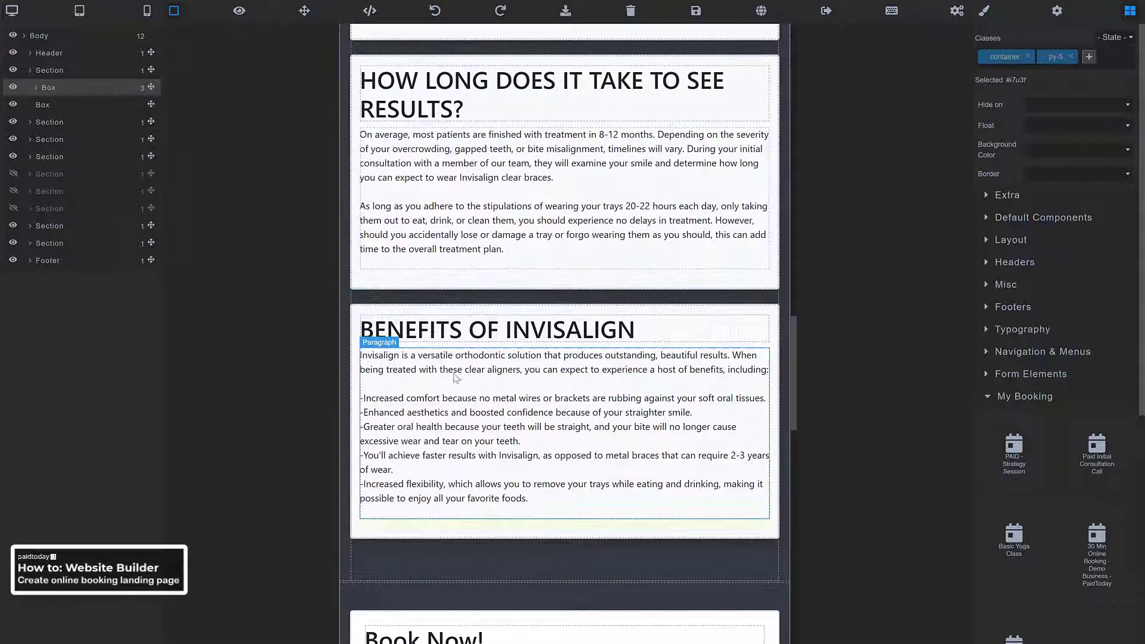
scroll(455, 364, down, 4)
scroll(453, 352, up, 4)
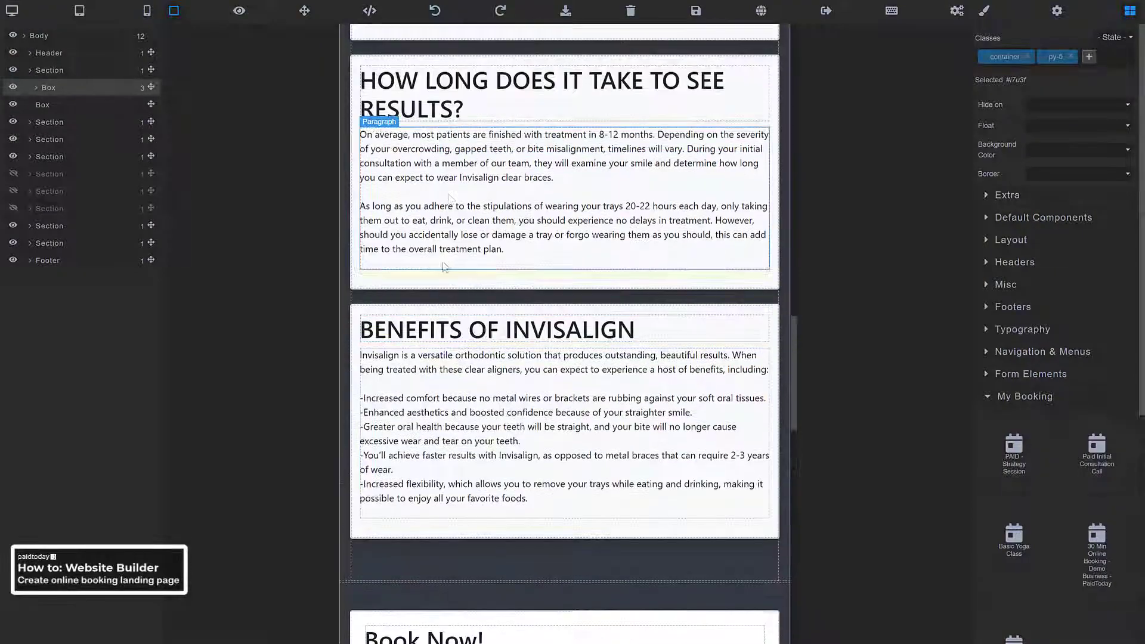
scroll(450, 221, up, 4)
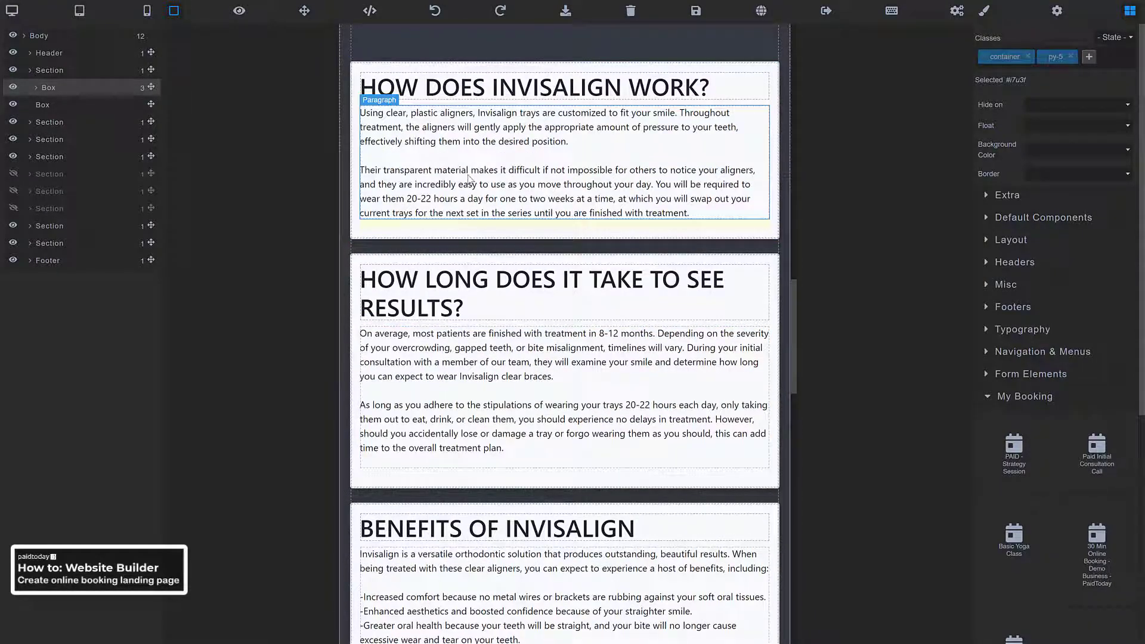
scroll(465, 177, up, 2)
scroll(460, 308, down, 20)
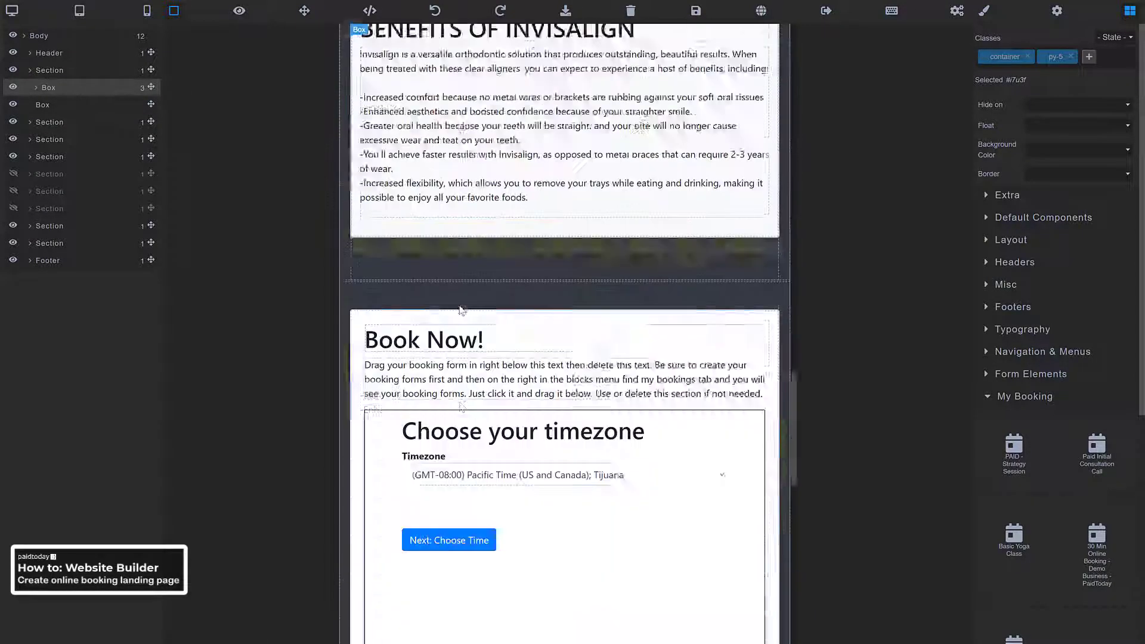
scroll(465, 311, up, 6)
scroll(465, 311, up, 15)
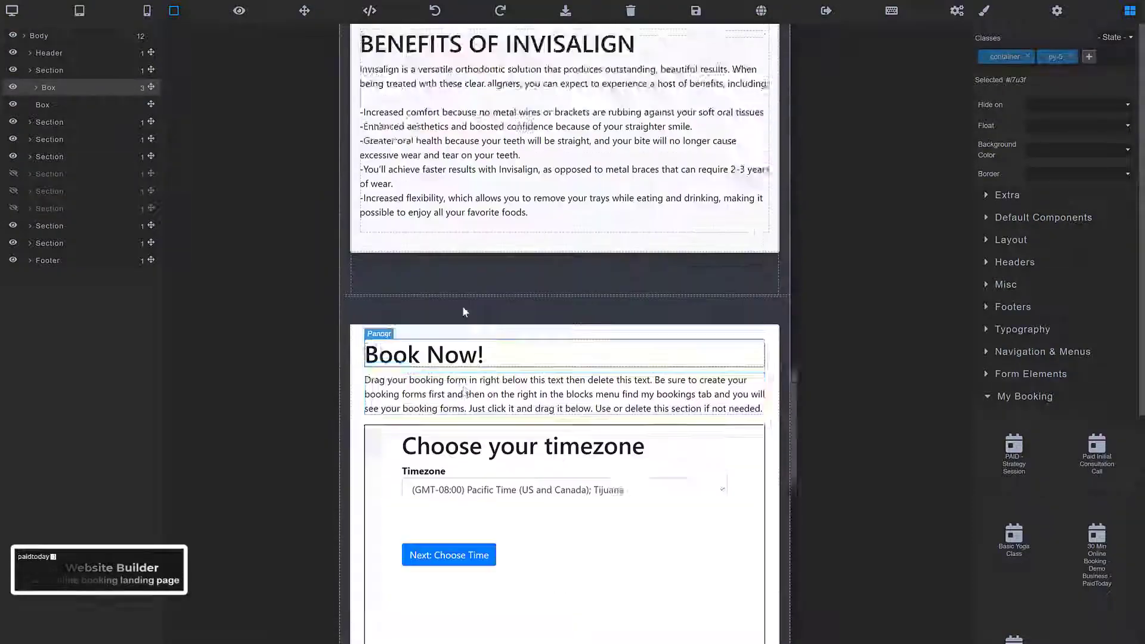